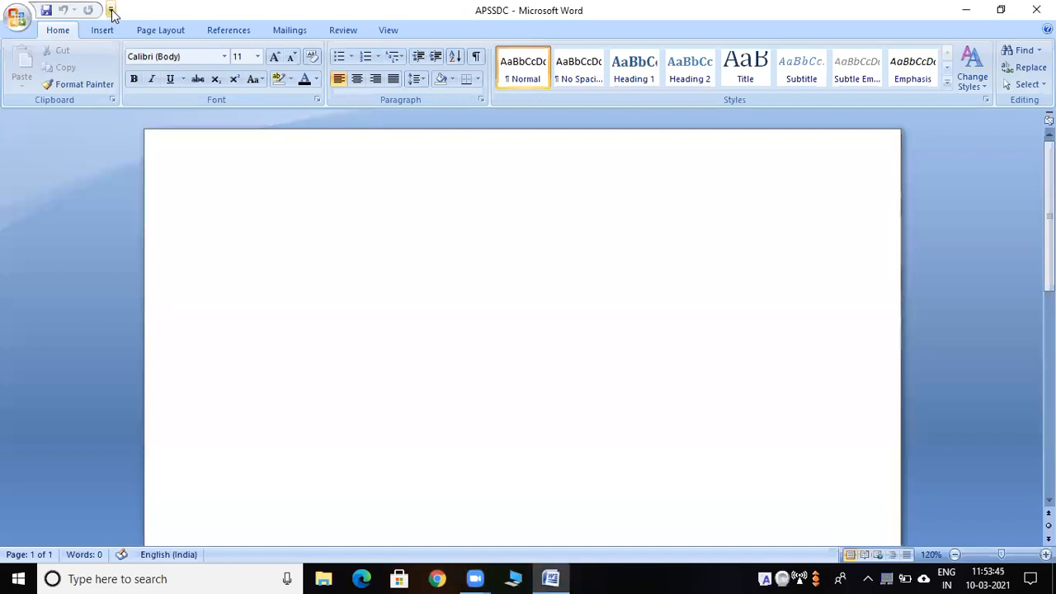
# Add the Open command to the Quick Access Toolbar
pyautogui.click(111, 9)
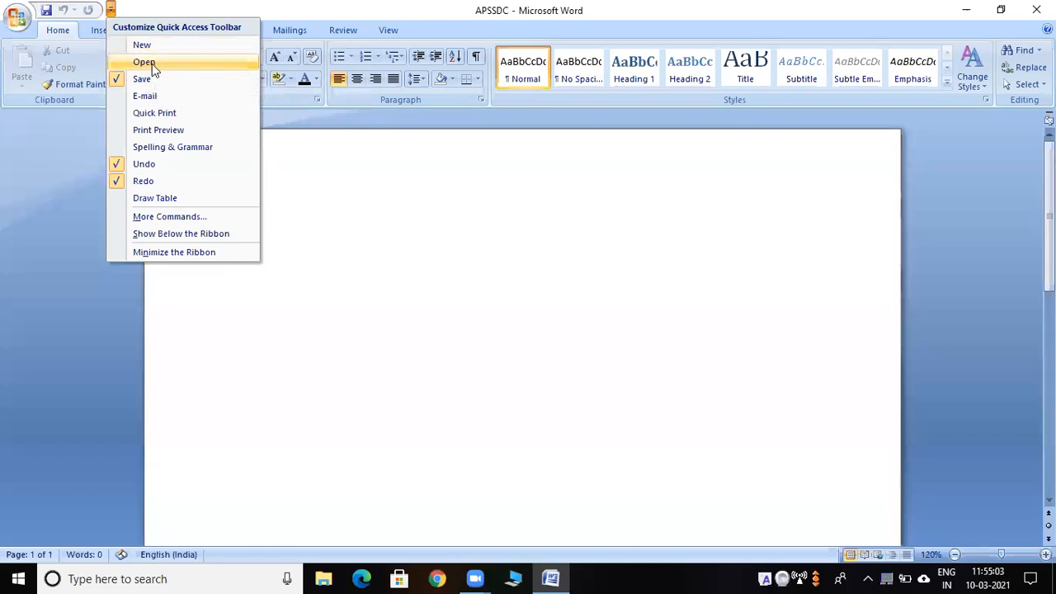
pyautogui.click(15, 23)
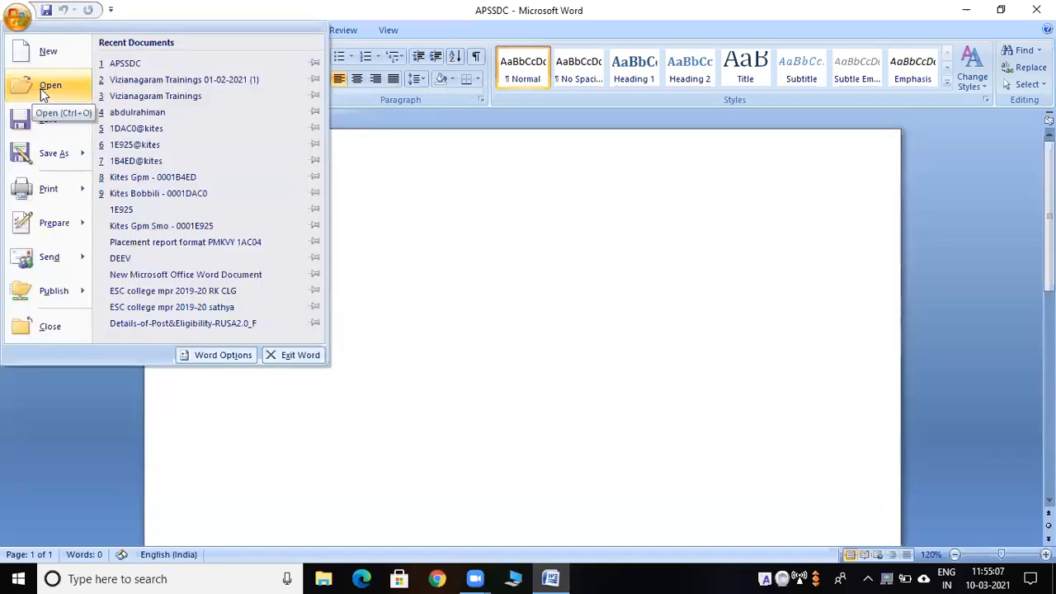
pyautogui.click(371, 223)
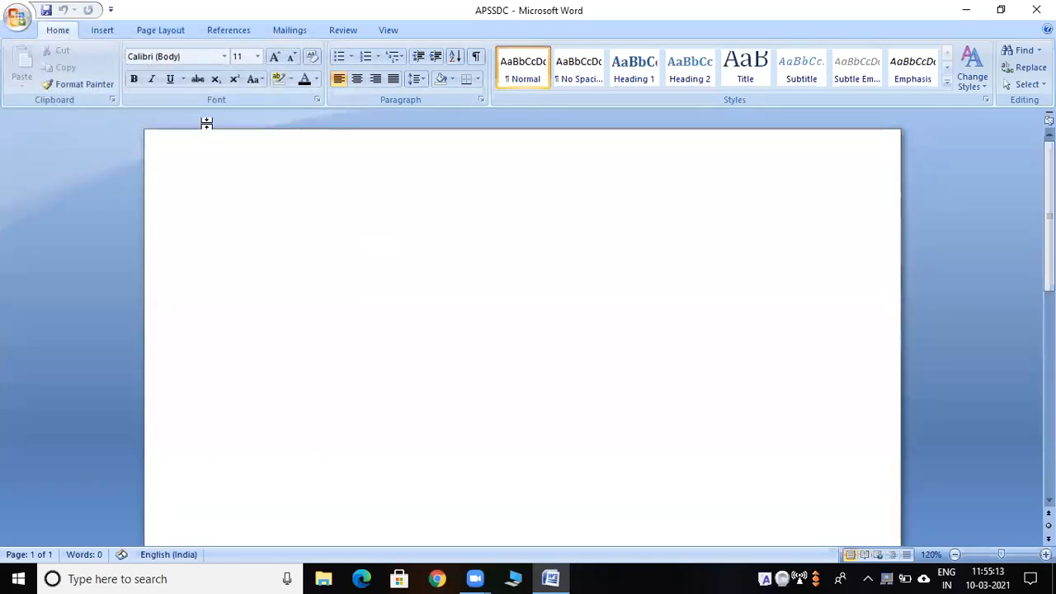
pyautogui.click(110, 10)
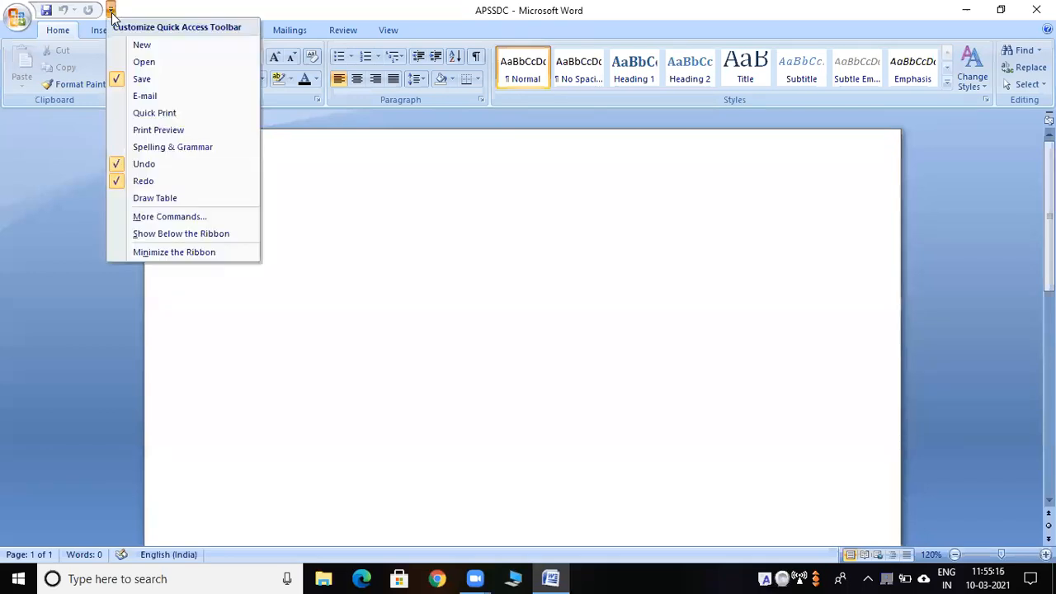
pyautogui.click(145, 63)
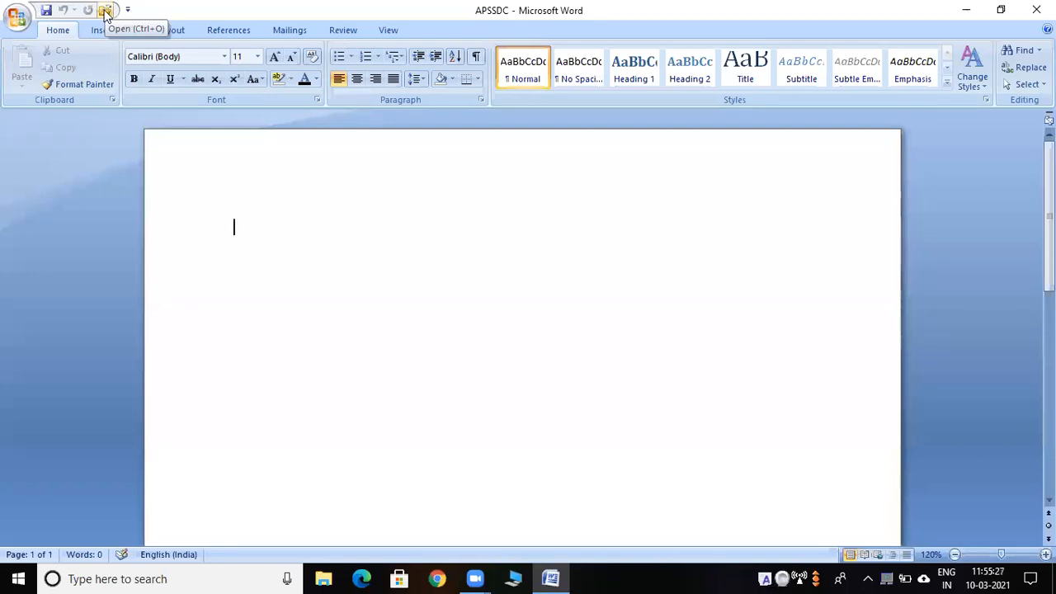
# Open the APSSDC document from the Desktop folder using the Quick Access Toolbar's Open command
pyautogui.click(105, 11)
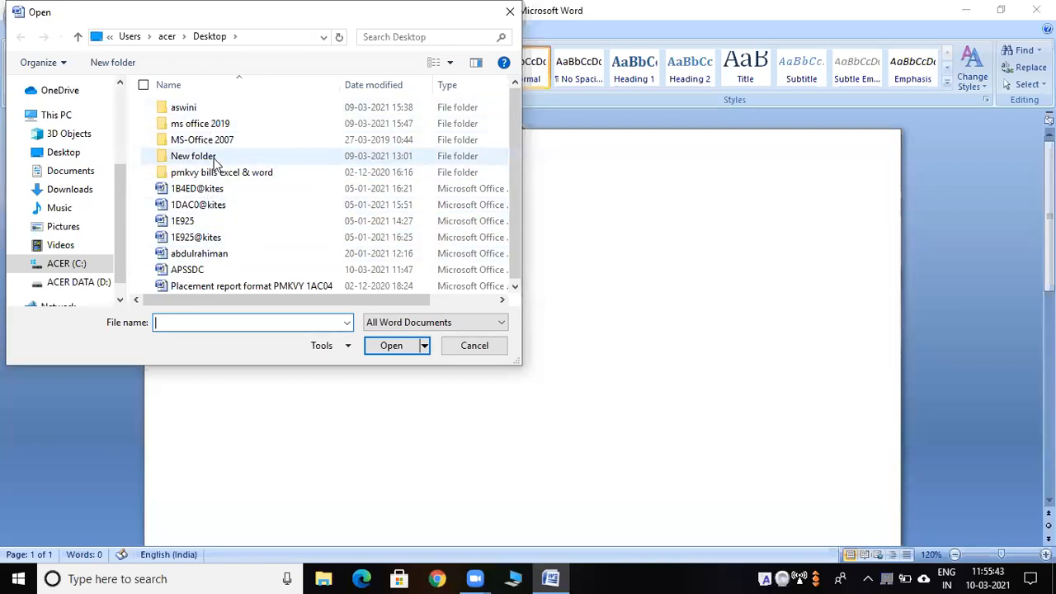
pyautogui.moveTo(511, 168); pyautogui.dragTo(514, 218)
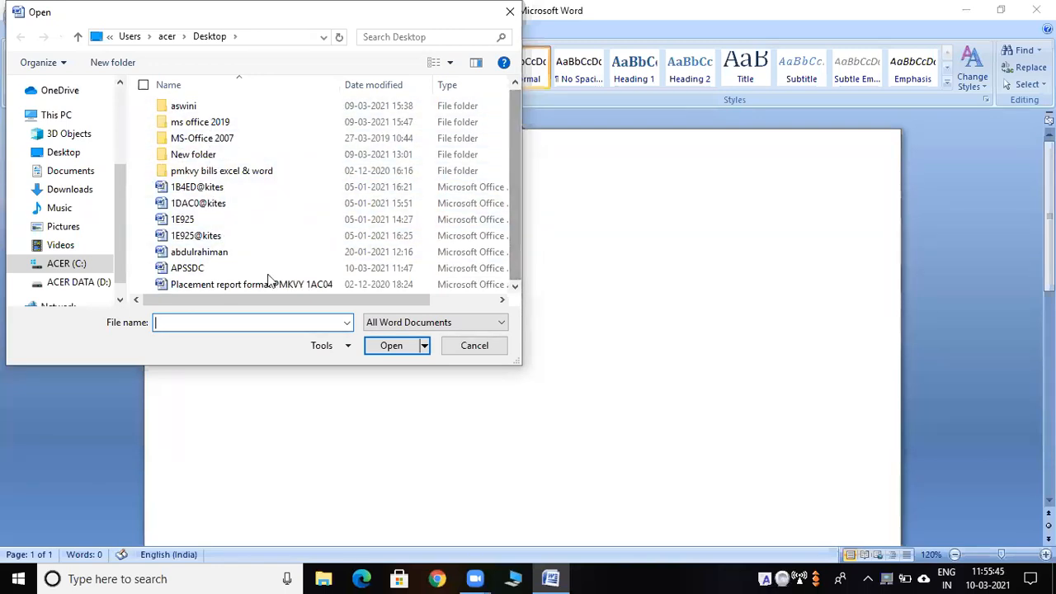
pyautogui.click(197, 269)
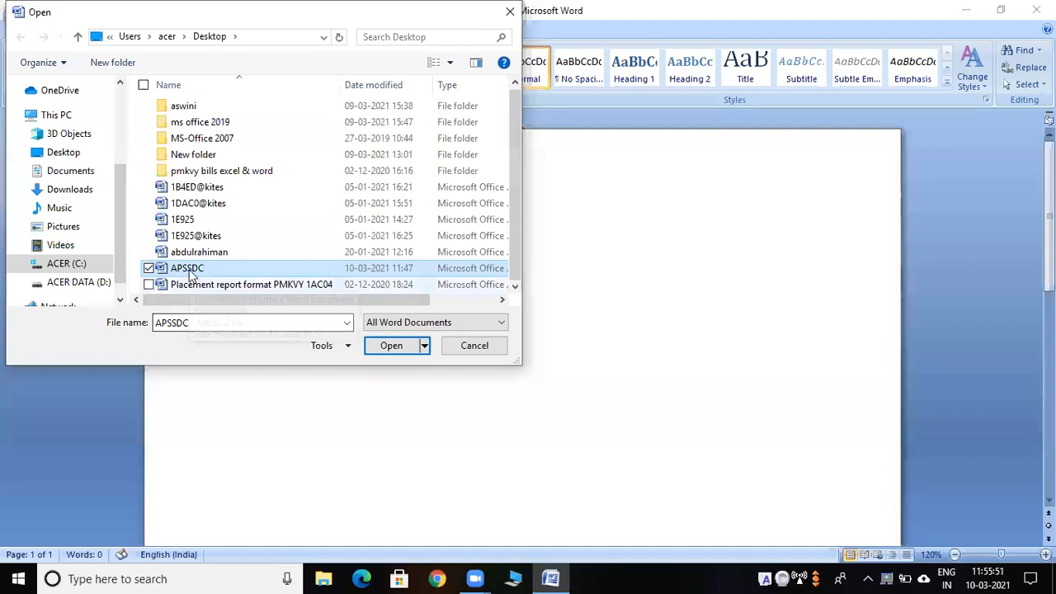
pyautogui.click(389, 348)
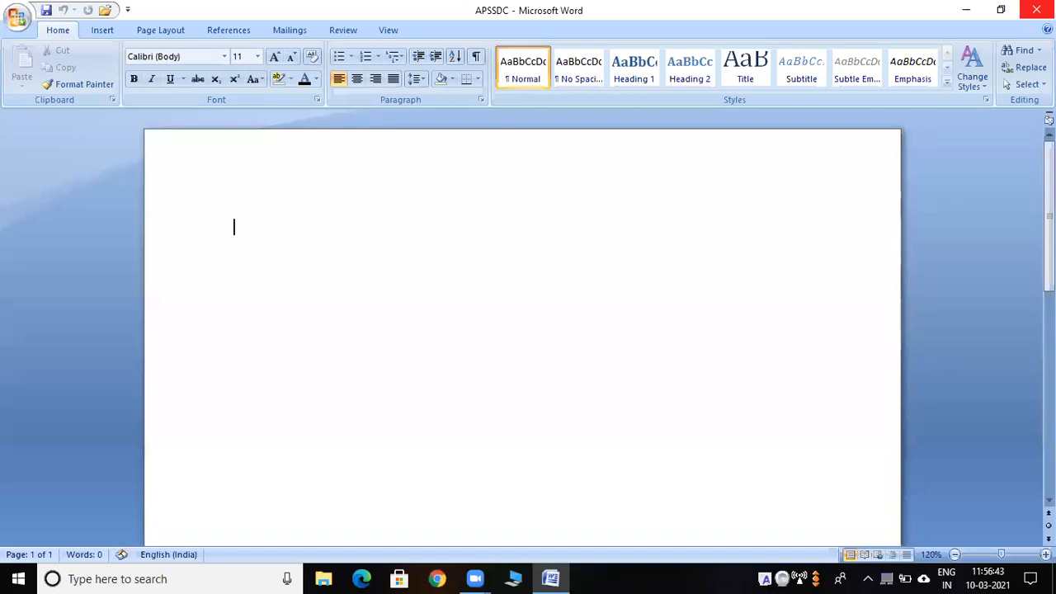
# Minimize the document window and bring it back twice, and restore it down and maximize it again
pyautogui.click(967, 10)
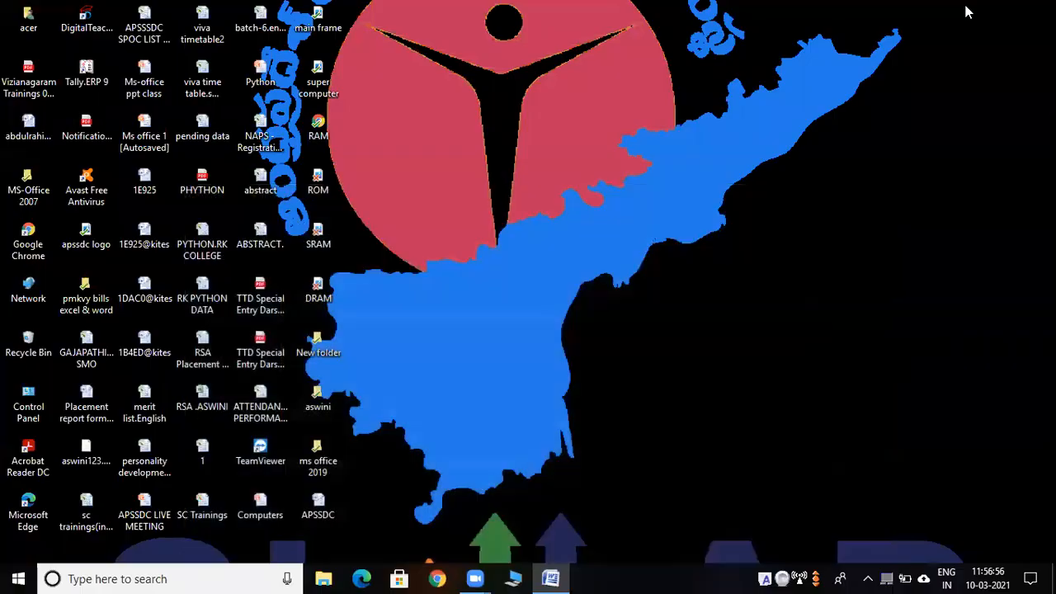
pyautogui.click(551, 578)
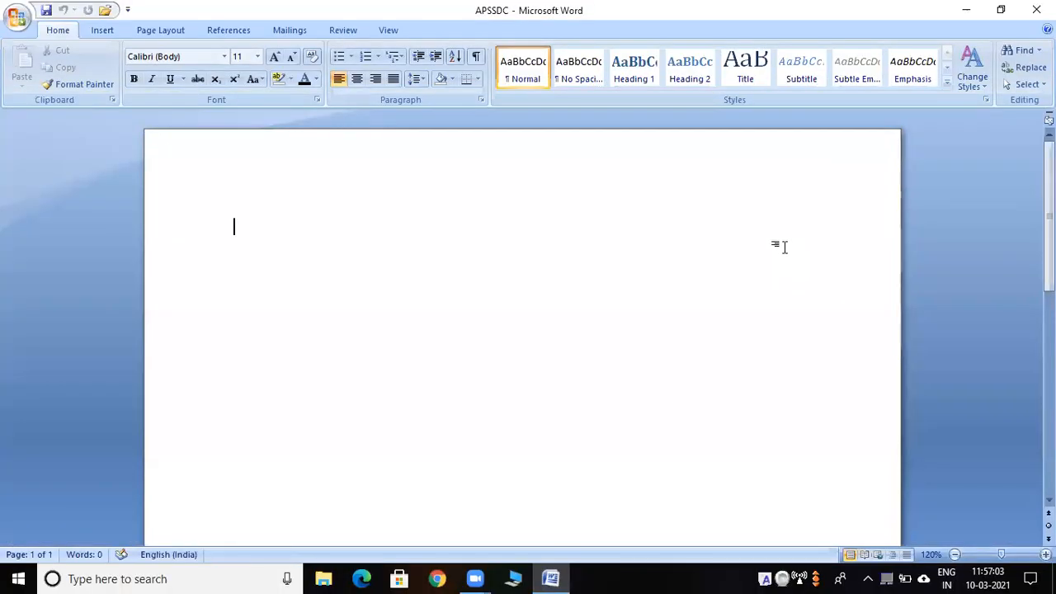
pyautogui.click(967, 15)
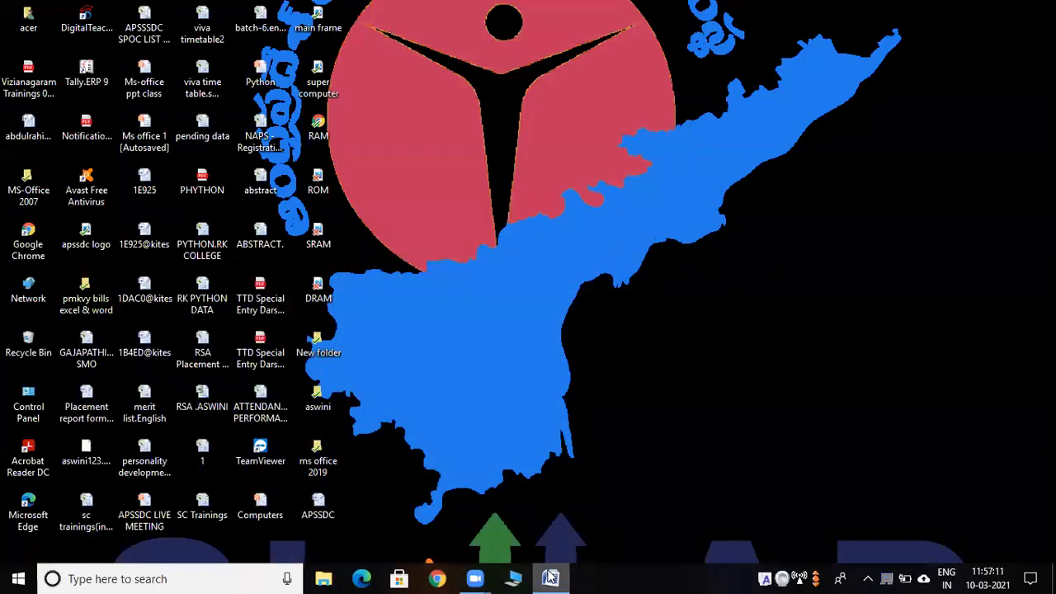
pyautogui.click(550, 577)
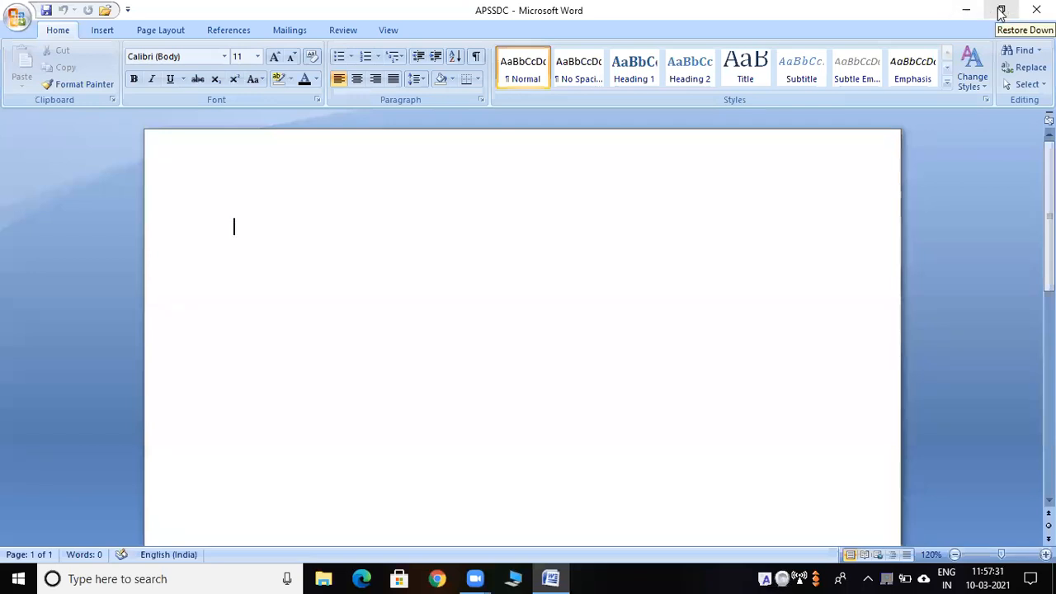
pyautogui.click(1000, 11)
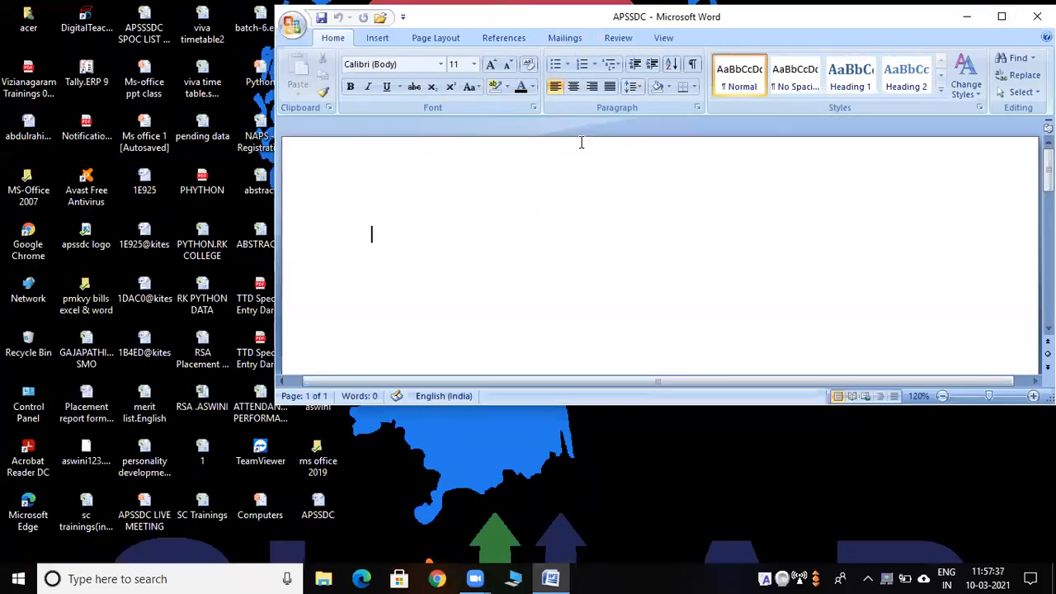
pyautogui.click(1001, 18)
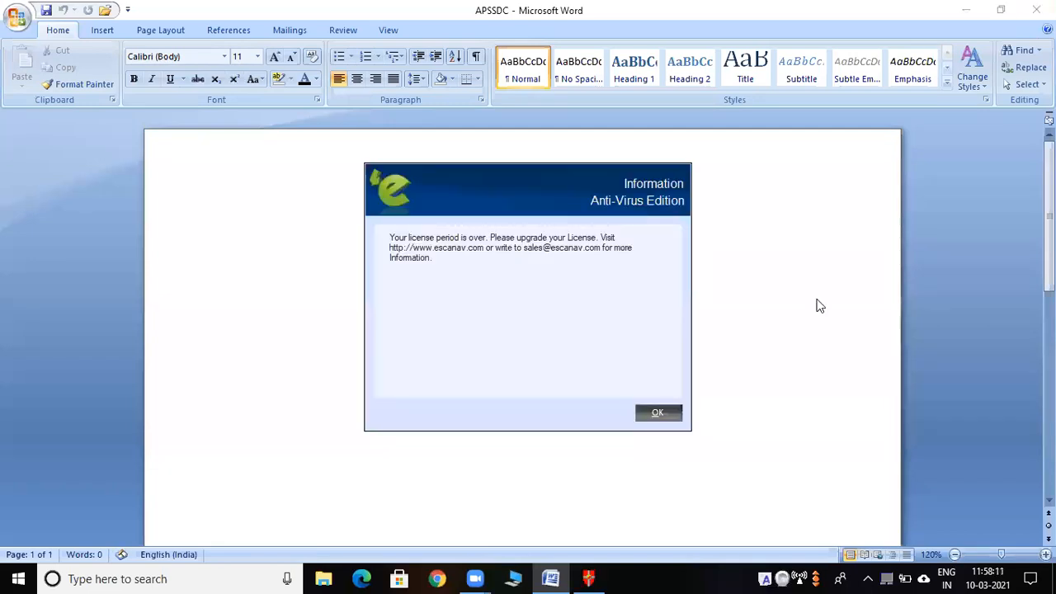
# Dismiss the antivirus licence notice and restart Word by closing it and reopening the APSSDC document from the desktop
pyautogui.click(658, 411)
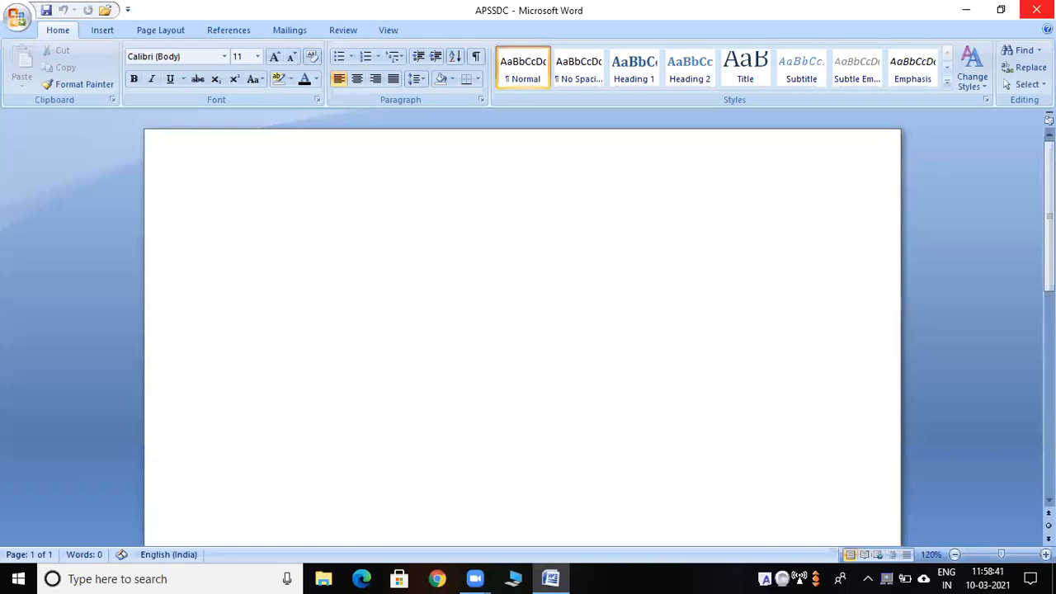
pyautogui.click(1036, 10)
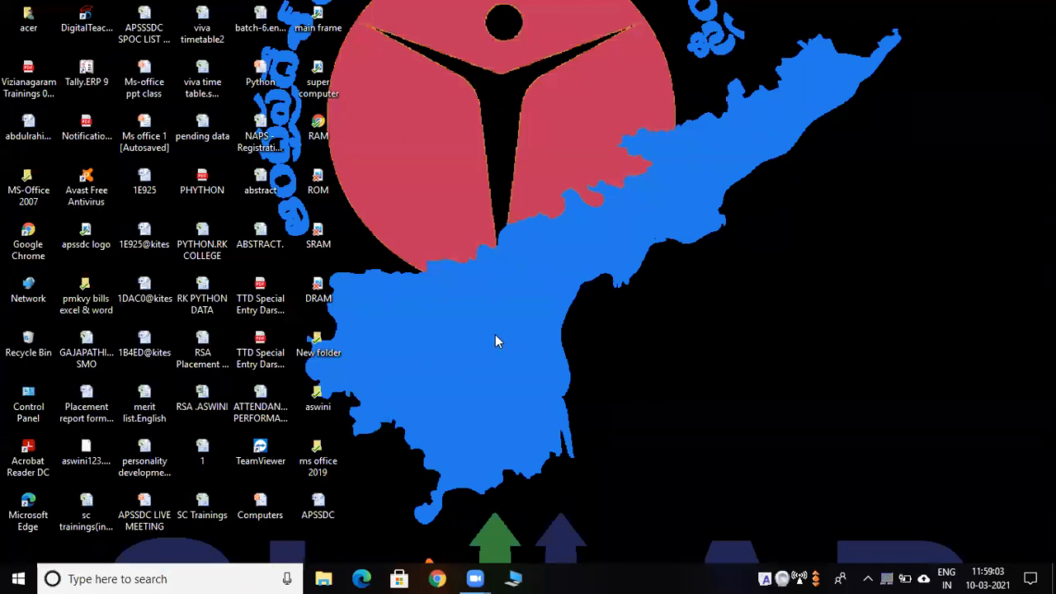
pyautogui.doubleClick(319, 509)
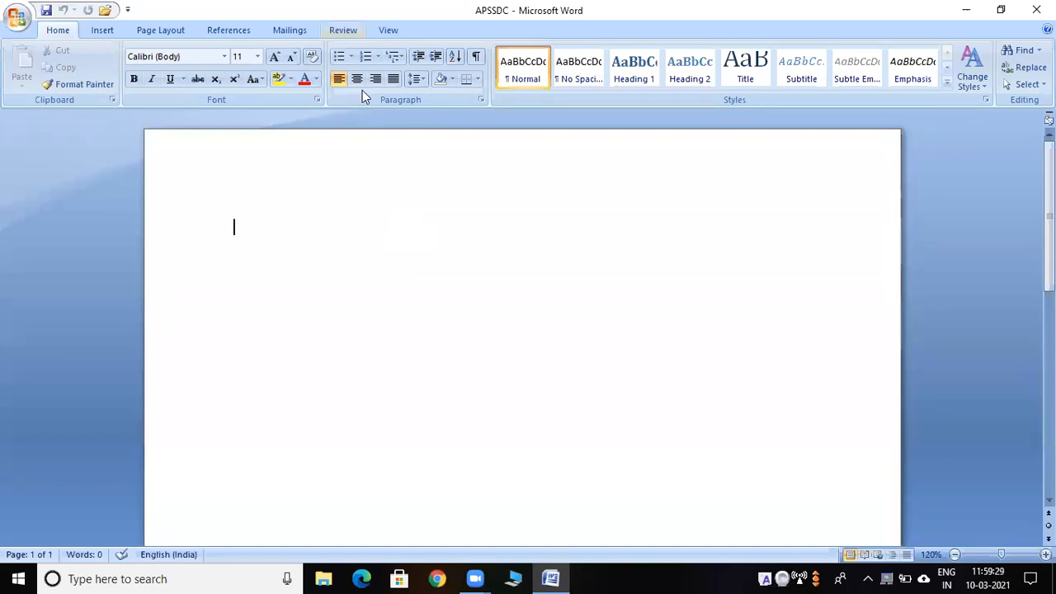
# Examine the ribbon's command sets in order: Home, Insert, Page Layout, References, Mailings, Review and View
pyautogui.click(99, 32)
pyautogui.click(66, 31)
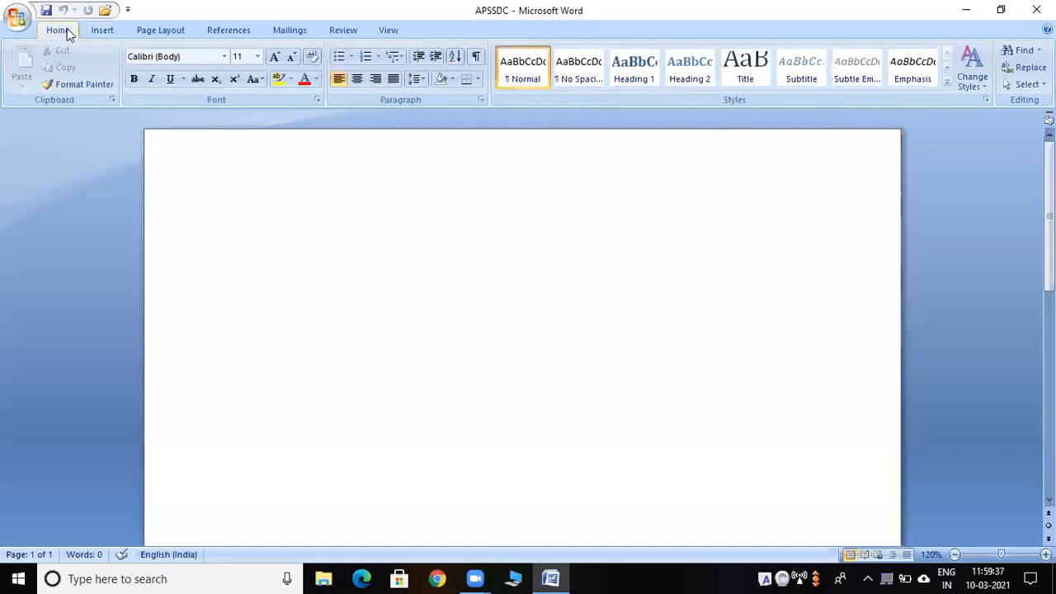
pyautogui.click(99, 32)
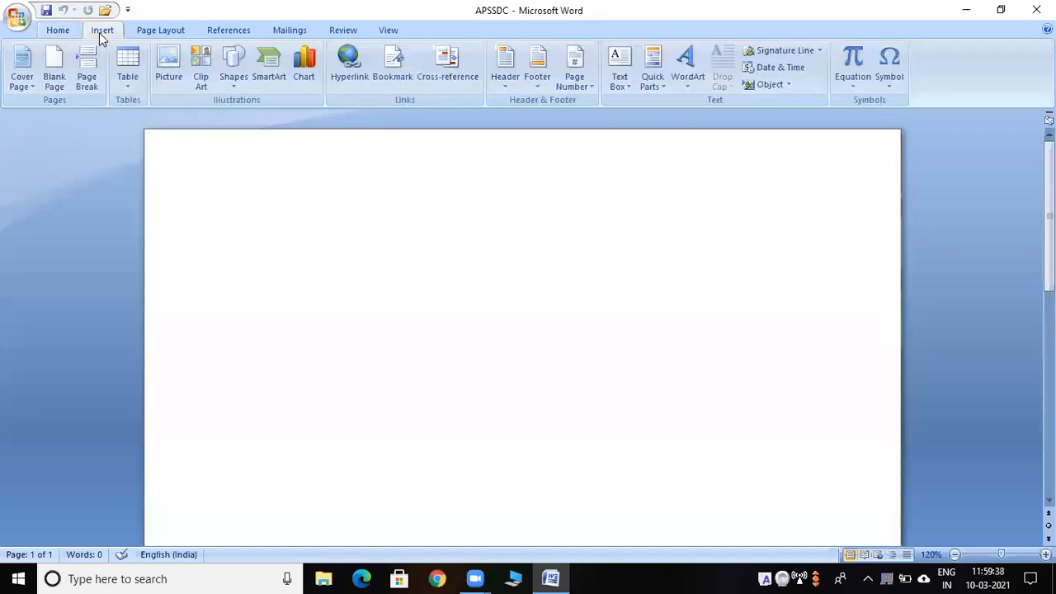
pyautogui.click(156, 34)
pyautogui.click(226, 30)
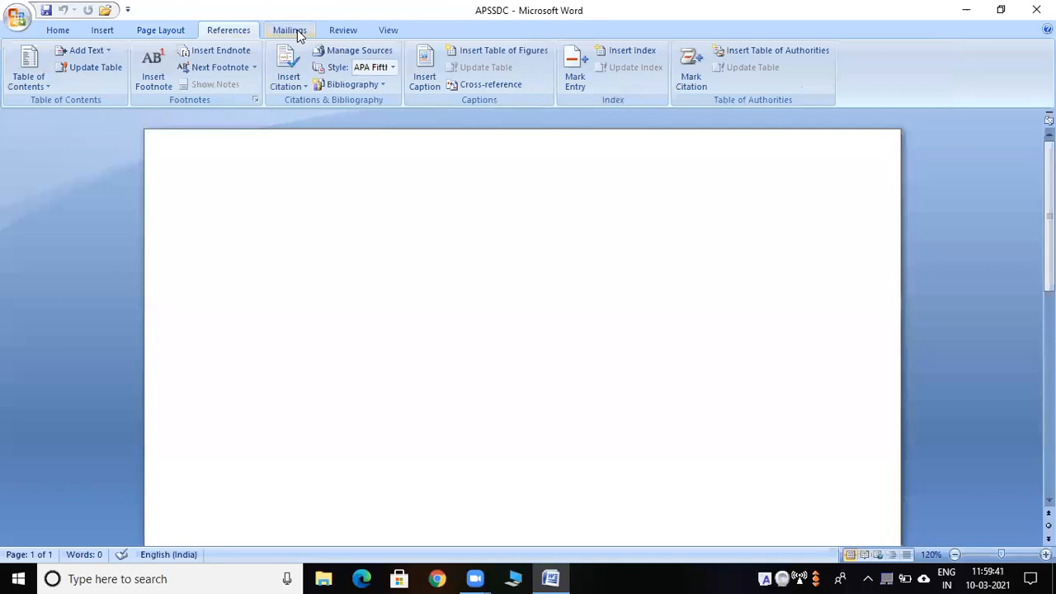
pyautogui.click(295, 31)
pyautogui.click(347, 31)
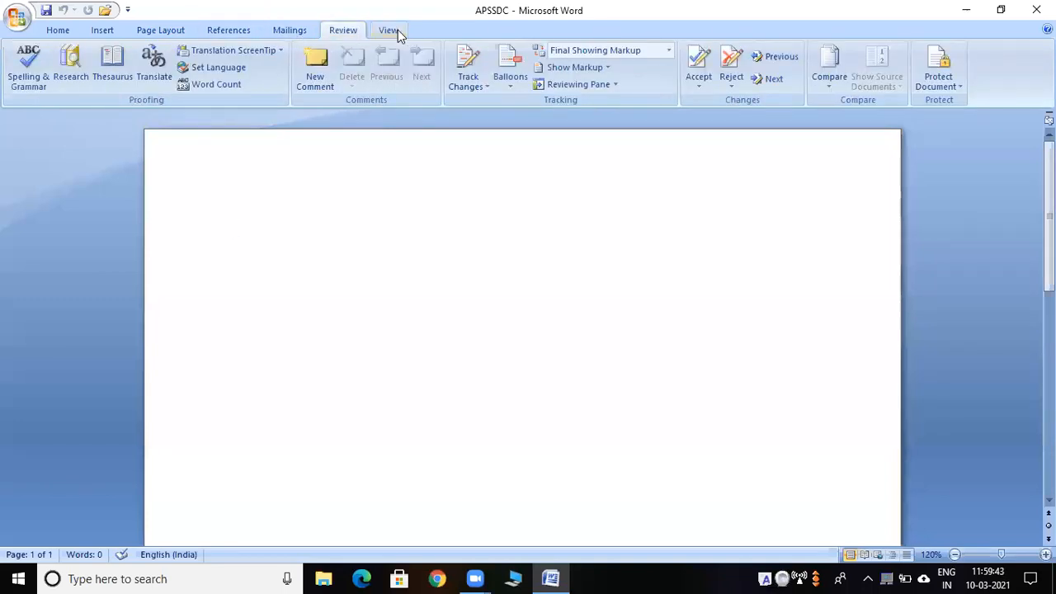
pyautogui.click(395, 31)
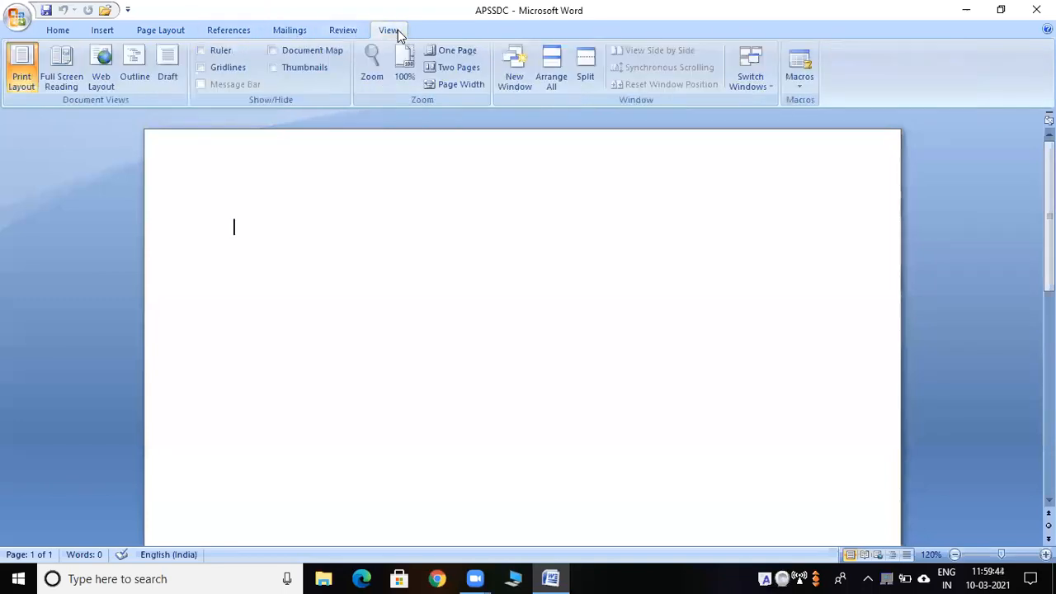
# Compare the command groups offered under Home, Insert, Page Layout and References
pyautogui.click(55, 31)
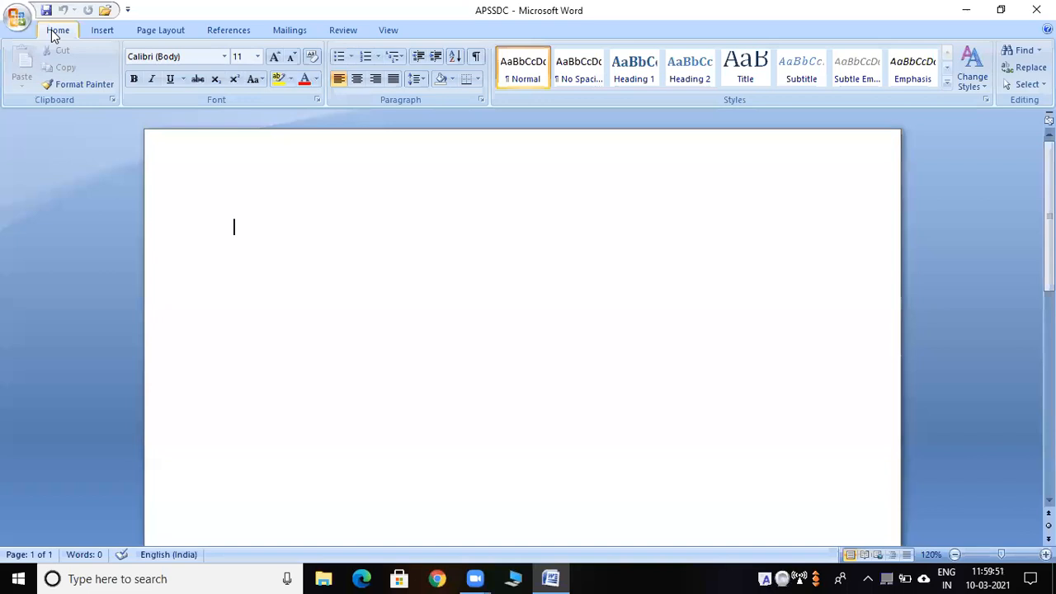
pyautogui.click(103, 30)
pyautogui.click(145, 31)
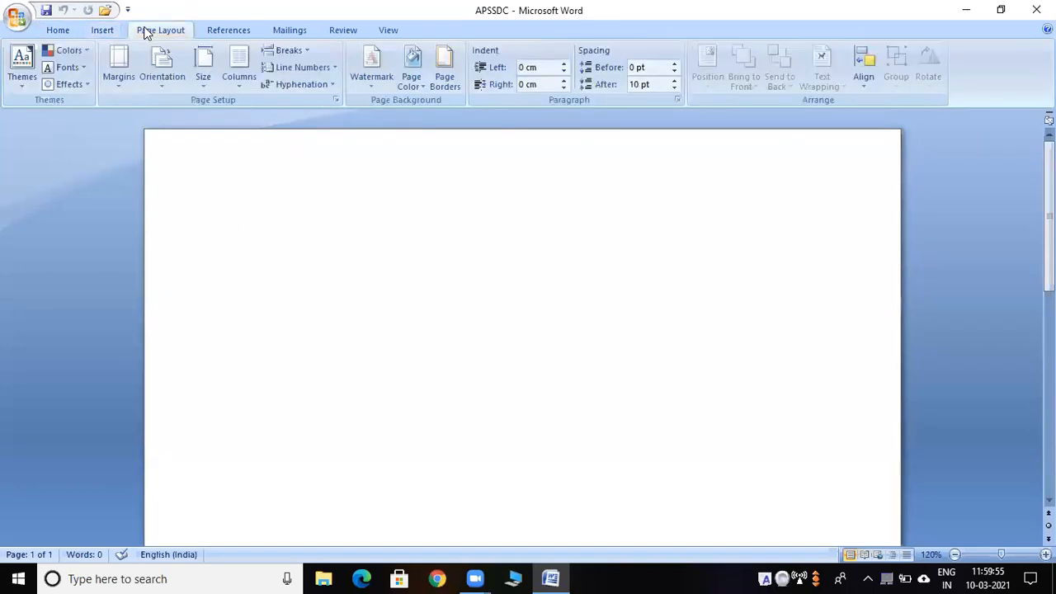
pyautogui.click(61, 31)
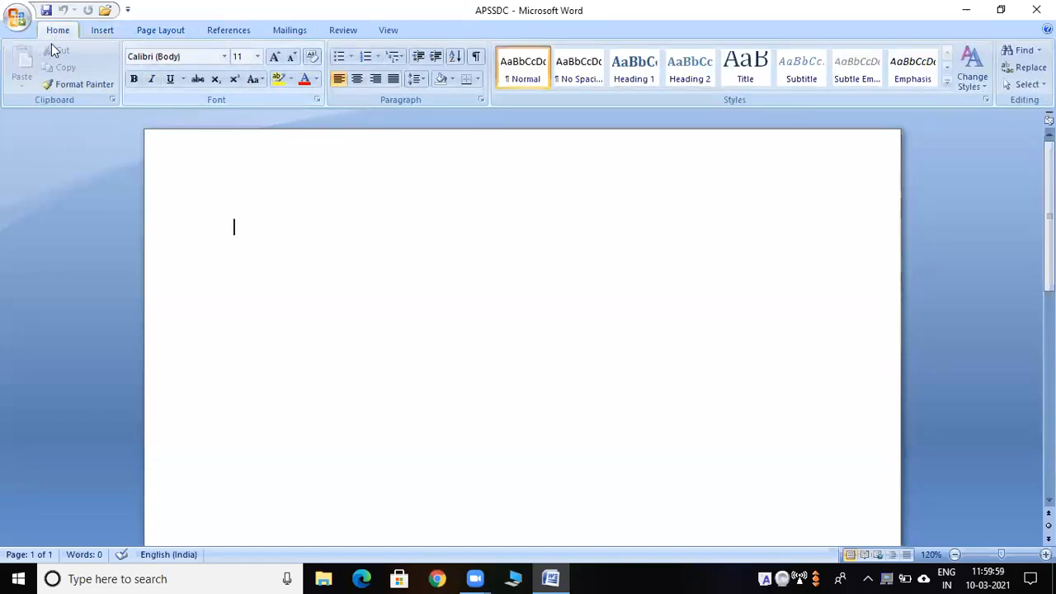
pyautogui.click(104, 31)
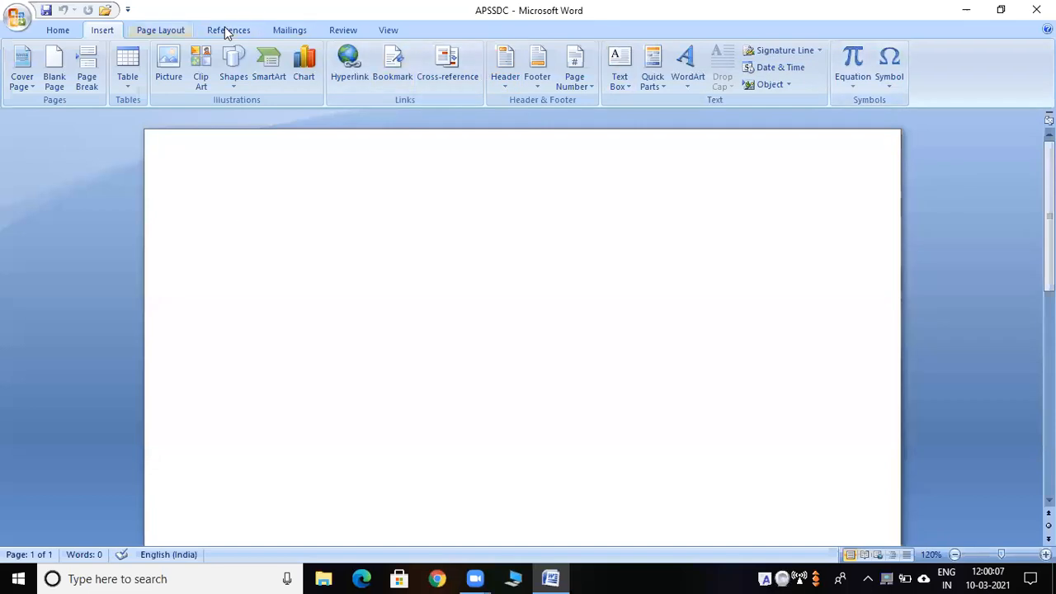
pyautogui.click(161, 33)
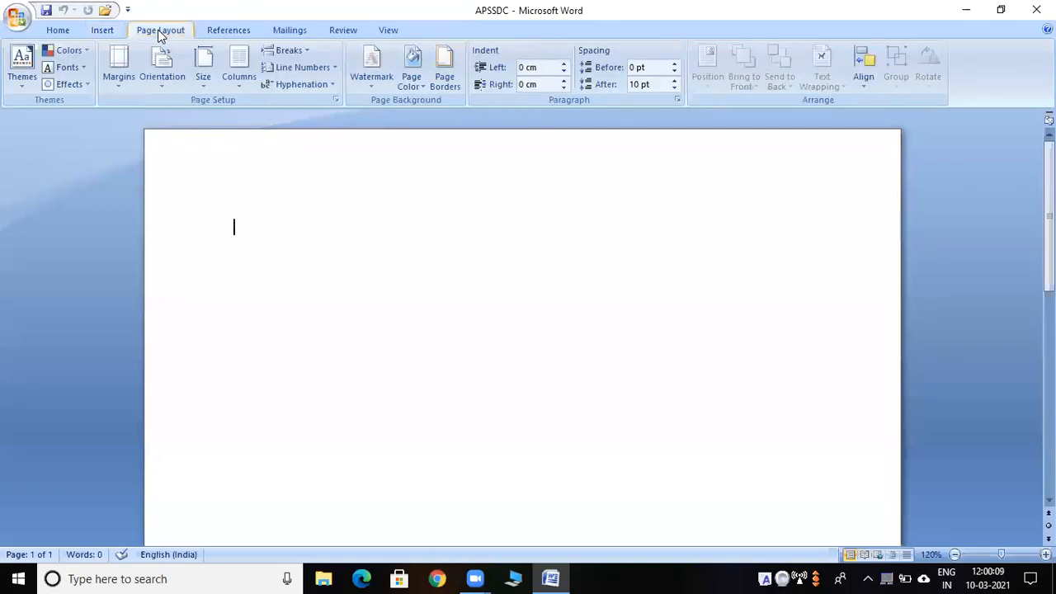
pyautogui.click(235, 31)
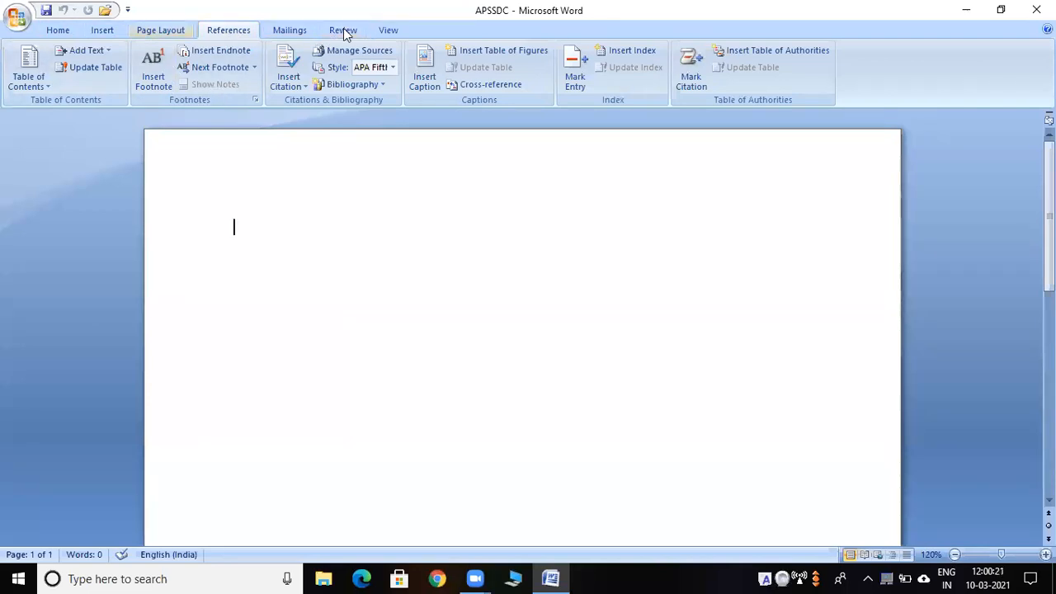
# Go through all seven ribbon command sets once more, from Home to View
pyautogui.click(56, 33)
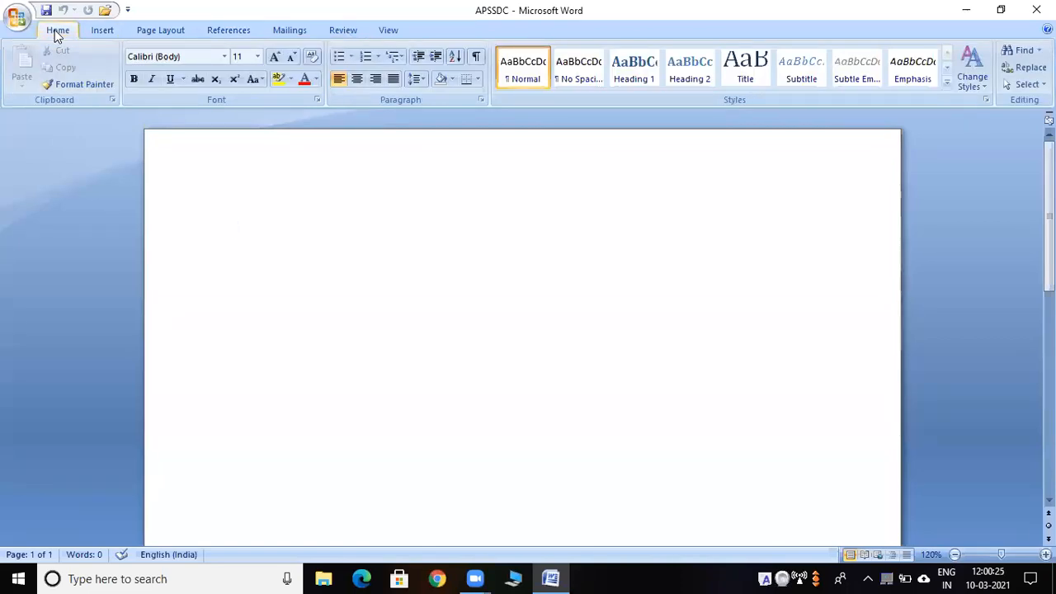
pyautogui.click(99, 30)
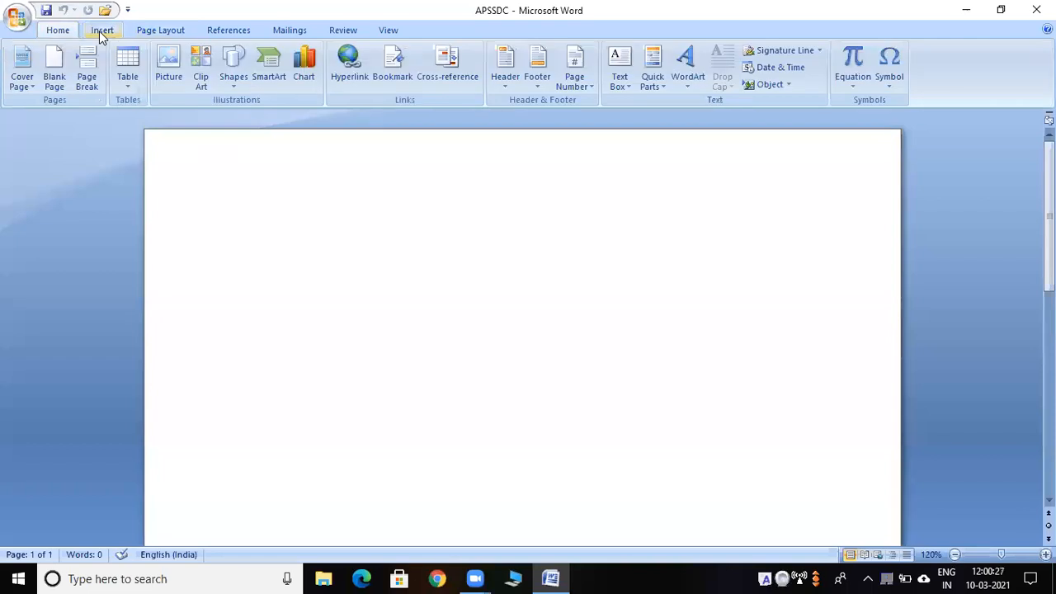
pyautogui.click(152, 29)
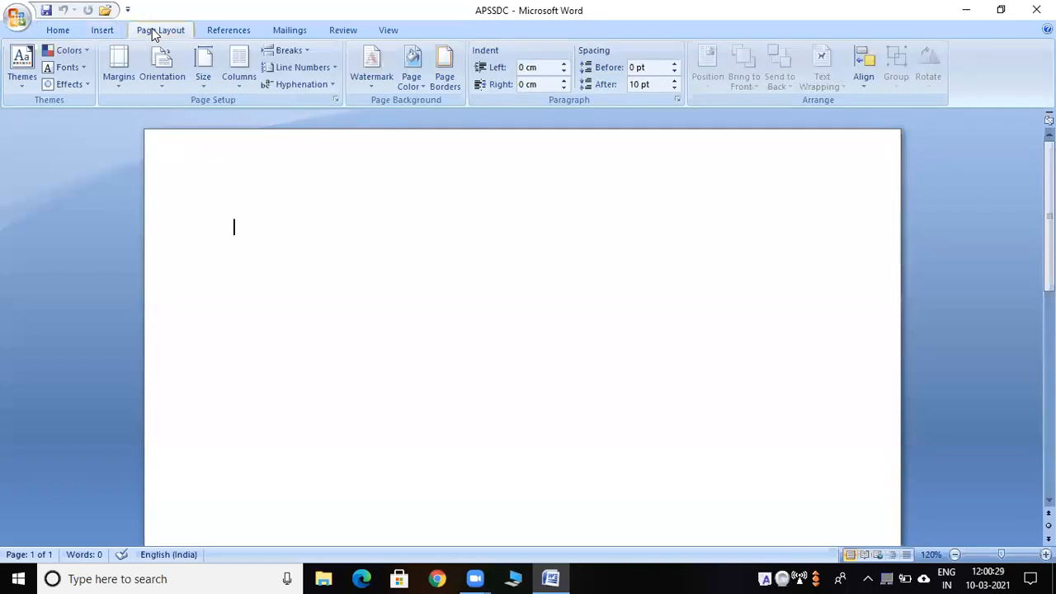
pyautogui.click(237, 30)
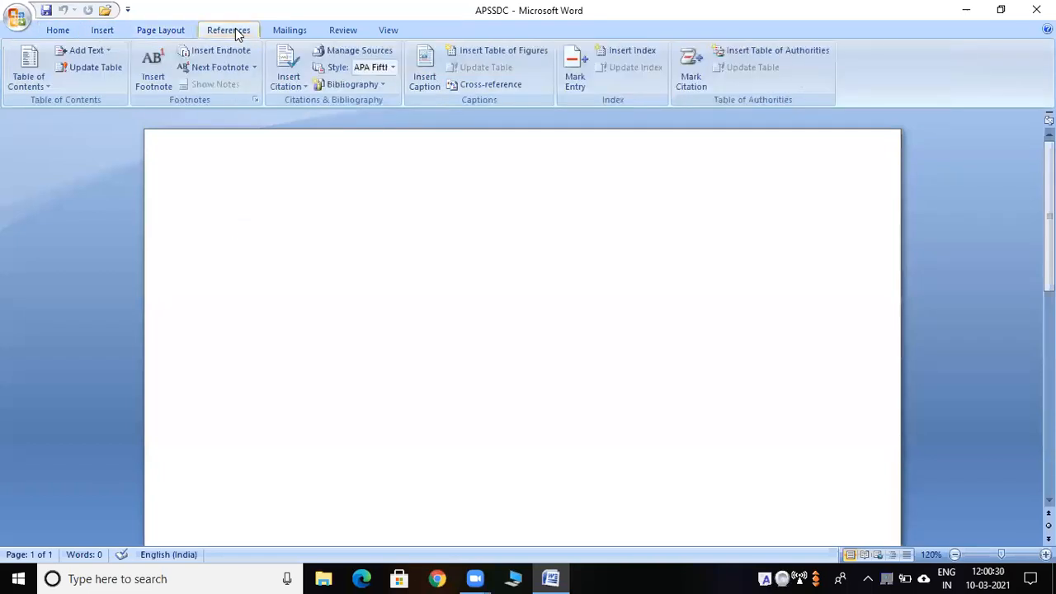
pyautogui.click(282, 33)
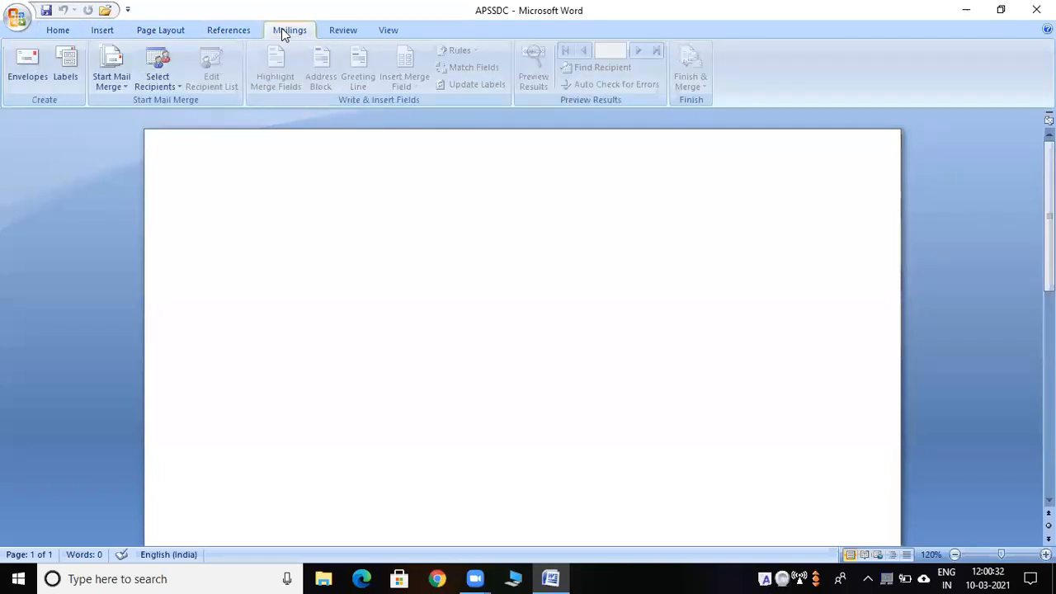
pyautogui.click(351, 30)
pyautogui.click(373, 30)
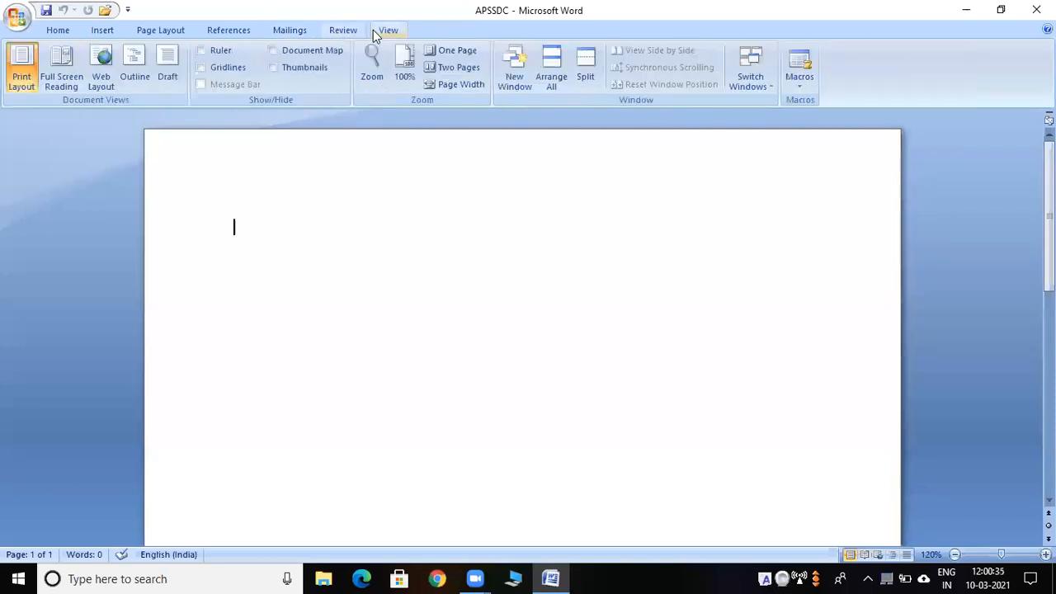
# Compare the command groups offered under Home, Insert and Page Layout, finishing on Home
pyautogui.click(56, 33)
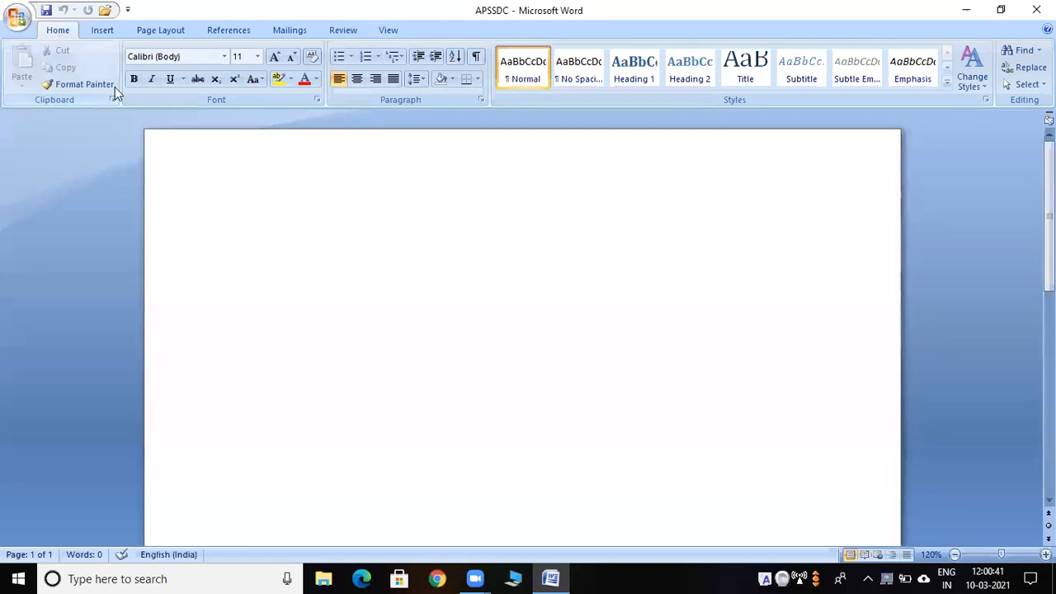
pyautogui.click(108, 33)
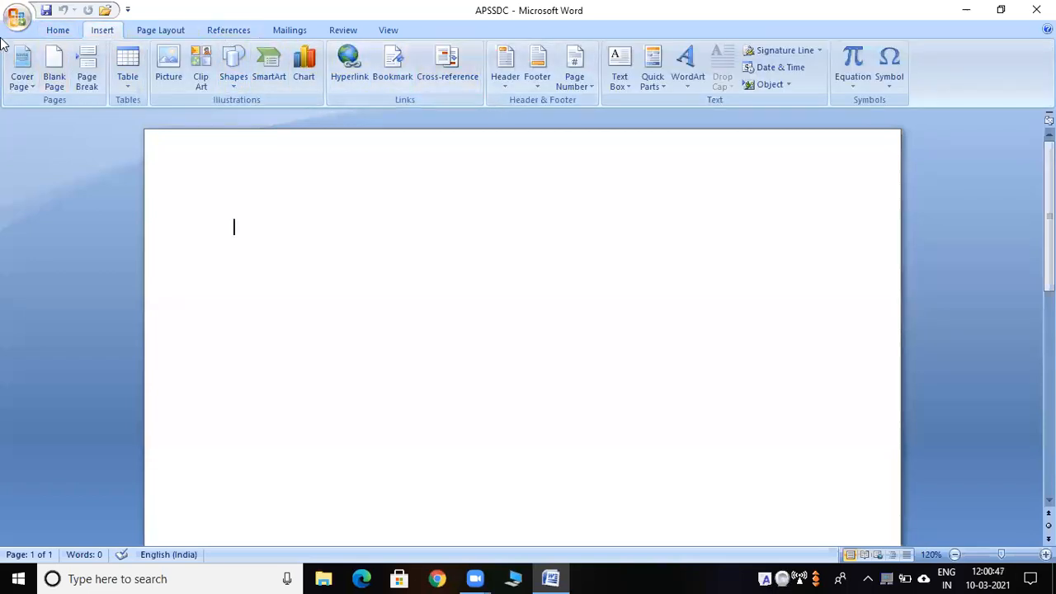
pyautogui.click(59, 30)
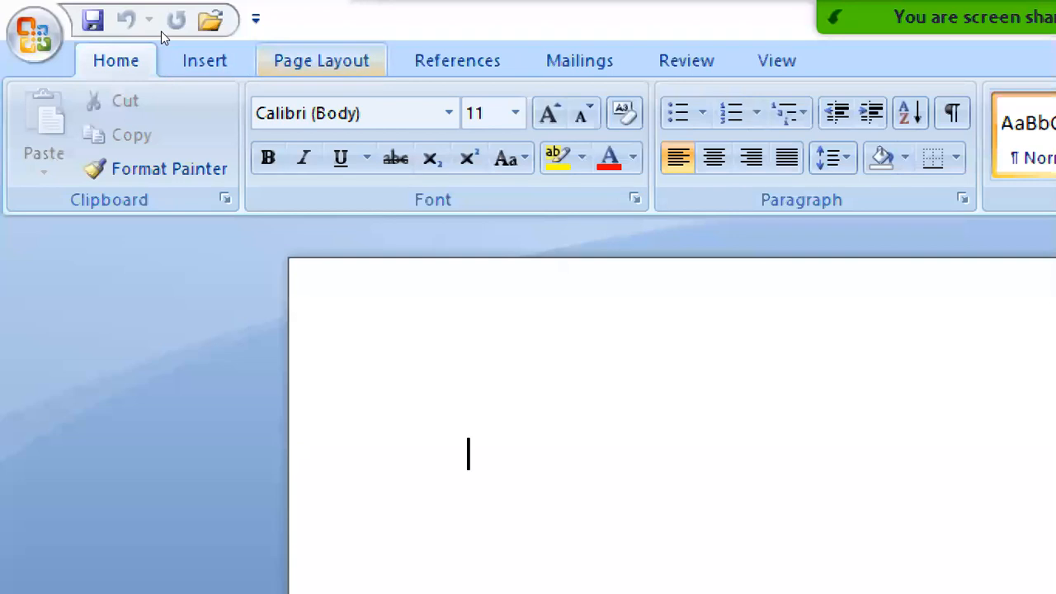
pyautogui.click(321, 62)
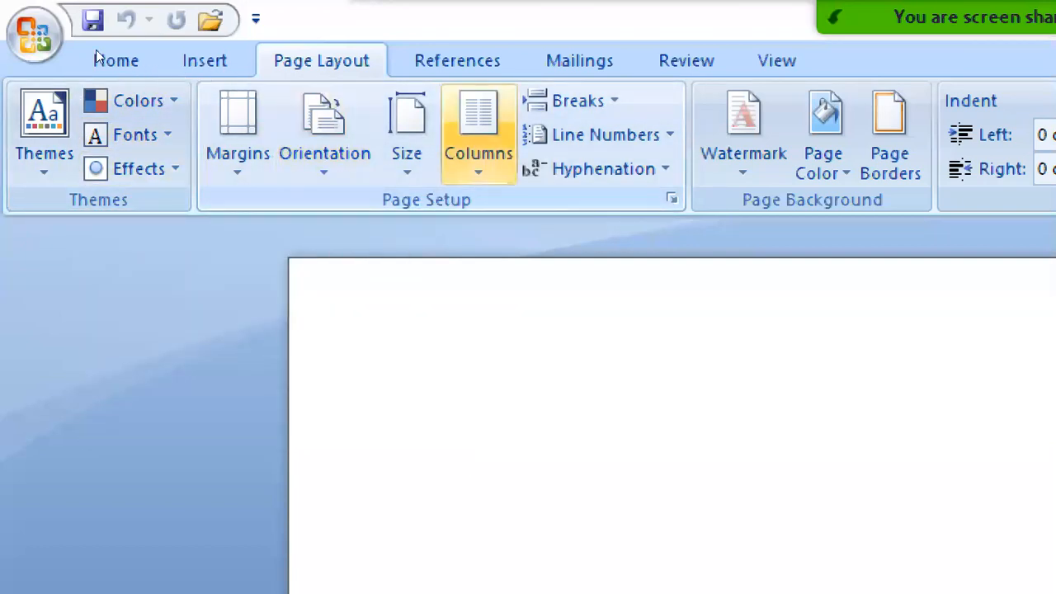
pyautogui.click(114, 60)
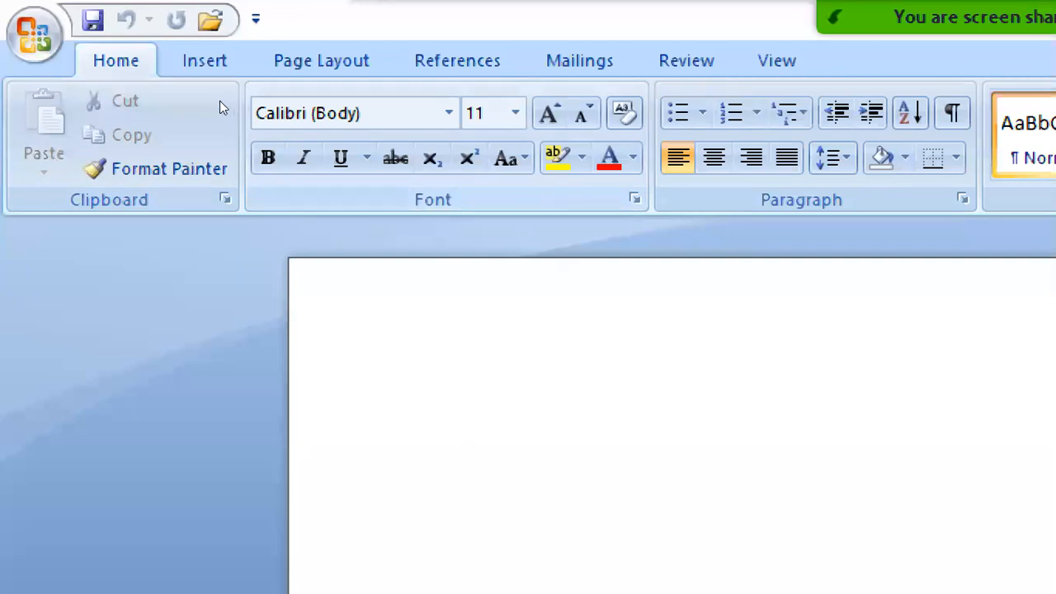
# Toggle superscript, bold and underline formatting on and off again in the empty document
pyautogui.hotkey('ctrl', 'shift', '=')
pyautogui.hotkey('ctrl', 'shift', '=')
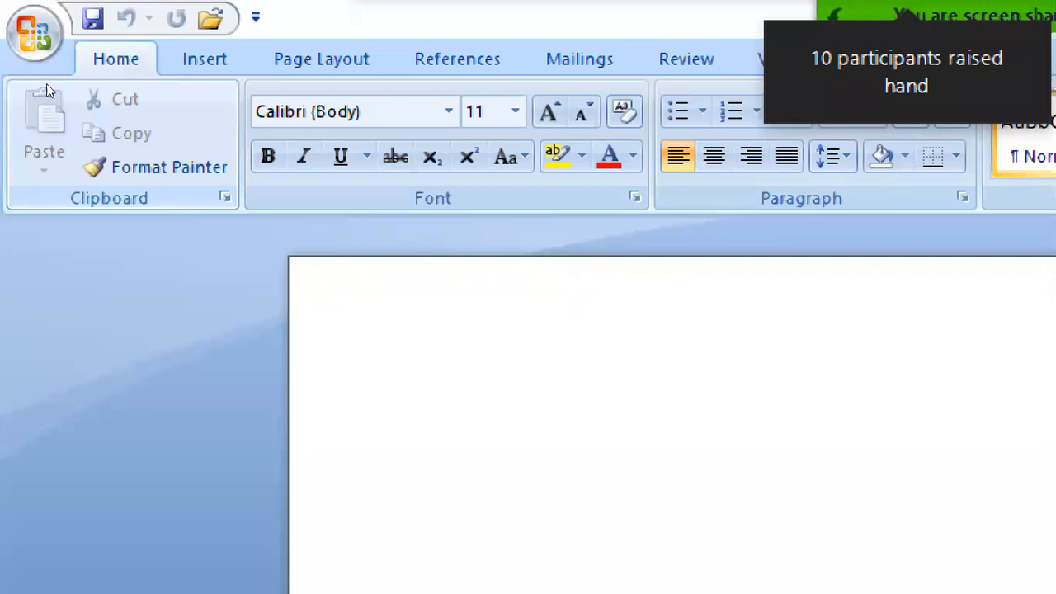
pyautogui.hotkey('ctrl', 'b')
pyautogui.hotkey('ctrl', 'b')
pyautogui.hotkey('ctrl', 'u')
pyautogui.hotkey('ctrl', 'u')
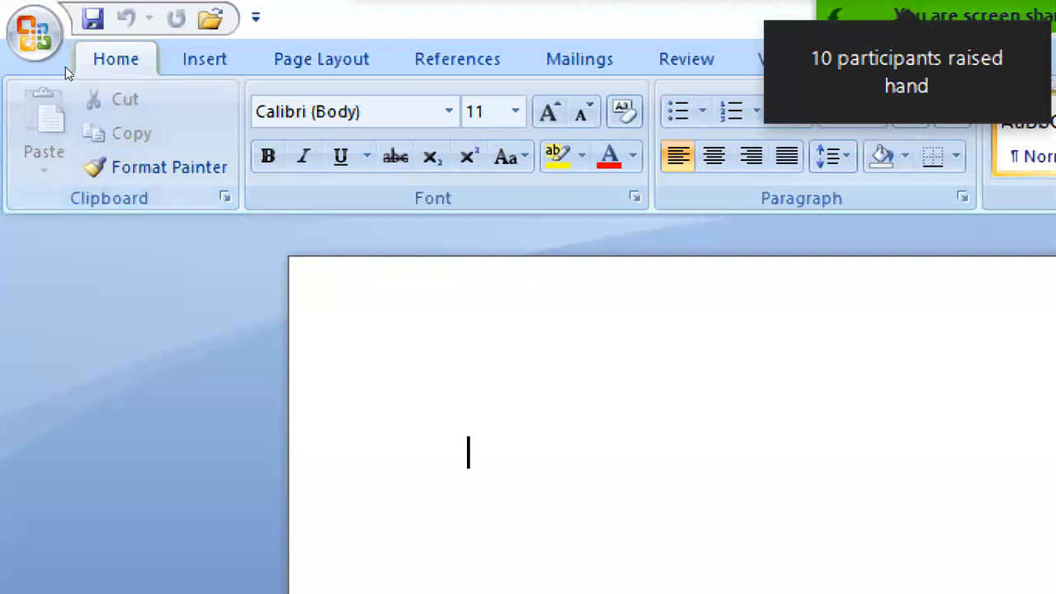
pyautogui.hotkey('ctrl', 'b')
pyautogui.hotkey('ctrl', 'b')
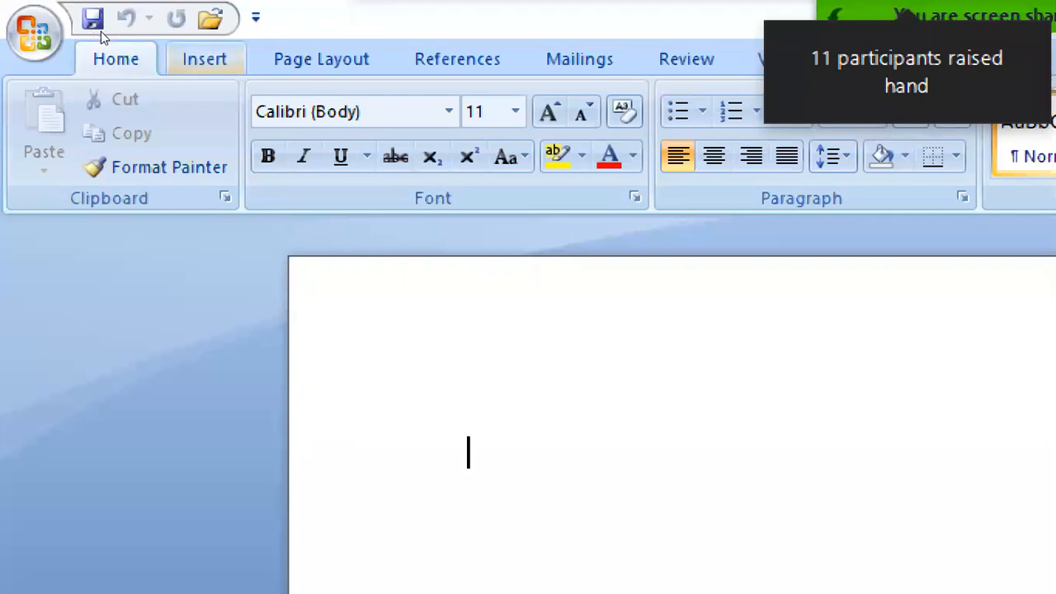
# Examine the Insert command groups and return to the Home commands
pyautogui.click(203, 61)
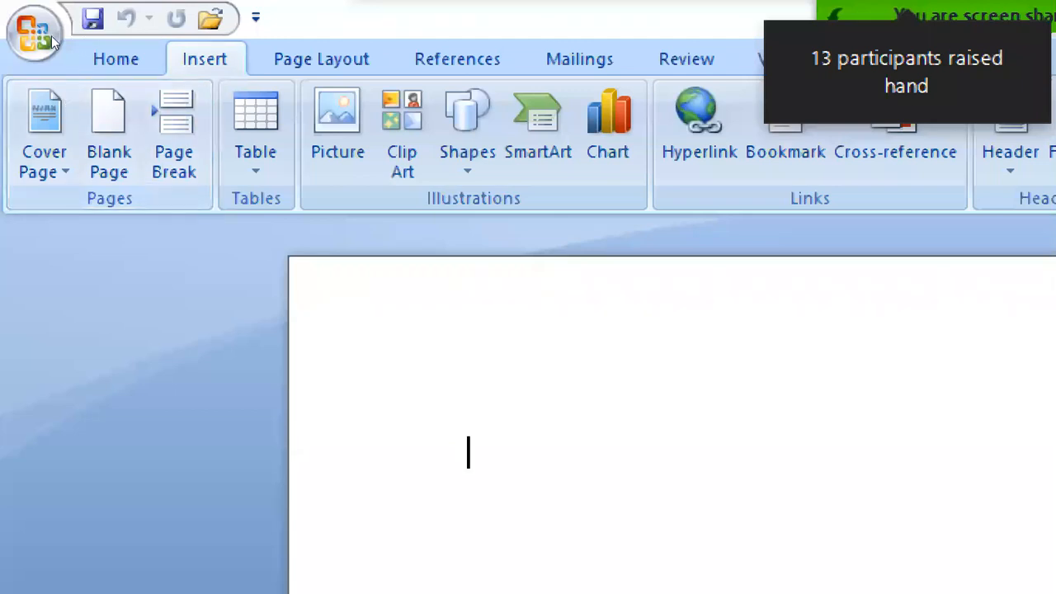
pyautogui.click(116, 59)
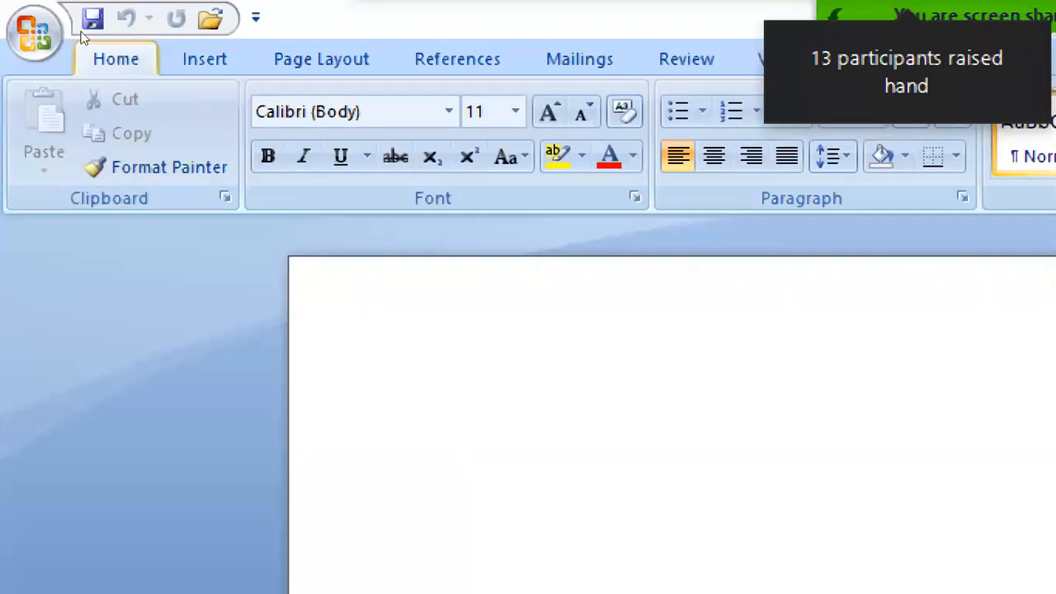
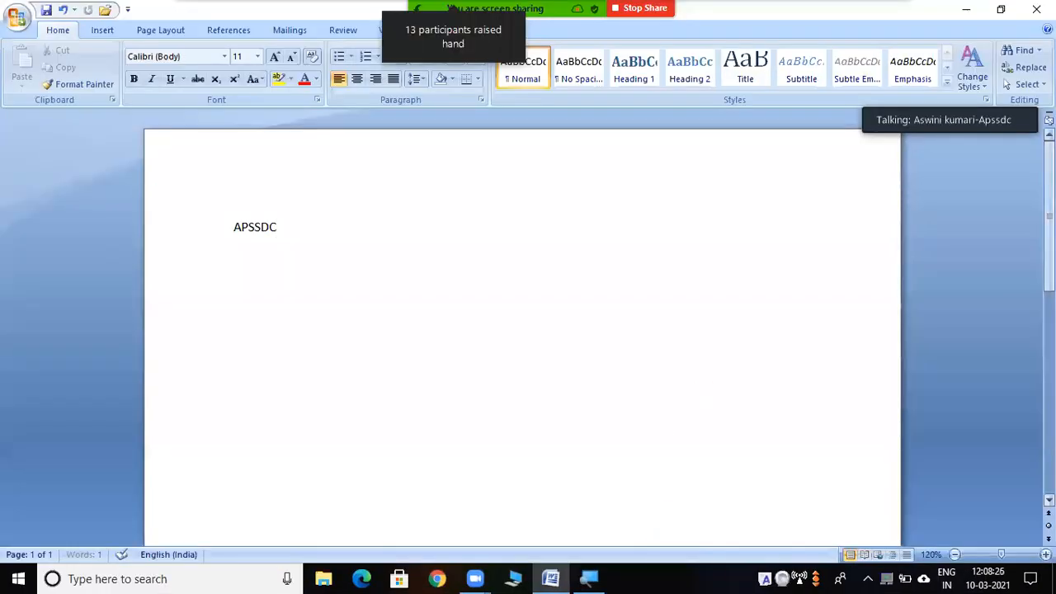
# Zoom the document out to 30% so the whole page fits in view
pyautogui.scroll(-5, 522, 329)
pyautogui.moveTo(1049, 284)
pyautogui.mouseDown()
pyautogui.moveTo(1049, 357)
pyautogui.moveTo(1049, 257)
pyautogui.mouseUp()
pyautogui.keyDown('ctrl'); pyautogui.scroll(-6, 1012, 223); pyautogui.keyUp('ctrl')
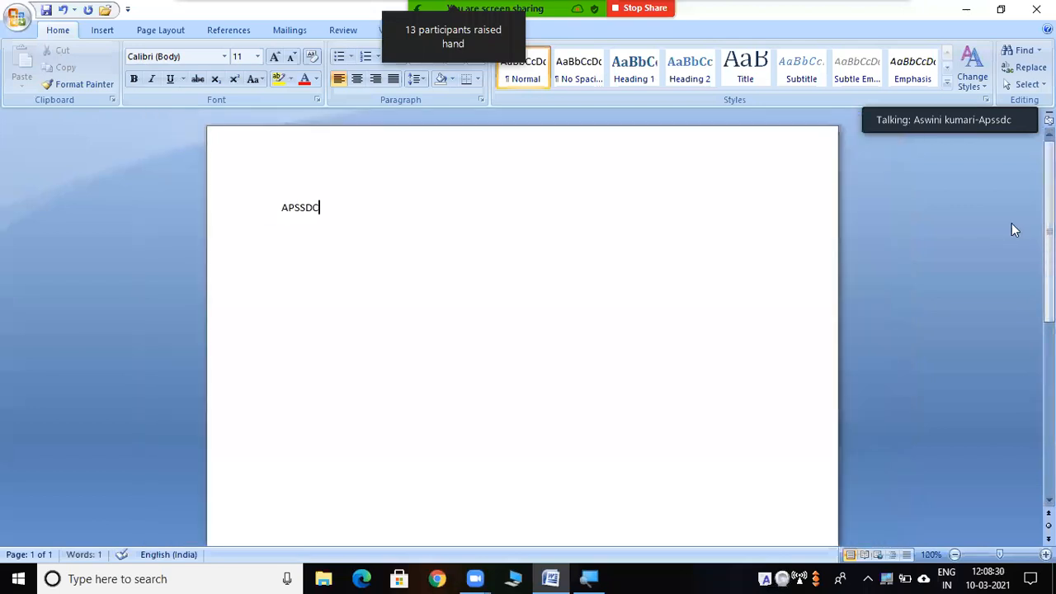
pyautogui.keyDown('ctrl'); pyautogui.scroll(-3, 998, 230); pyautogui.keyUp('ctrl')
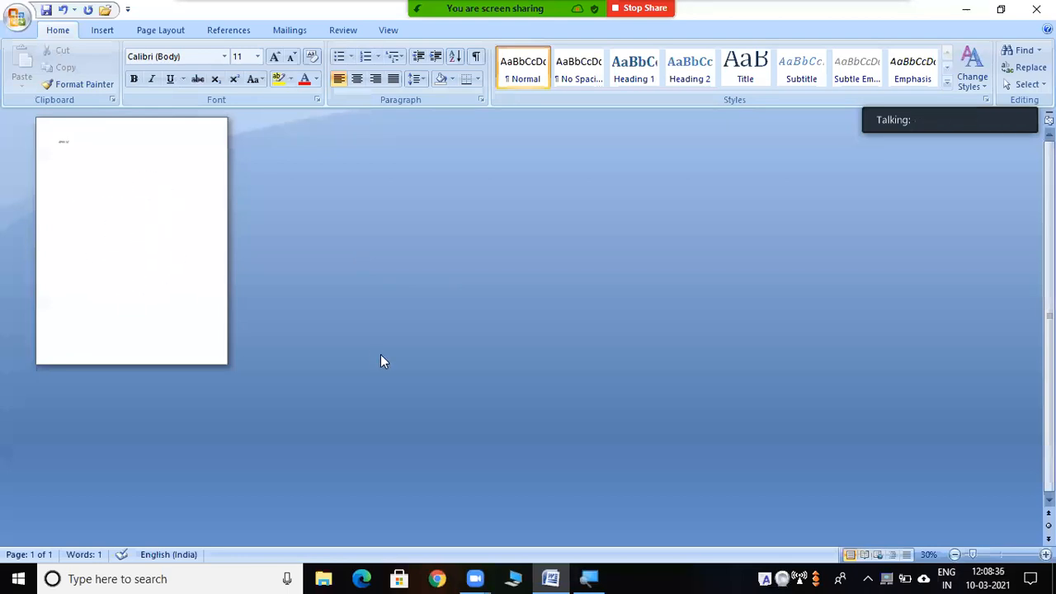
# View the document in Full Screen Reading and Web Layout, and return to Print Layout
pyautogui.click(865, 560)
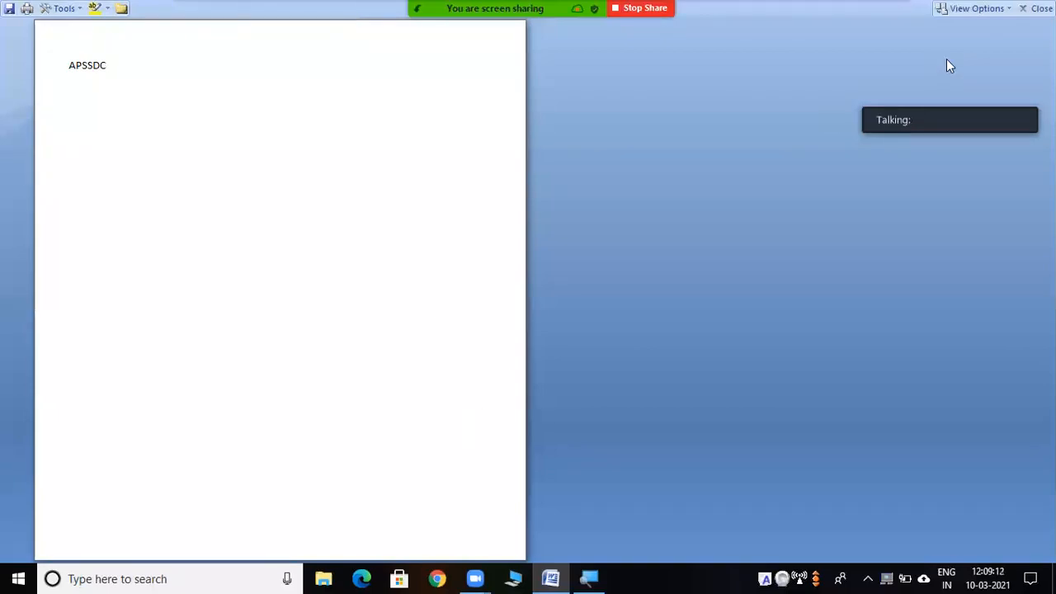
pyautogui.click(1029, 9)
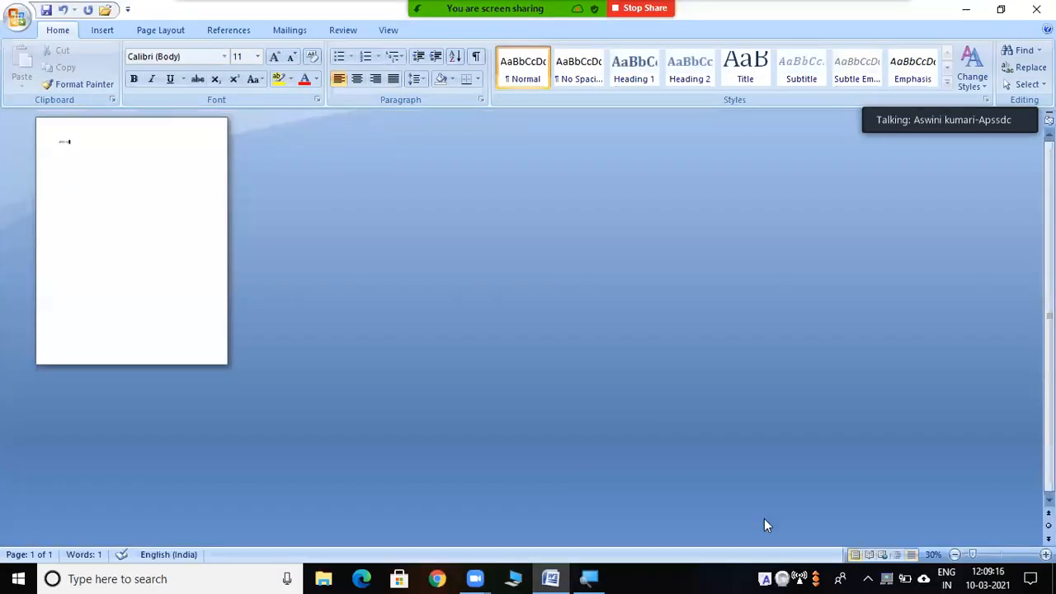
pyautogui.click(883, 555)
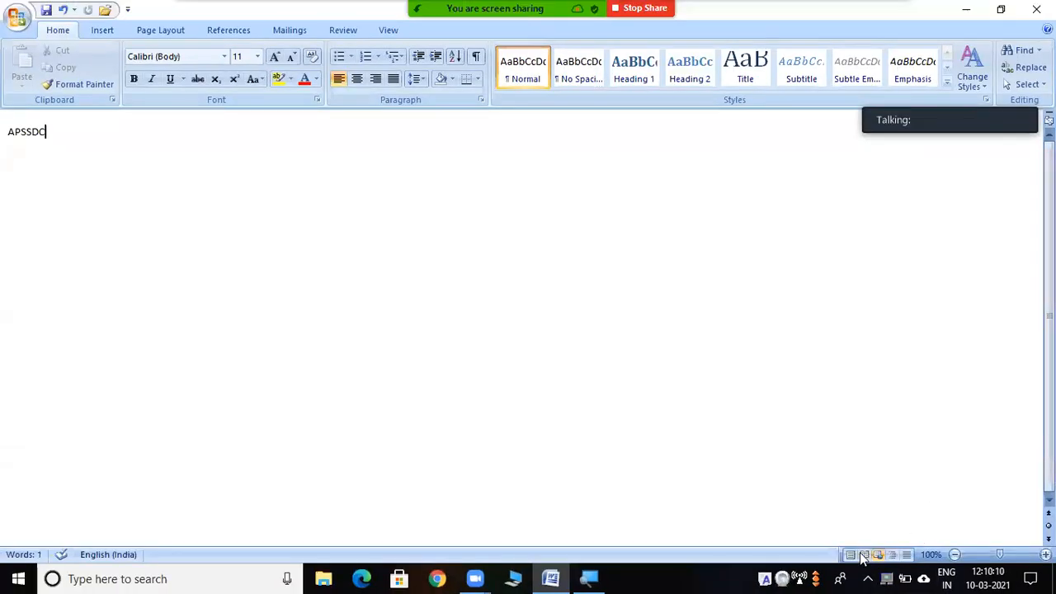
pyautogui.click(850, 554)
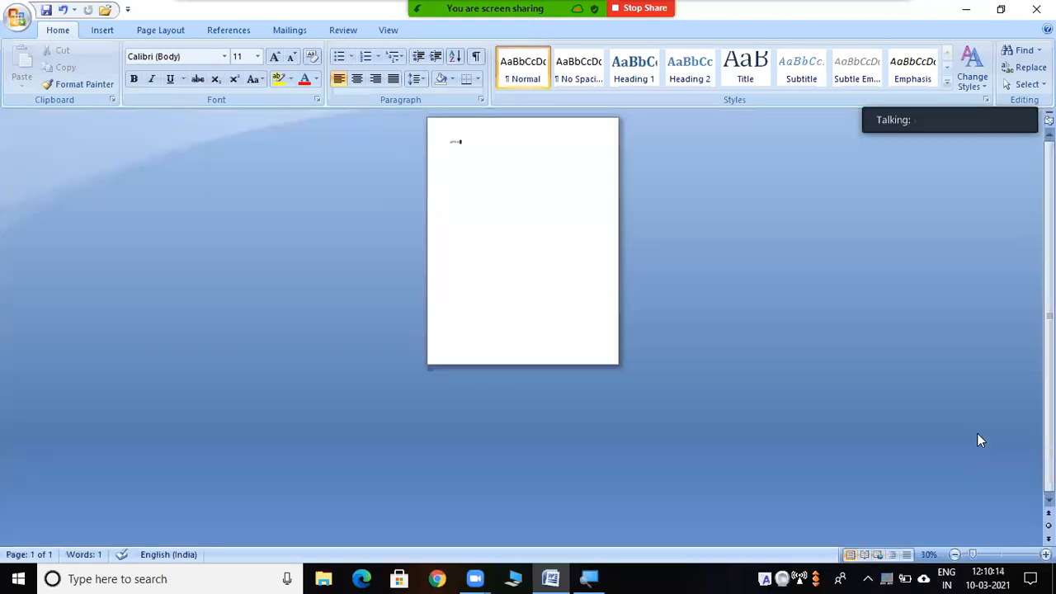
# Zoom the page in and out several times, ending at 80%
pyautogui.keyDown('ctrl'); pyautogui.scroll(9, 976, 440); pyautogui.keyUp('ctrl')
pyautogui.keyDown('ctrl'); pyautogui.scroll(-6, 976, 440); pyautogui.keyUp('ctrl')
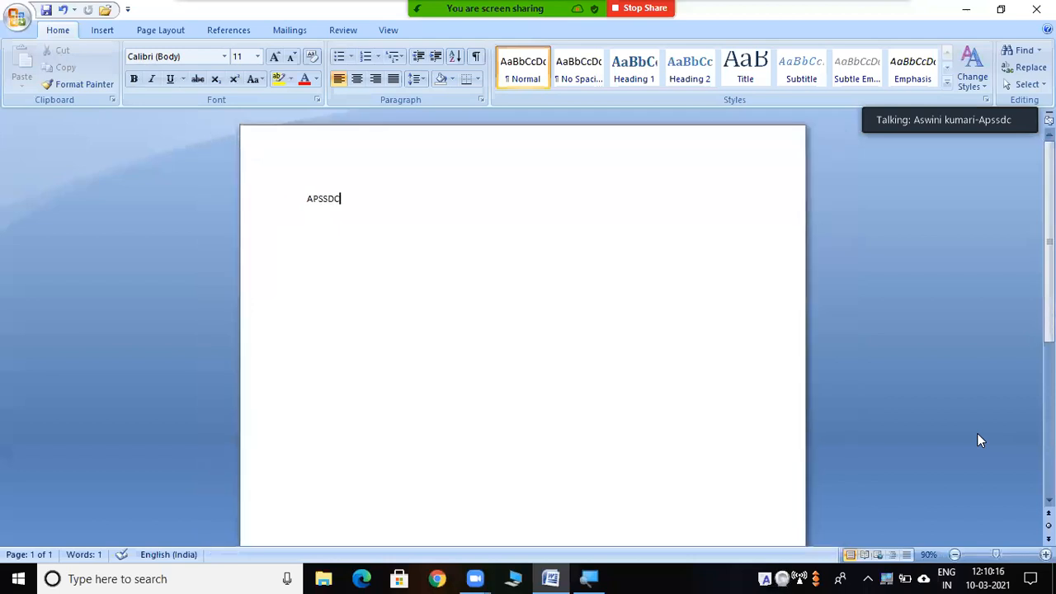
pyautogui.keyDown('ctrl'); pyautogui.scroll(2, 977, 441); pyautogui.keyUp('ctrl')
pyautogui.keyDown('ctrl'); pyautogui.scroll(4, 977, 440); pyautogui.keyUp('ctrl')
pyautogui.keyDown('ctrl'); pyautogui.scroll(-6, 977, 441); pyautogui.keyUp('ctrl')
pyautogui.keyDown('ctrl'); pyautogui.scroll(-1, 979, 440); pyautogui.keyUp('ctrl')
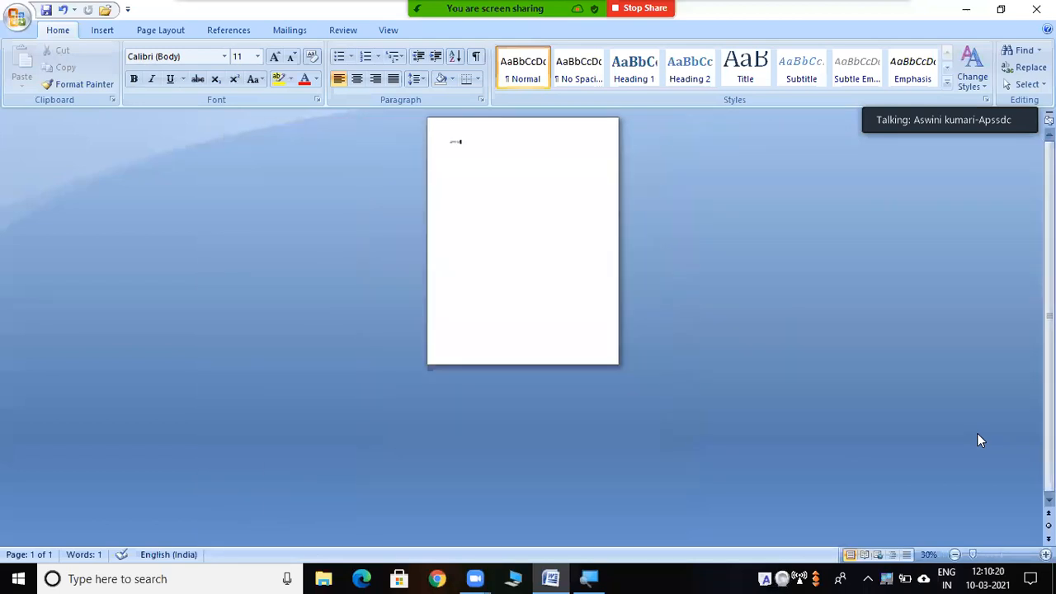
pyautogui.keyDown('ctrl'); pyautogui.scroll(5, 980, 440); pyautogui.keyUp('ctrl')
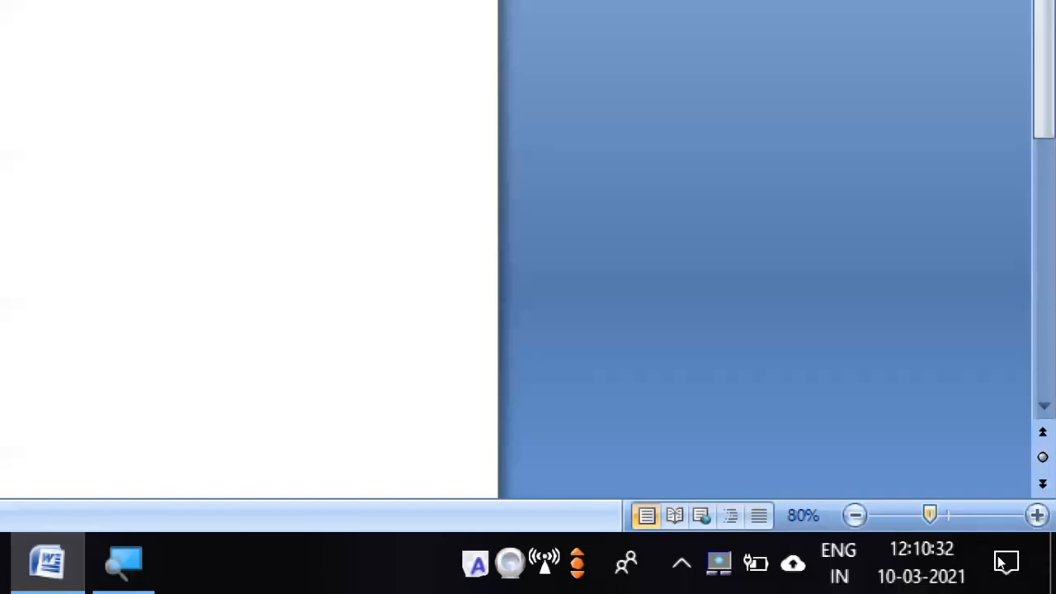
# Try zoom levels of 55%, 100% and 244%, and set the document's zoom back to 100%
pyautogui.moveTo(930, 515)
pyautogui.mouseDown()
pyautogui.moveTo(964, 515)
pyautogui.moveTo(911, 515)
pyautogui.mouseUp()
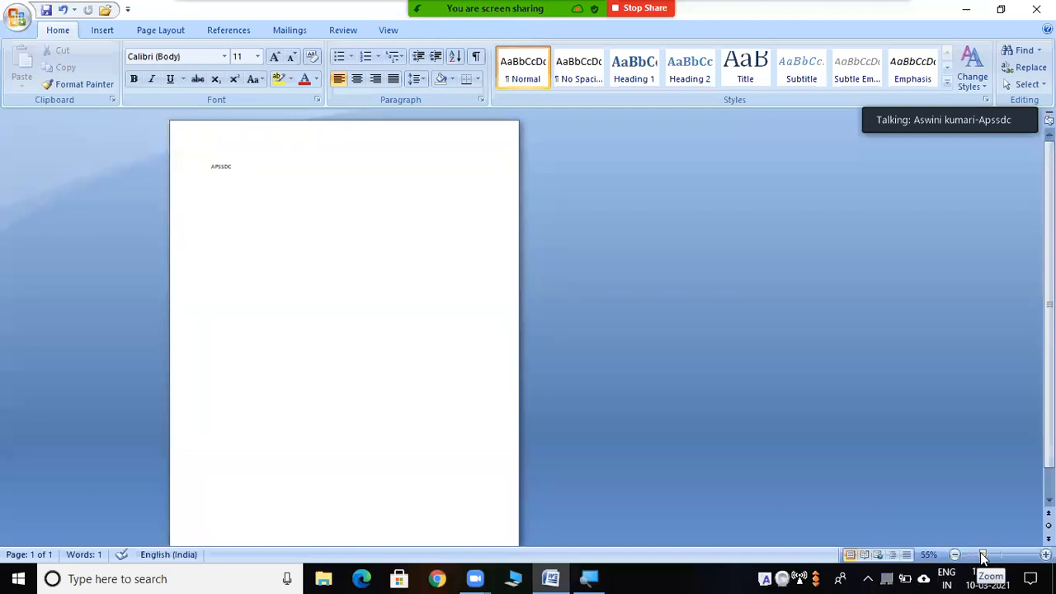
pyautogui.moveTo(981, 558); pyautogui.dragTo(998, 558)
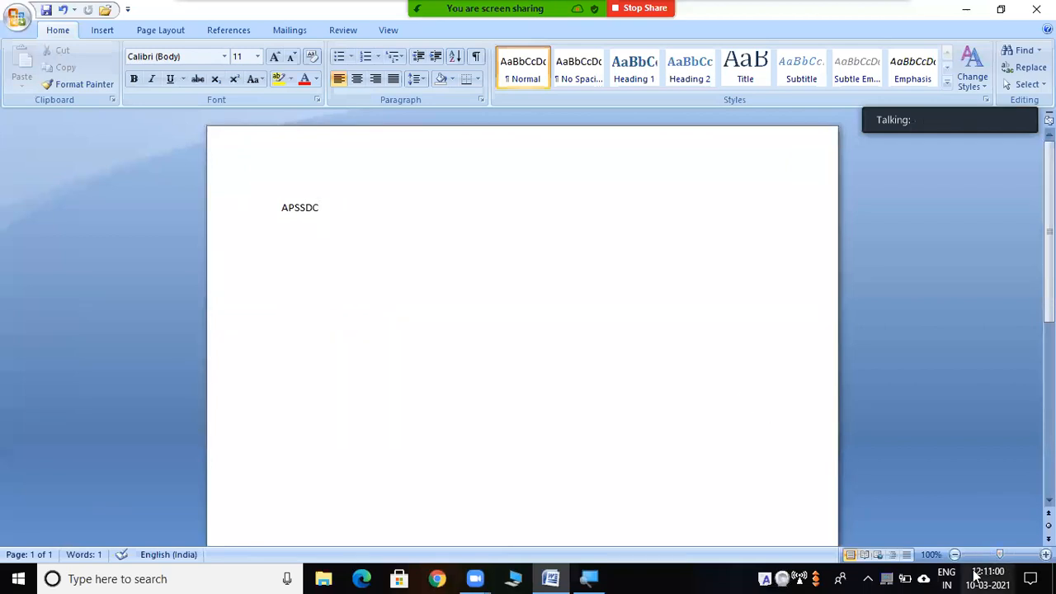
pyautogui.moveTo(998, 558); pyautogui.dragTo(1013, 559)
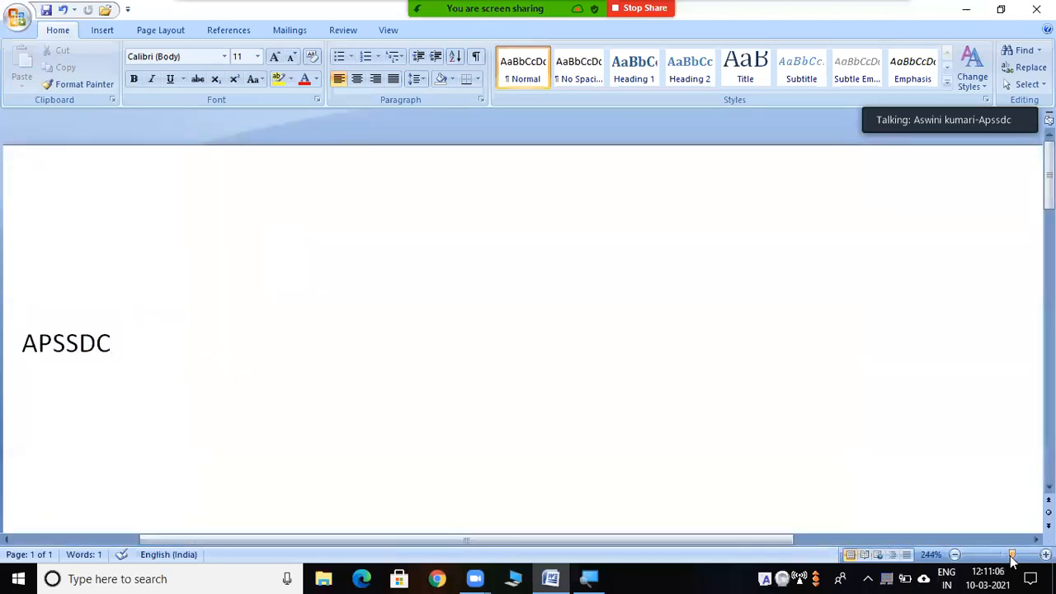
pyautogui.moveTo(1012, 559)
pyautogui.mouseDown()
pyautogui.moveTo(974, 559)
pyautogui.moveTo(998, 559)
pyautogui.mouseUp()
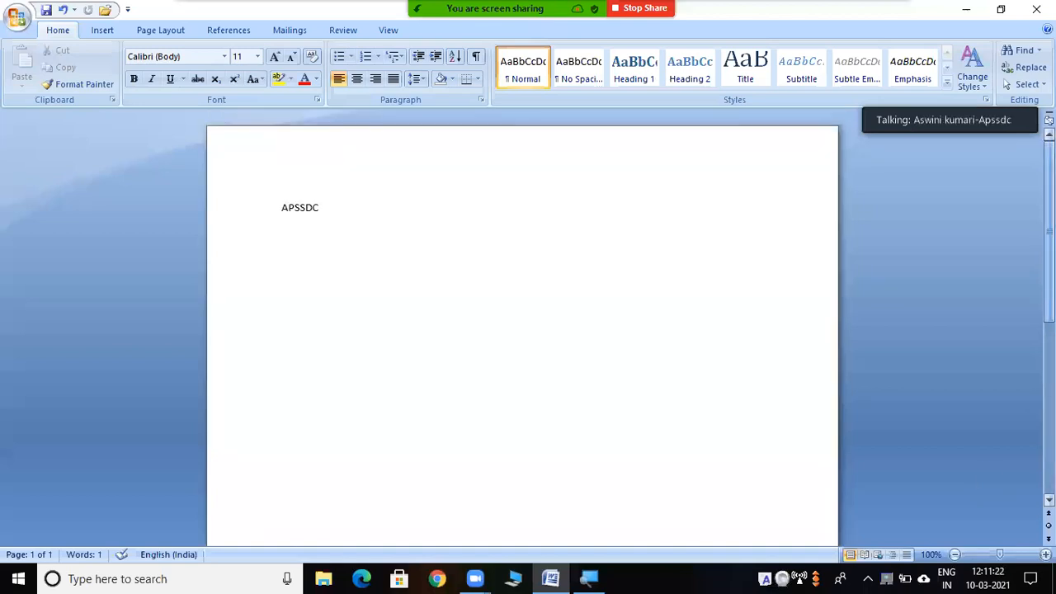
# View the page down to its lower edge and return to its beginning
pyautogui.scroll(-5, 522, 330)
pyautogui.scroll(-3, 523, 330)
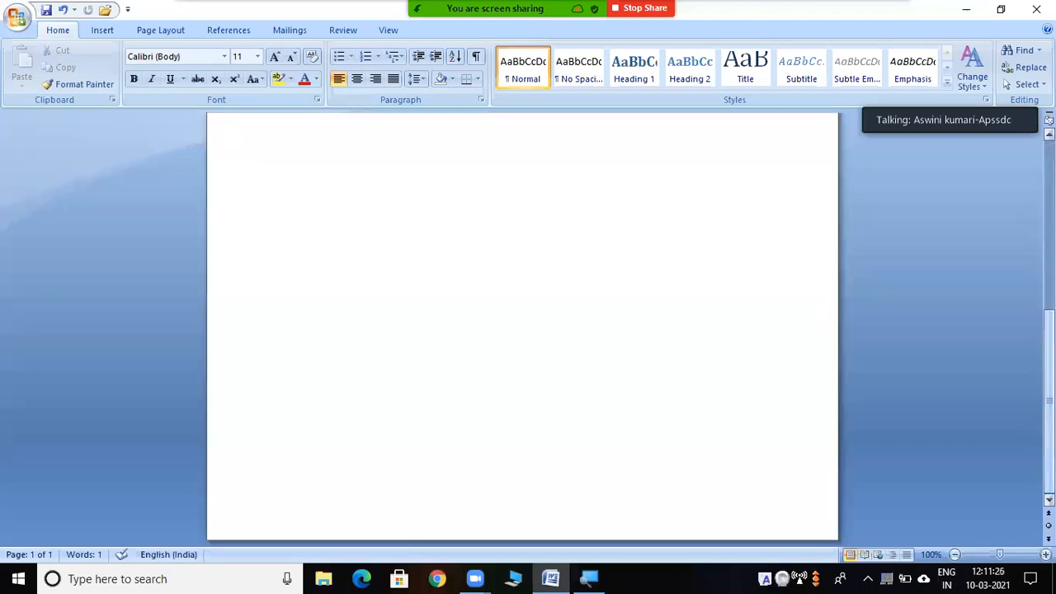
pyautogui.scroll(3, 523, 330)
pyautogui.scroll(1, 522, 330)
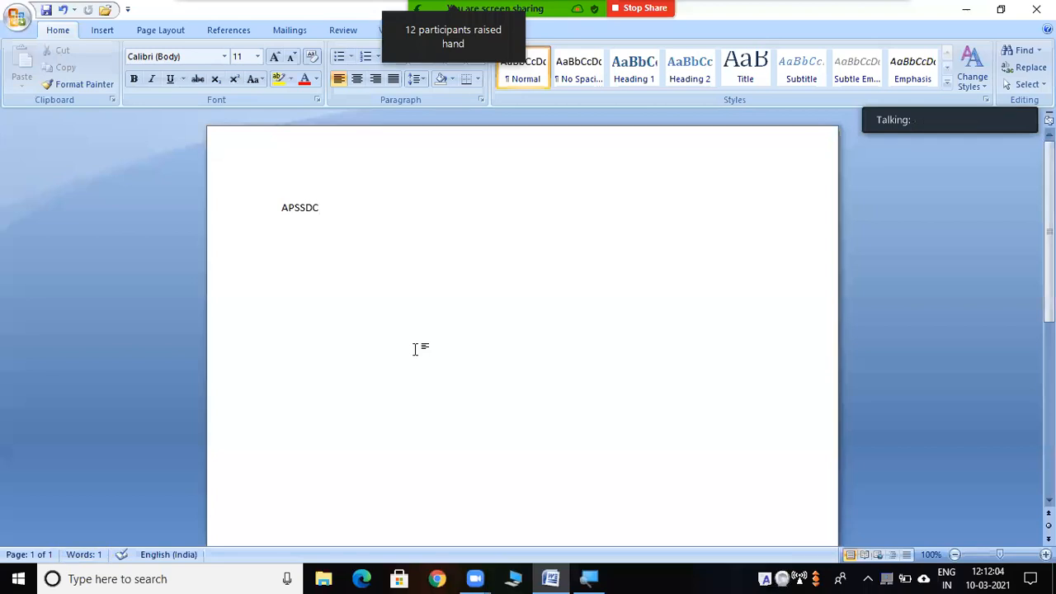
# Delete the word APSSDC from the document
pyautogui.press('BackSpace')
pyautogui.press('BackSpace')
pyautogui.press('BackSpace')
pyautogui.press('BackSpace')
pyautogui.press('BackSpace')
pyautogui.press('BackSpace')
# Enter the trial text BBKVBAK and erase it again
pyautogui.write('BBKVBAK')
pyautogui.press('BackSpace')
pyautogui.press('BackSpace')
pyautogui.press('BackSpace')
pyautogui.press('BackSpace')
pyautogui.press('BackSpace')
pyautogui.press('BackSpace')
pyautogui.press('BackSpace')
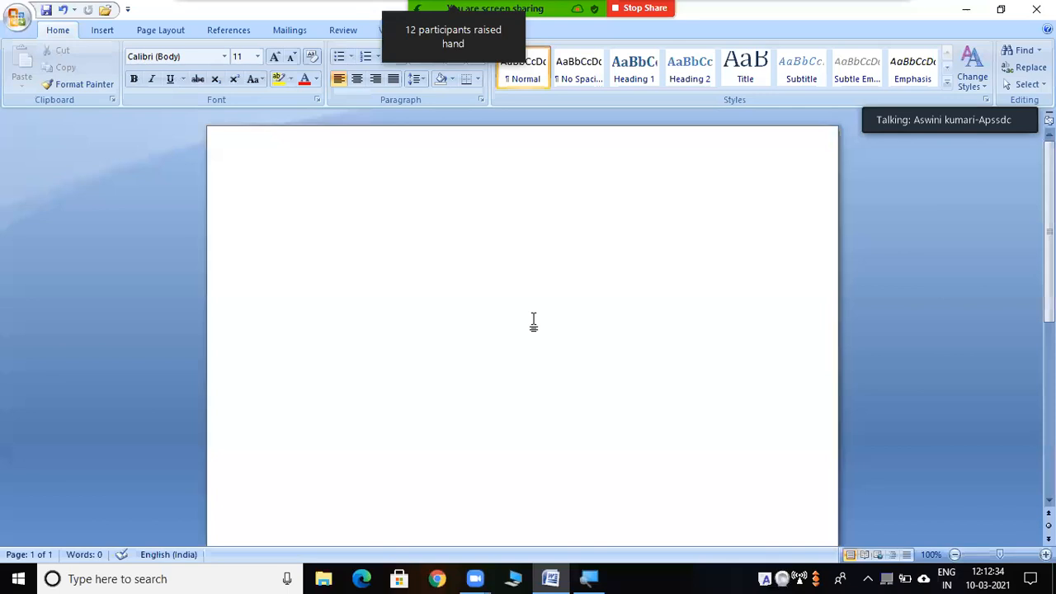
# Try starting a formula with an equals sign on the empty page
pyautogui.moveTo(1049, 284)
pyautogui.mouseDown()
pyautogui.moveTo(1049, 350)
pyautogui.moveTo(1049, 287)
pyautogui.mouseUp()
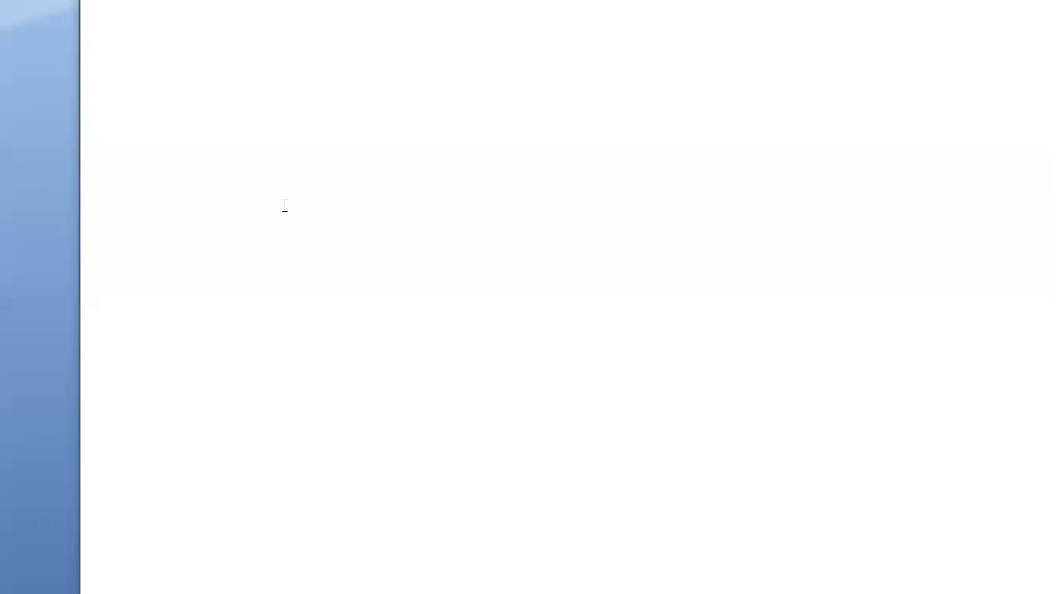
pyautogui.write('=')
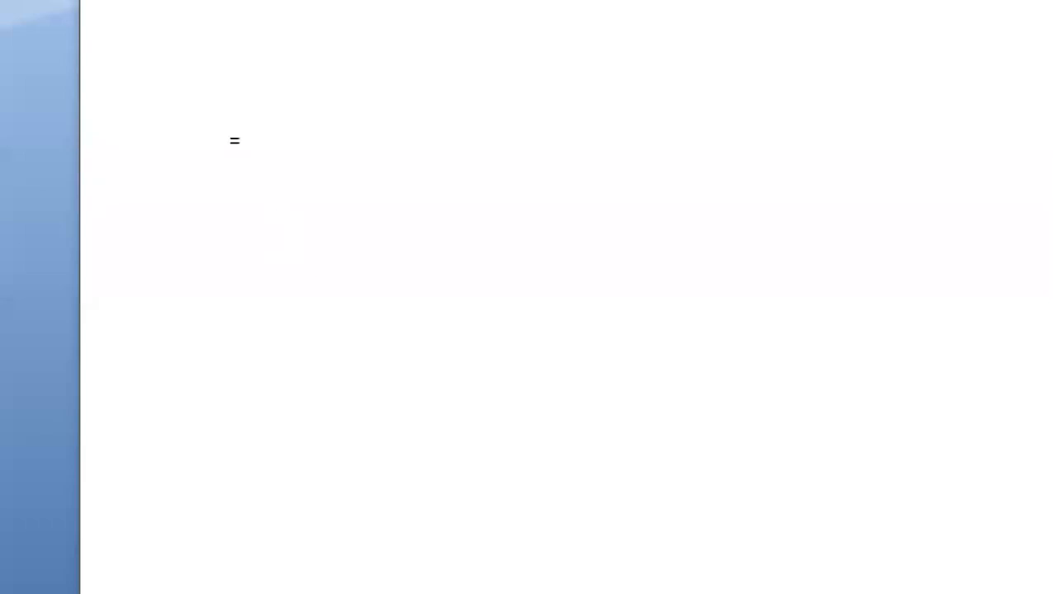
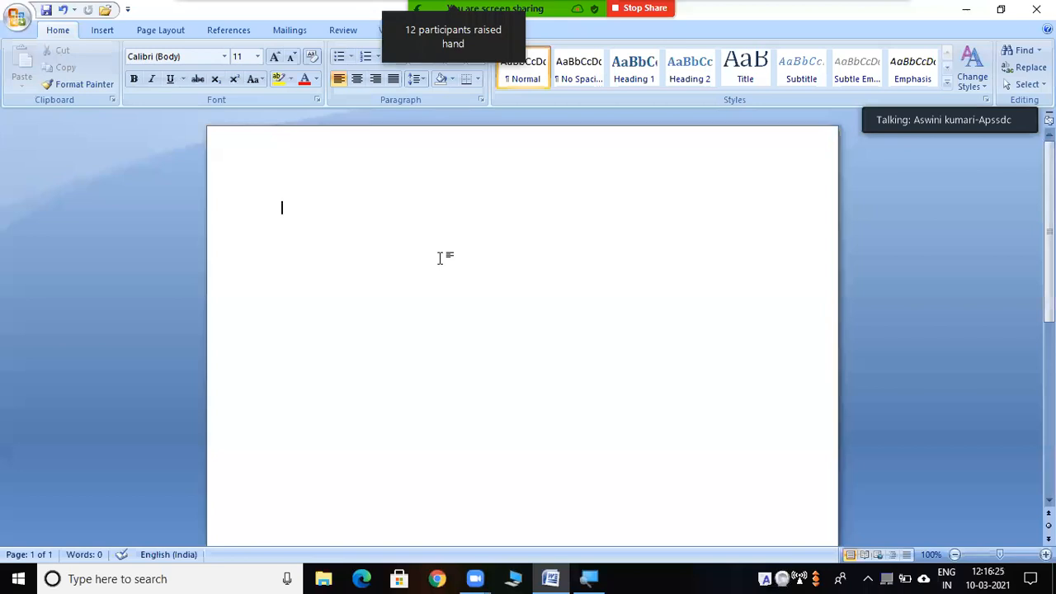
# Generate sample text with =RAND(5,4), giving five paragraphs of four sentences each
pyautogui.write('=R')
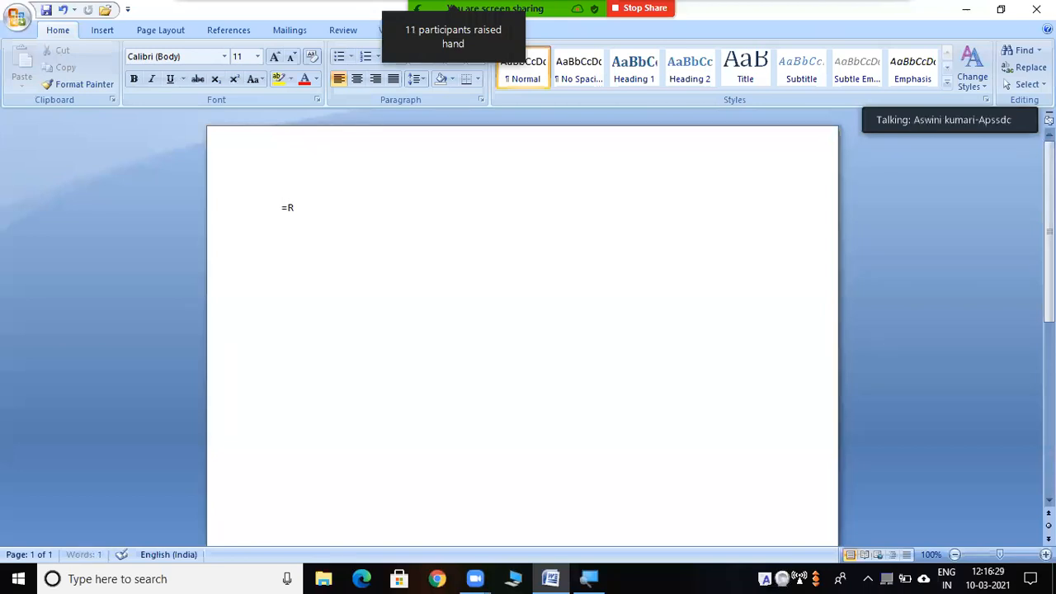
pyautogui.write('AND(')
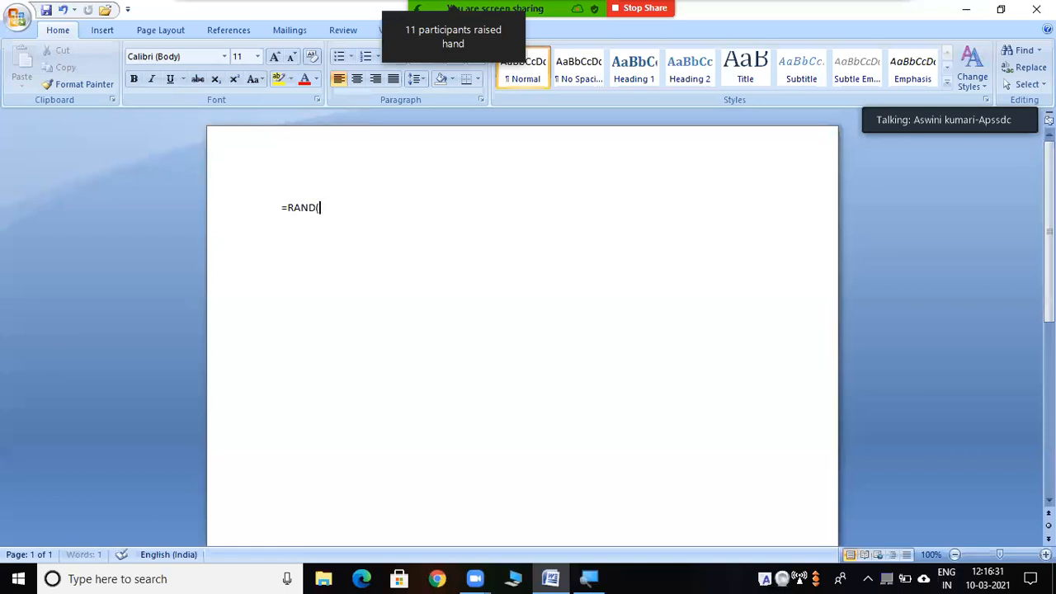
pyautogui.write('5,')
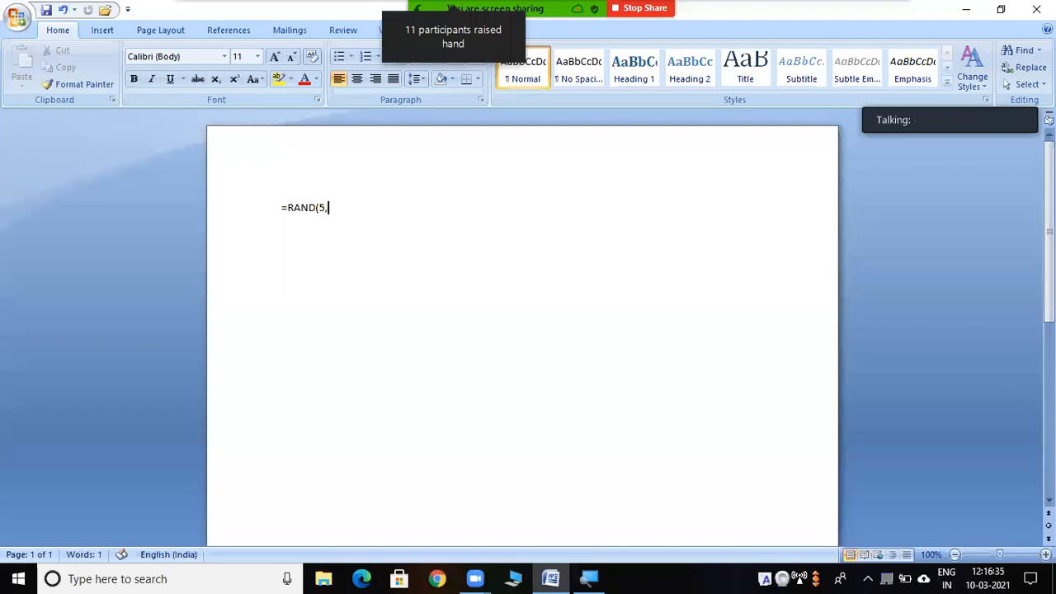
pyautogui.write('4')
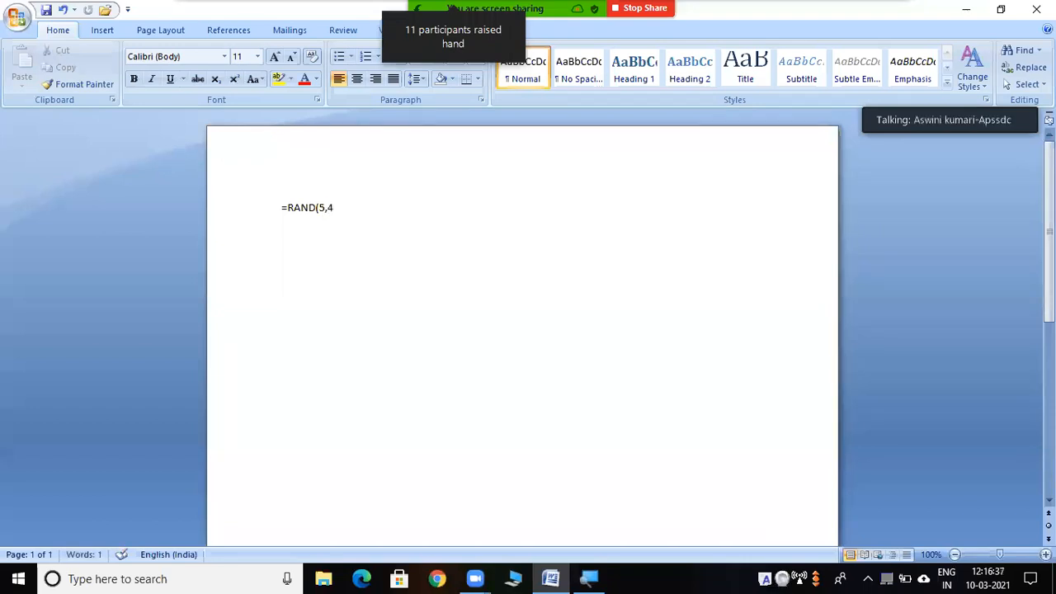
pyautogui.write(')')
pyautogui.press('Return')
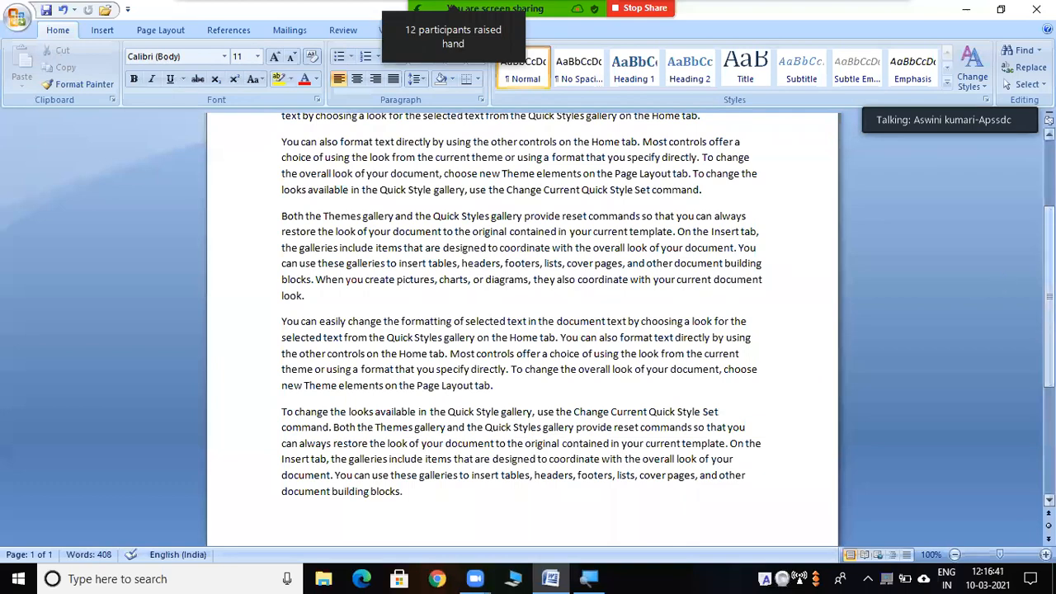
# Look through the generated sample paragraphs, and try the page zoom at 120% before returning it to 100%
pyautogui.scroll(2, 793, 252)
pyautogui.scroll(1, 523, 330)
pyautogui.scroll(-1, 522, 329)
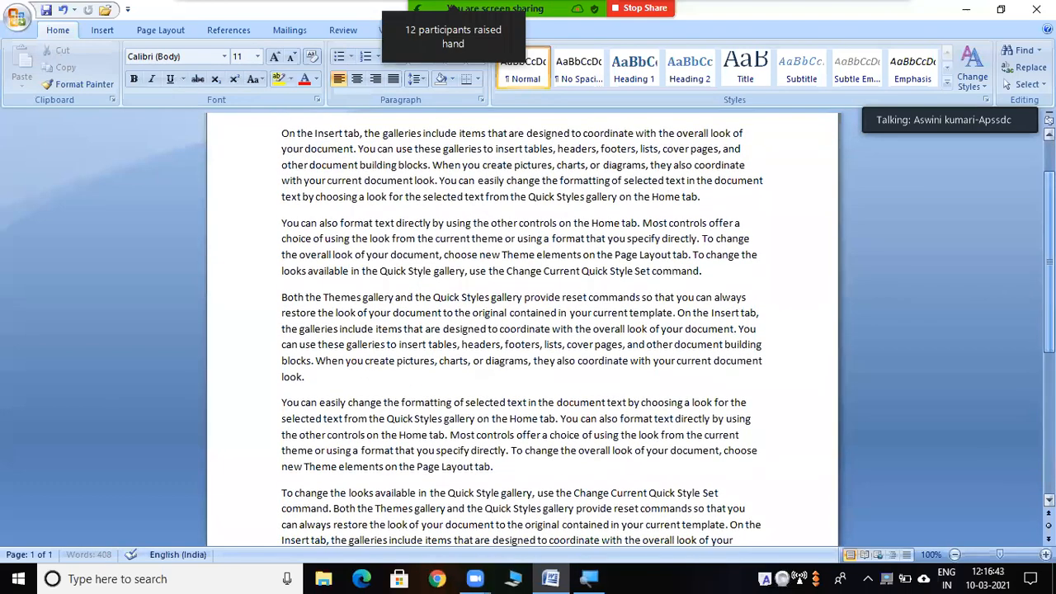
pyautogui.scroll(-3, 522, 330)
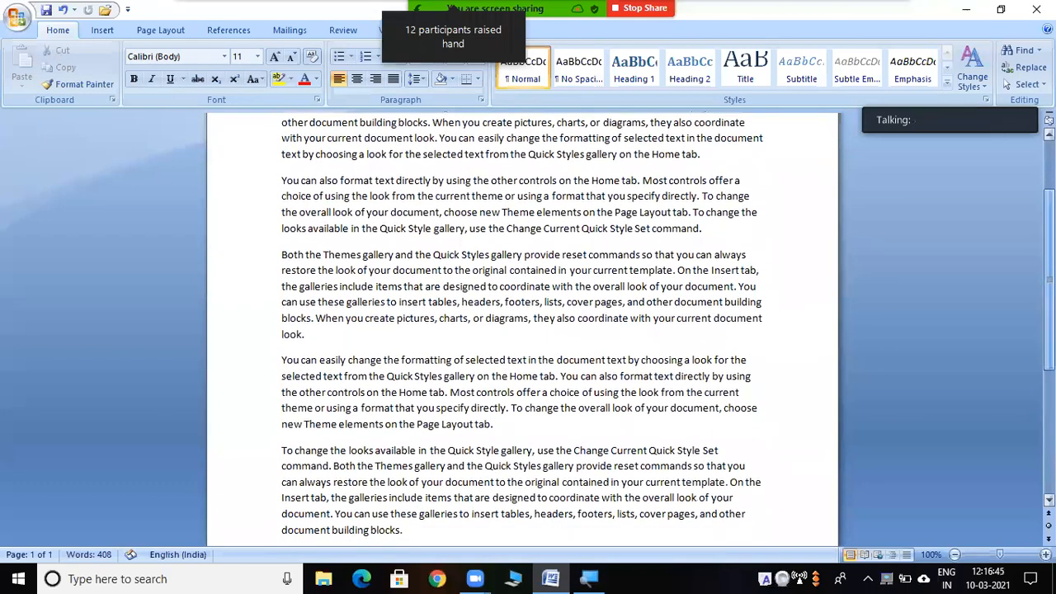
pyautogui.scroll(-5, 522, 330)
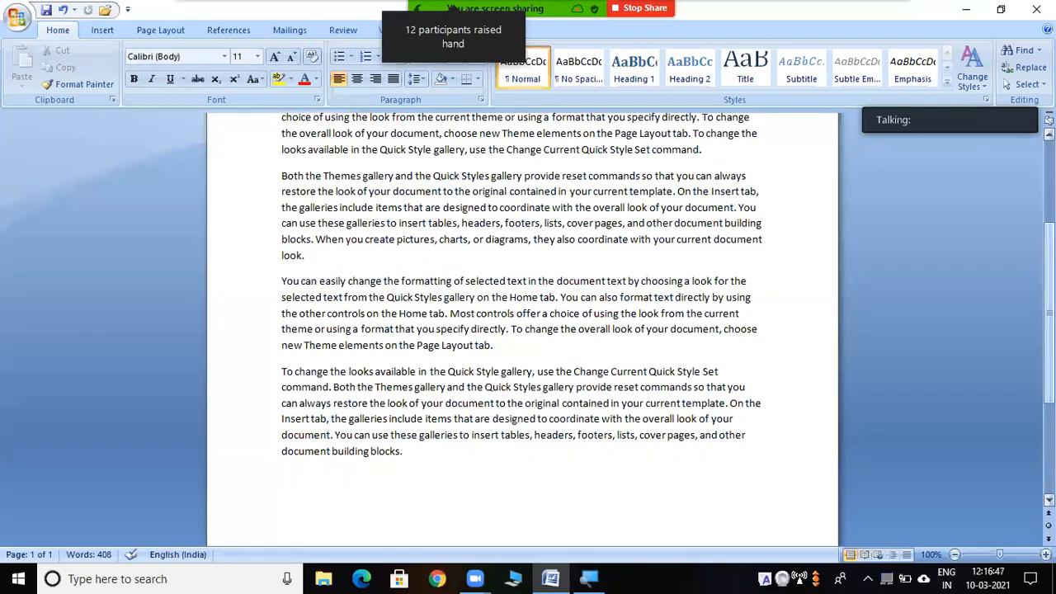
pyautogui.scroll(-2, 522, 330)
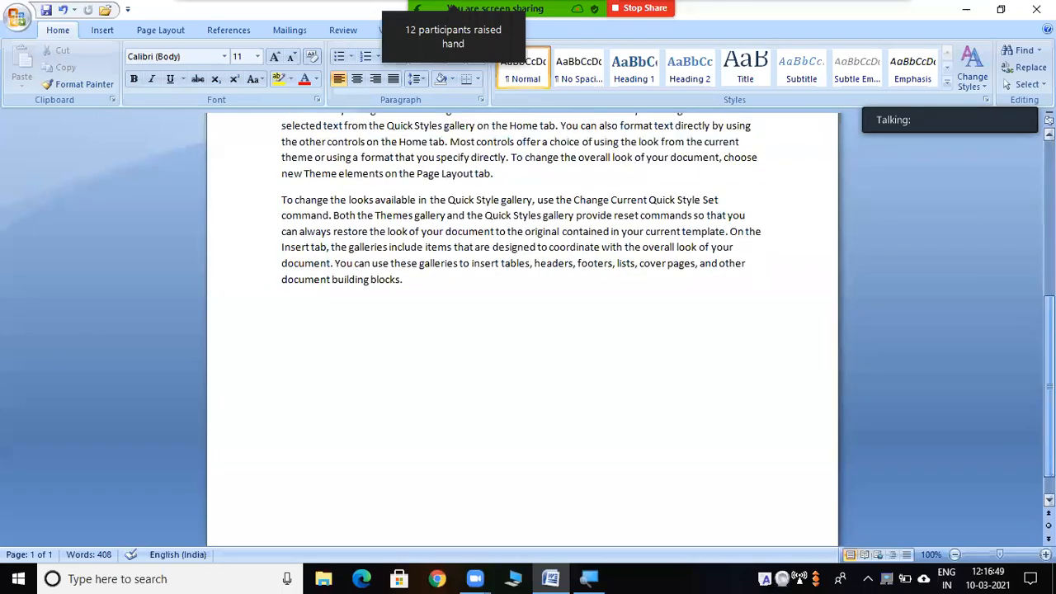
pyautogui.scroll(13, 522, 330)
pyautogui.scroll(1, 522, 330)
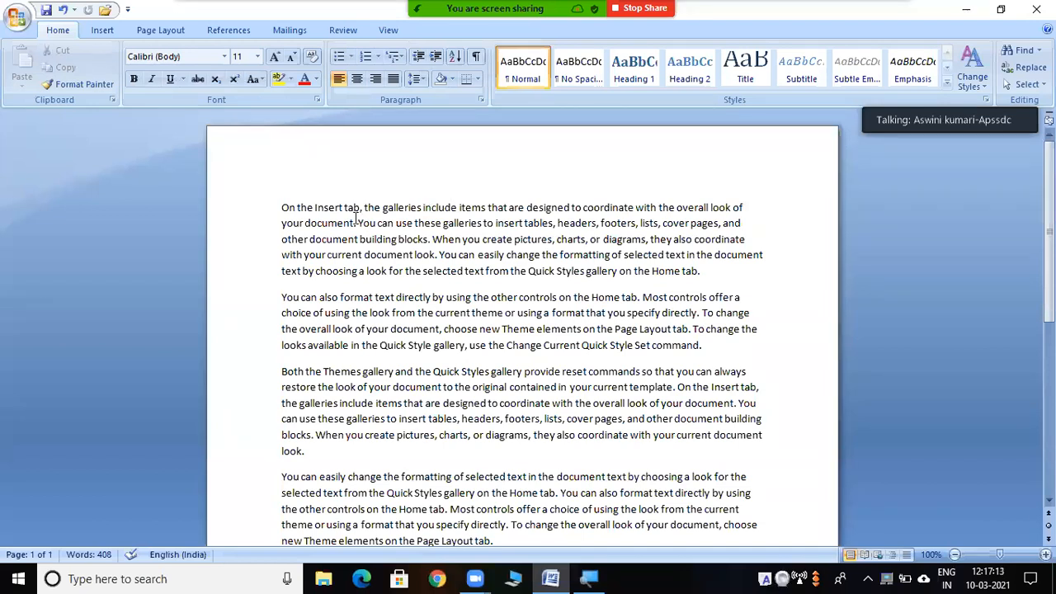
pyautogui.keyDown('ctrl'); pyautogui.scroll(2, 354, 217); pyautogui.keyUp('ctrl')
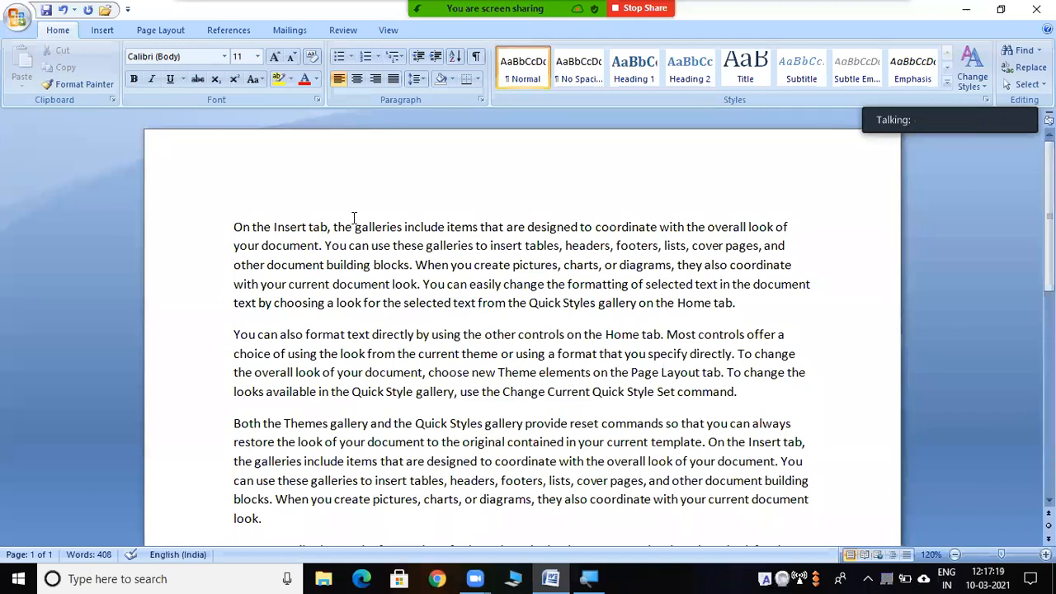
pyautogui.keyDown('ctrl'); pyautogui.scroll(-2, 354, 217); pyautogui.keyUp('ctrl')
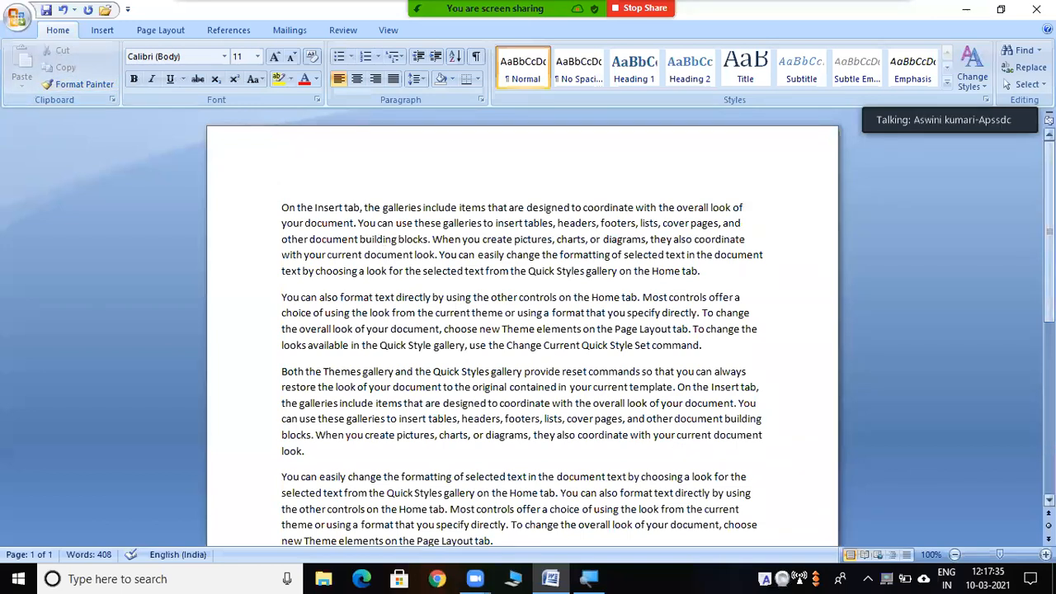
# Generate more sample text below the last paragraph with =RAND(5,6), giving five paragraphs of six sentences each
pyautogui.scroll(-1, 685, 447)
pyautogui.scroll(-5, 523, 330)
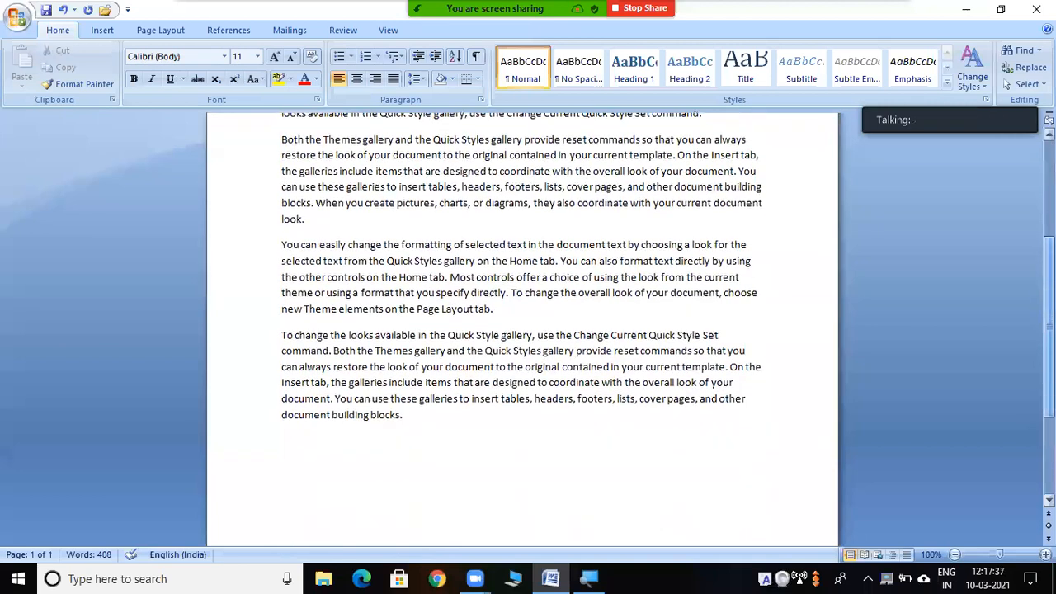
pyautogui.scroll(-1, 522, 330)
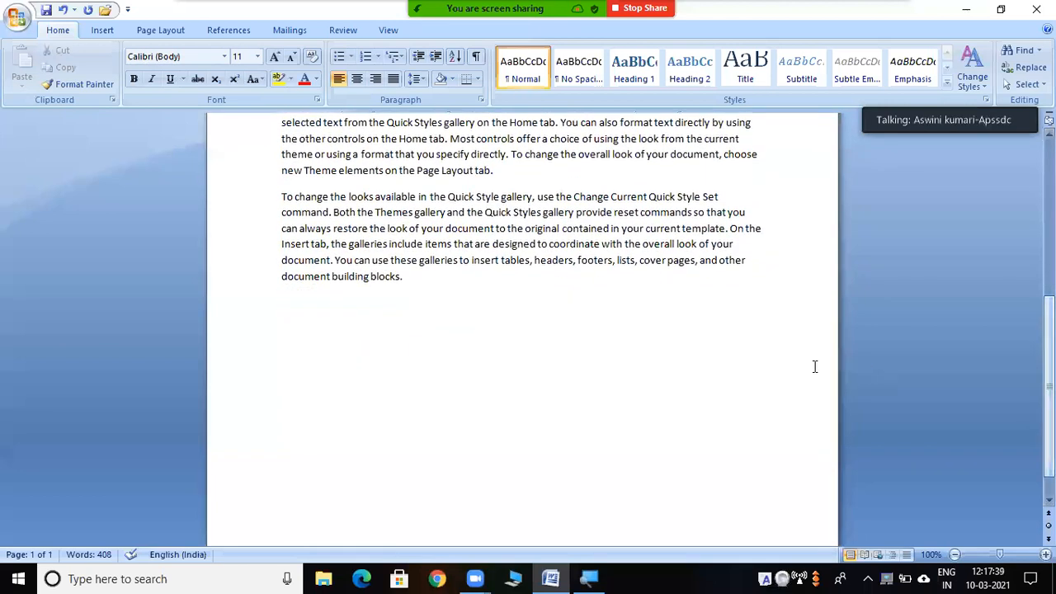
pyautogui.write('=RAND')
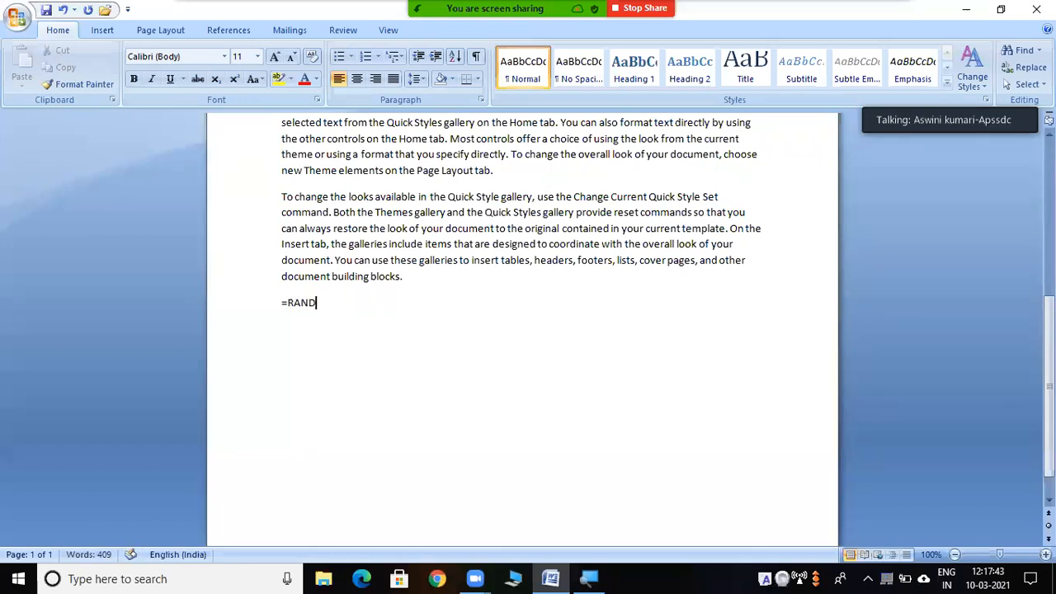
pyautogui.write('(')
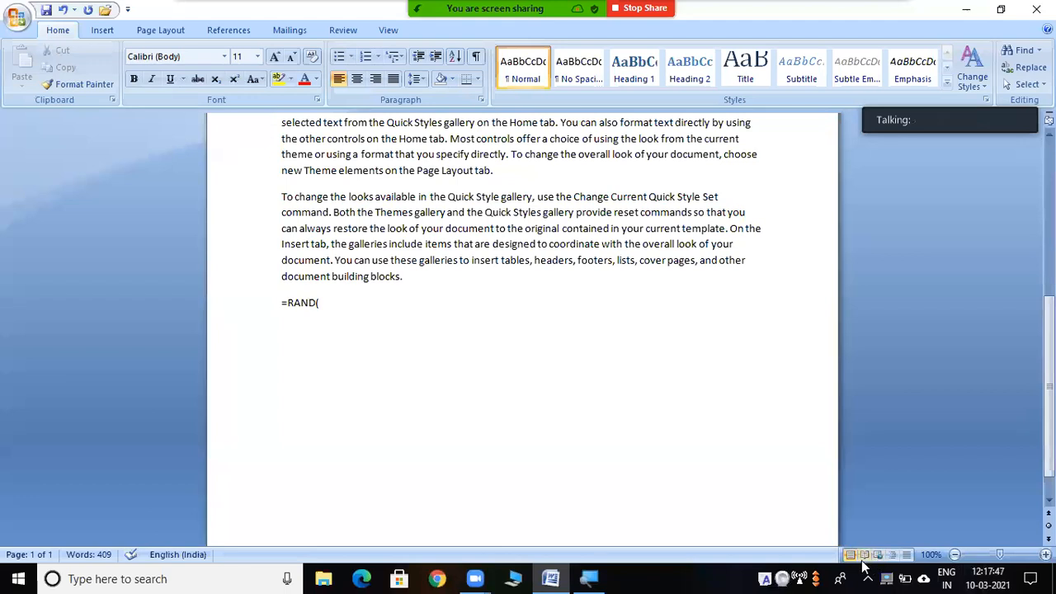
pyautogui.write('5,6)')
pyautogui.press('Return')
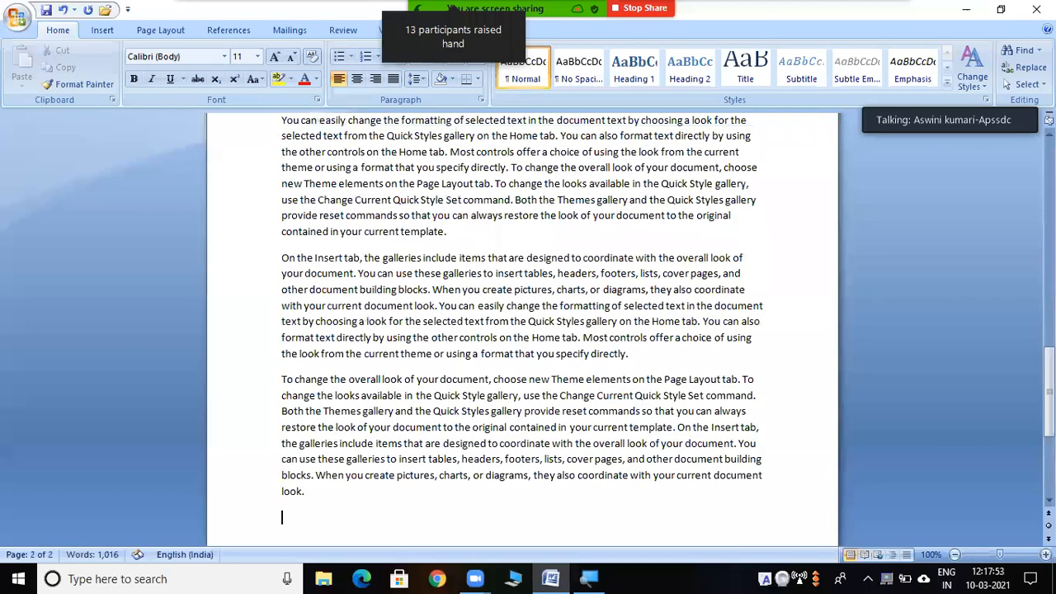
# Zoom the document out to 87% and look over its pages down to the end of the text
pyautogui.moveTo(1049, 394); pyautogui.dragTo(1049, 290)
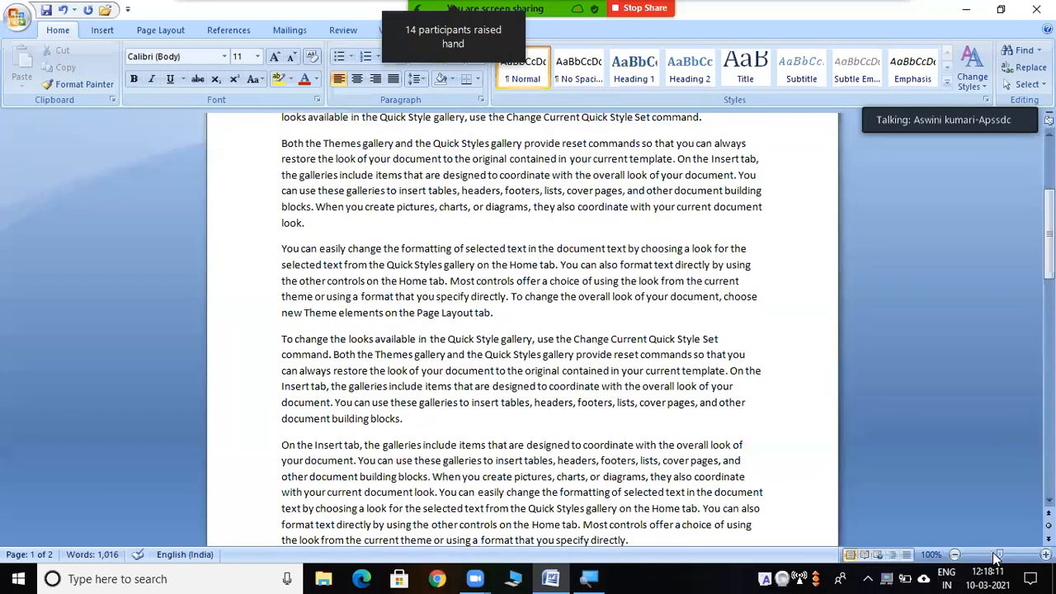
pyautogui.moveTo(996, 559); pyautogui.dragTo(993, 559)
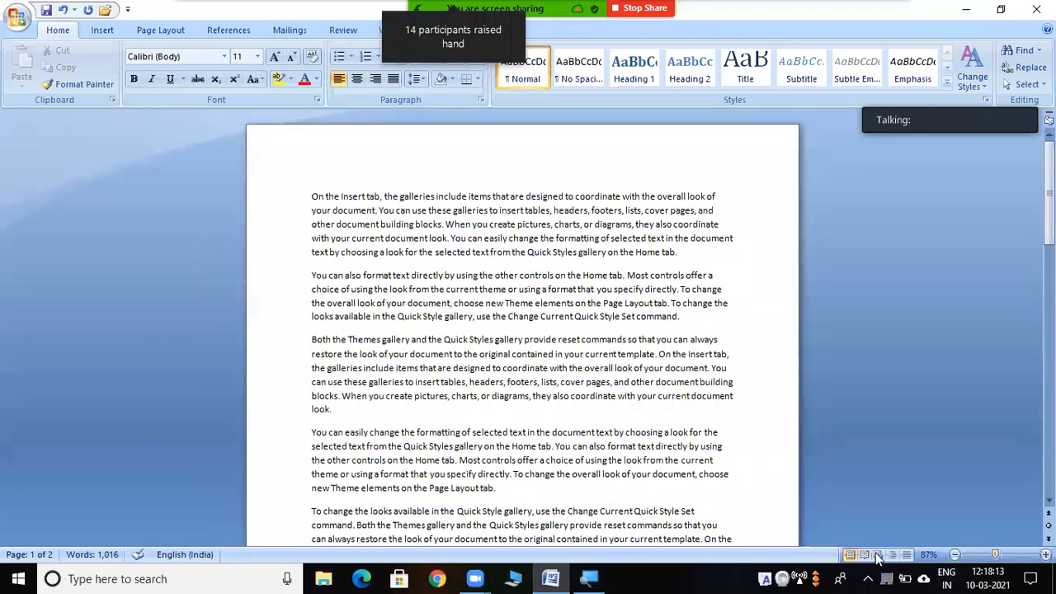
pyautogui.moveTo(980, 558); pyautogui.dragTo(996, 559)
pyautogui.moveTo(1050, 463)
pyautogui.mouseDown()
pyautogui.moveTo(1050, 375)
pyautogui.moveTo(1049, 449)
pyautogui.mouseUp()
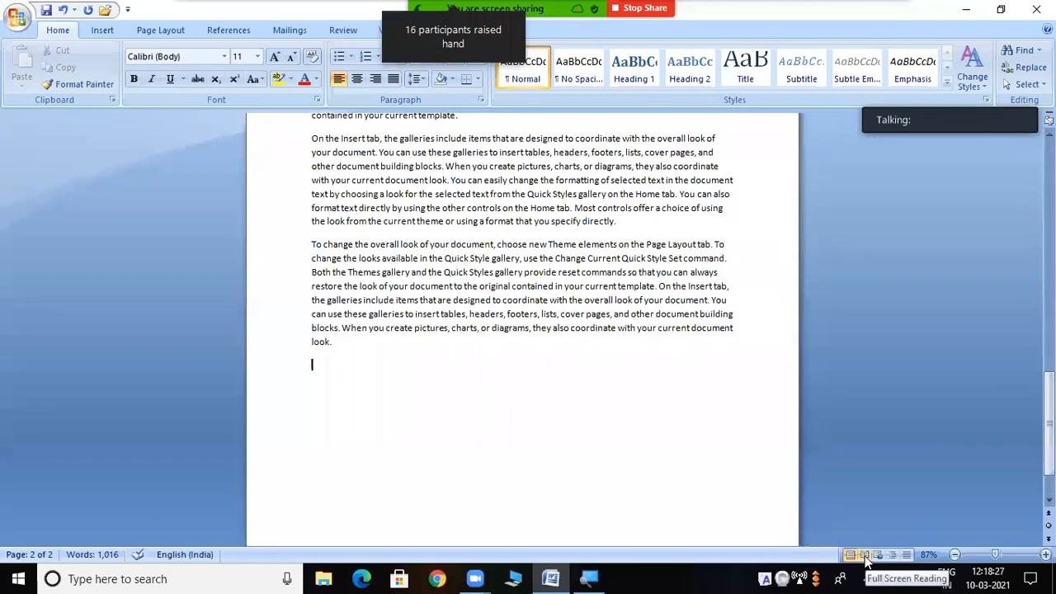
# View the document in Full Screen Reading, page back to its beginning, and close the reading view
pyautogui.click(865, 559)
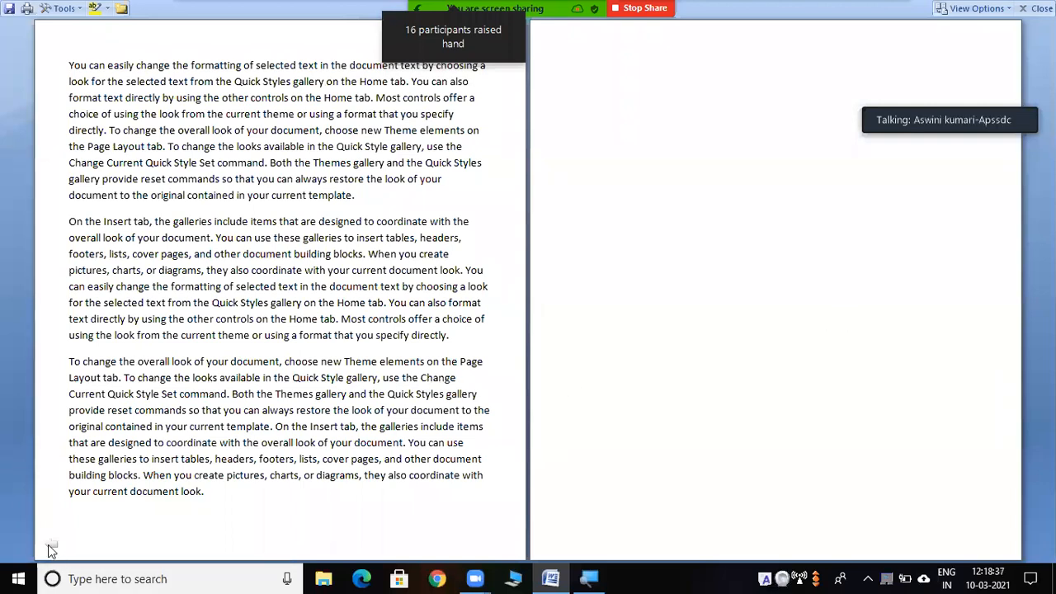
pyautogui.click(48, 545)
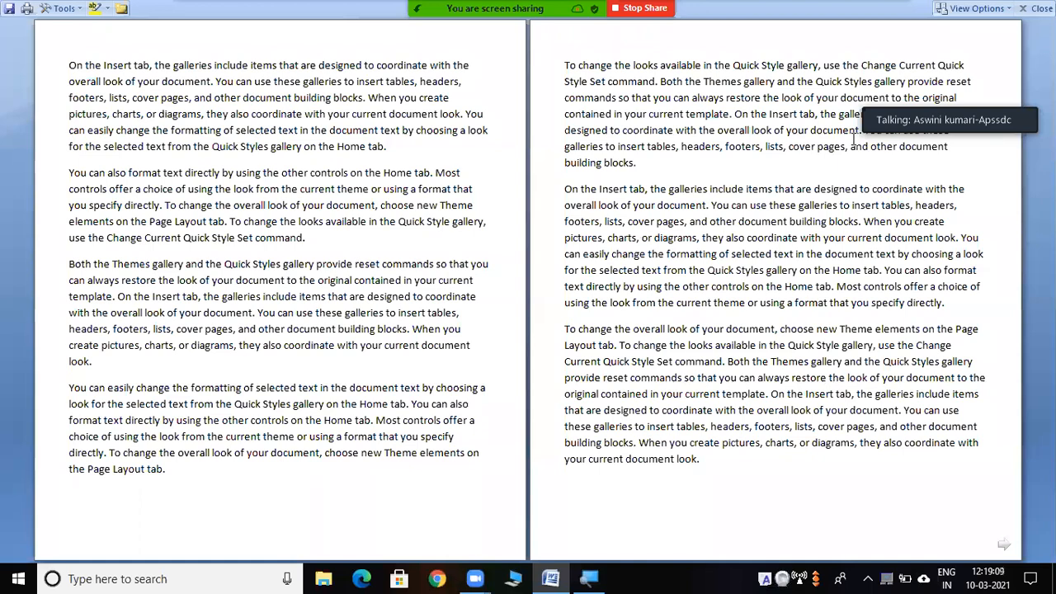
pyautogui.click(1035, 9)
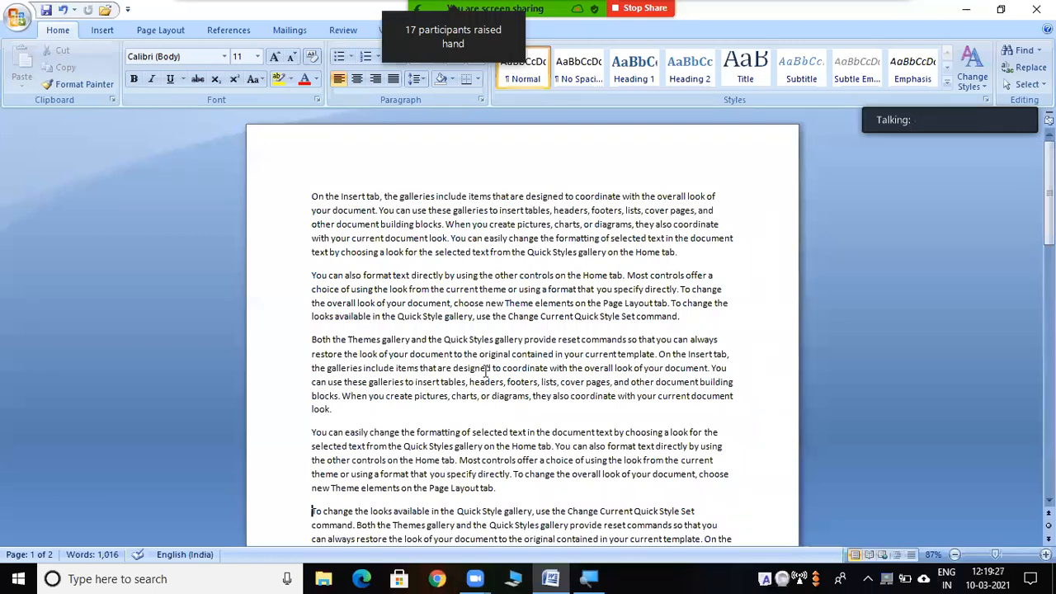
# View the document in Web Layout and return to Print Layout
pyautogui.moveTo(1049, 198)
pyautogui.mouseDown()
pyautogui.moveTo(1049, 210)
pyautogui.moveTo(1049, 196)
pyautogui.mouseUp()
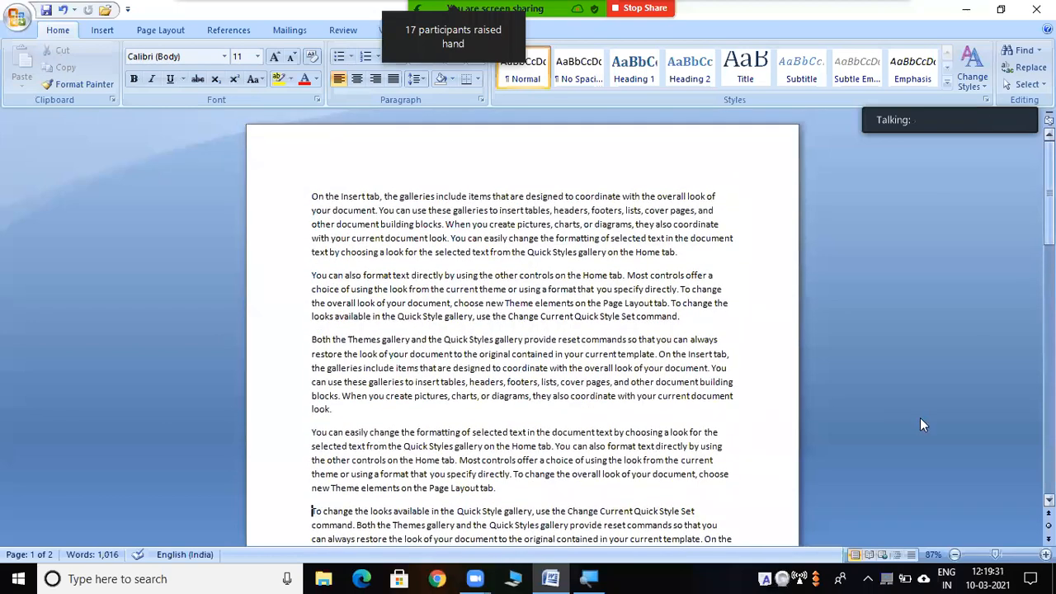
pyautogui.click(881, 557)
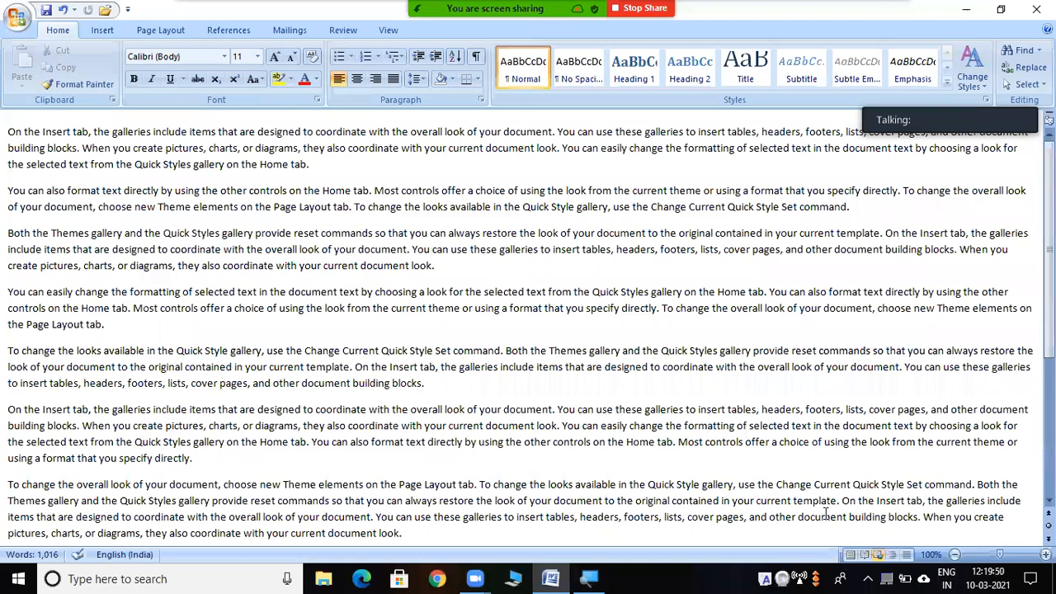
pyautogui.click(851, 556)
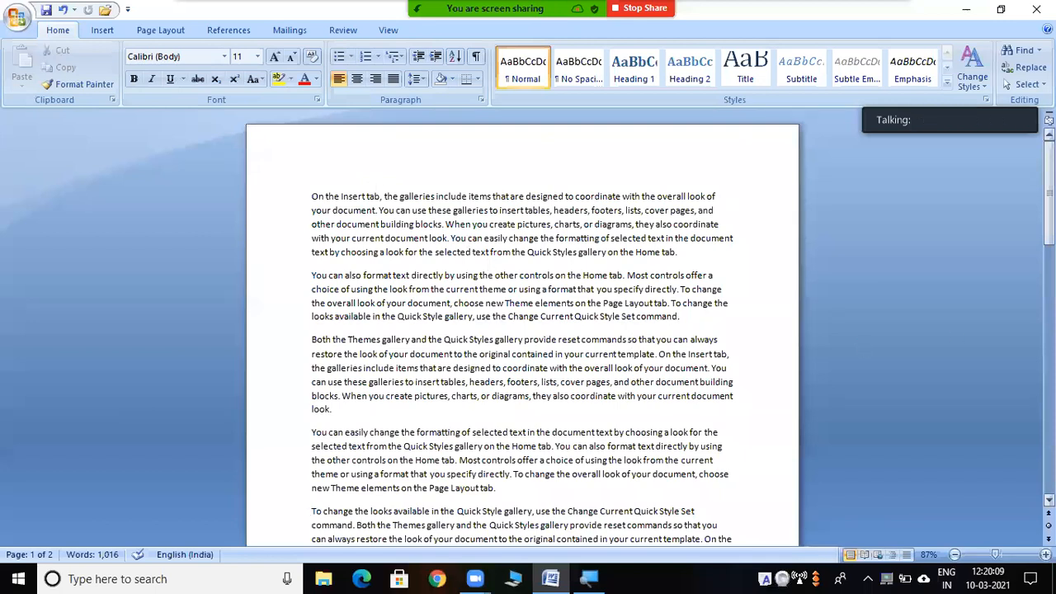
# Delete all text from the paragraph starting "To change the overall look of your document" on page 1 to the document's end
pyautogui.moveTo(1049, 198); pyautogui.dragTo(1050, 247)
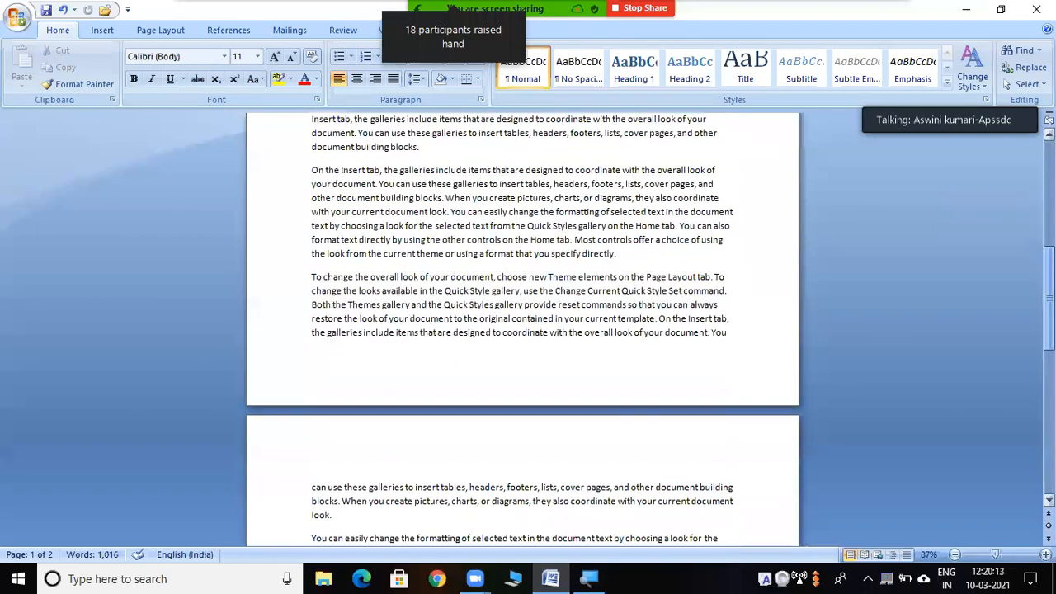
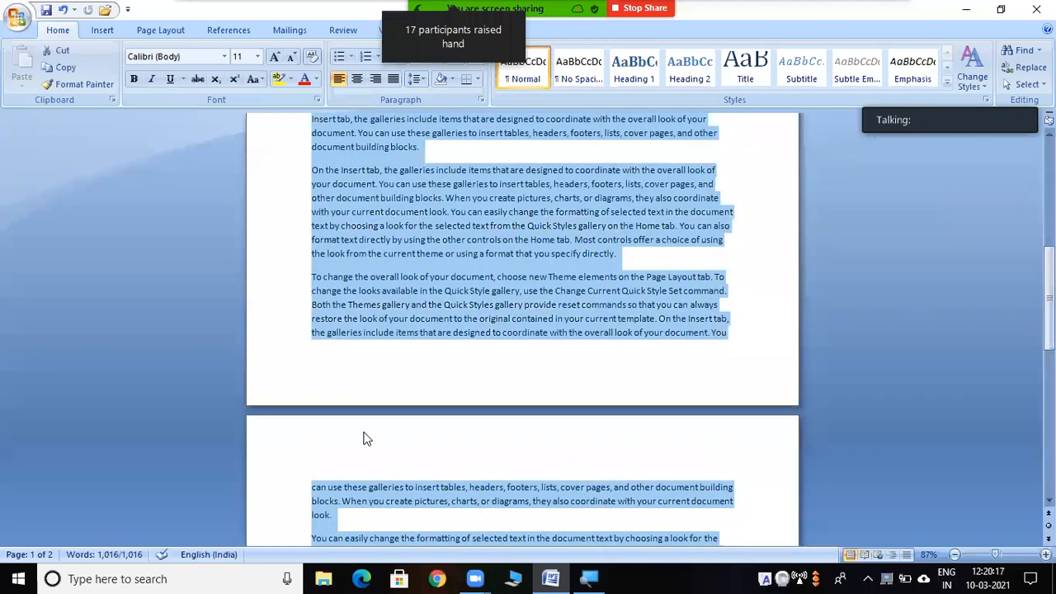
pyautogui.click(365, 432)
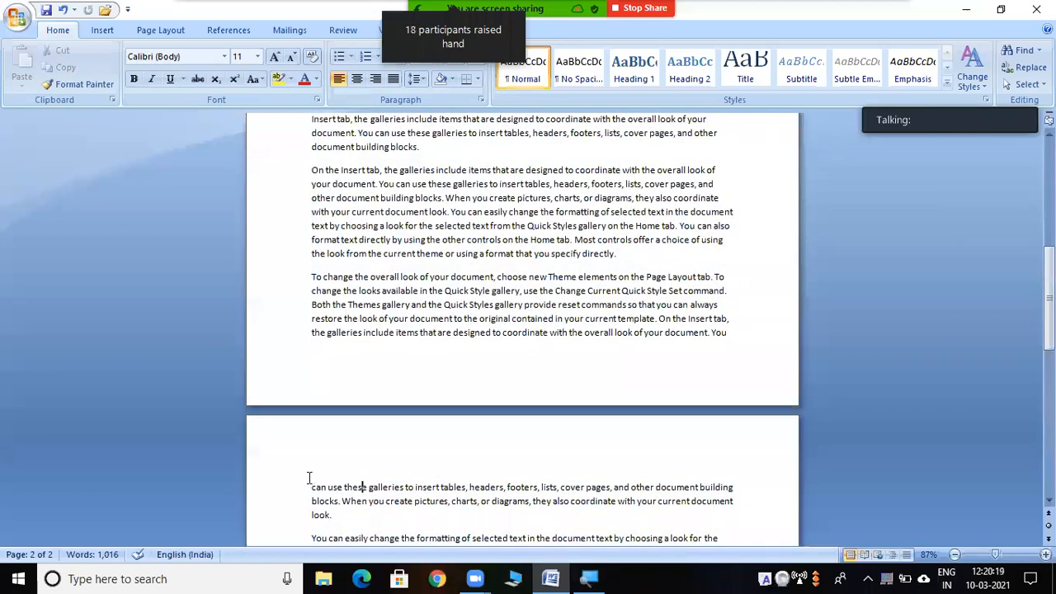
pyautogui.click(311, 278)
pyautogui.moveTo(449, 501); pyautogui.dragTo(608, 388)
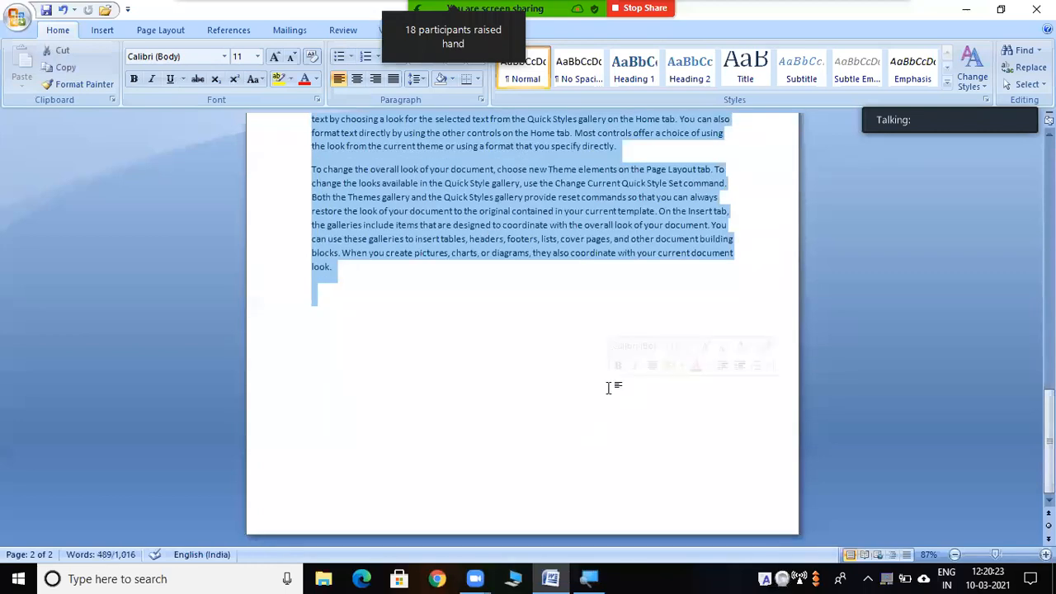
pyautogui.press('Delete')
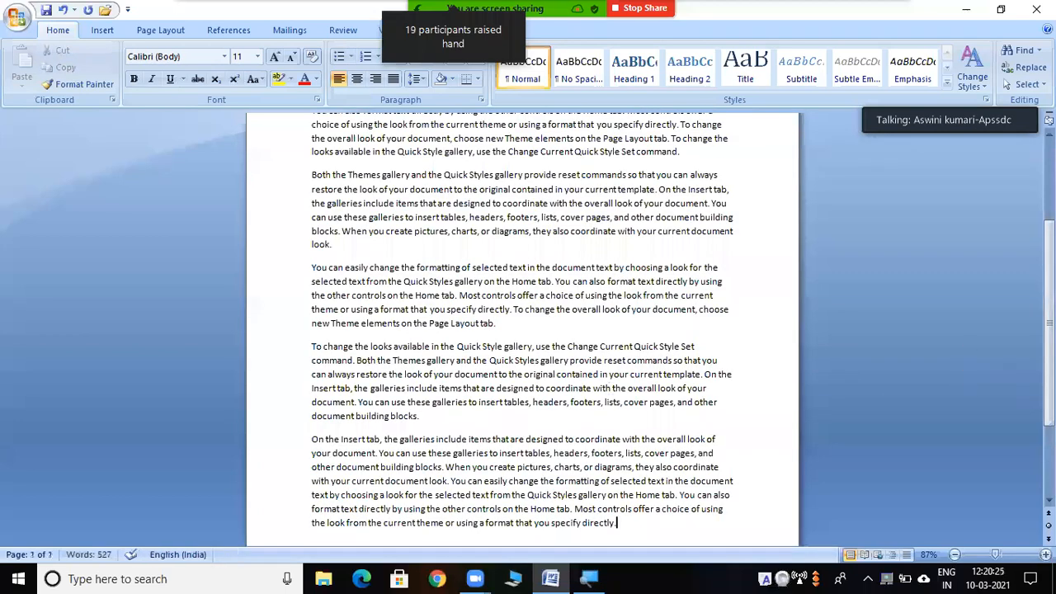
# Preview fonts such as Times New Roman and Algerian on the word Insert in the first paragraph without applying one
pyautogui.moveTo(1050, 323); pyautogui.dragTo(1049, 388)
pyautogui.scroll(10, 414, 329)
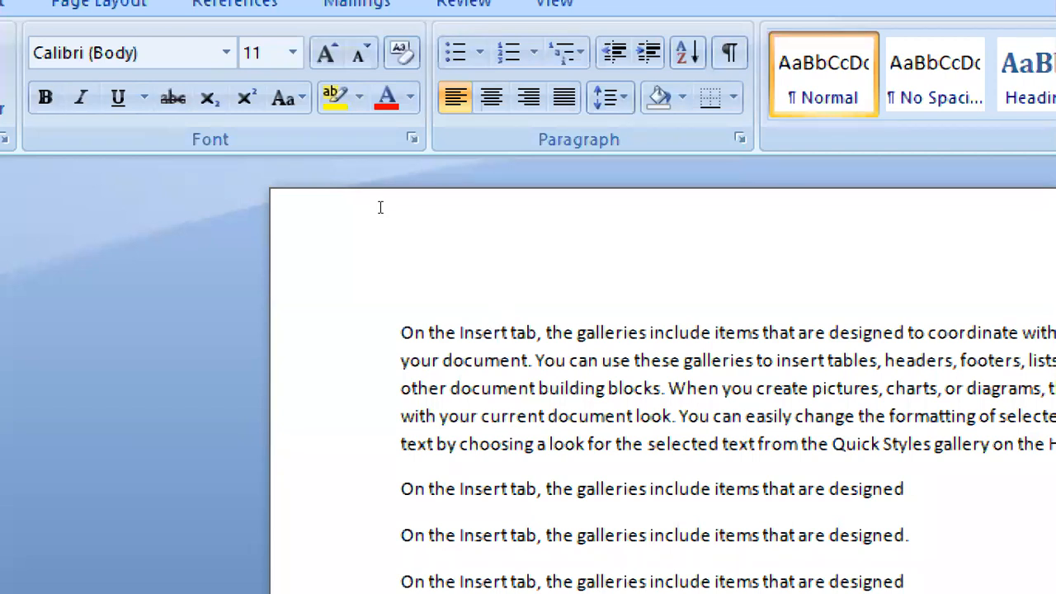
pyautogui.click(225, 57)
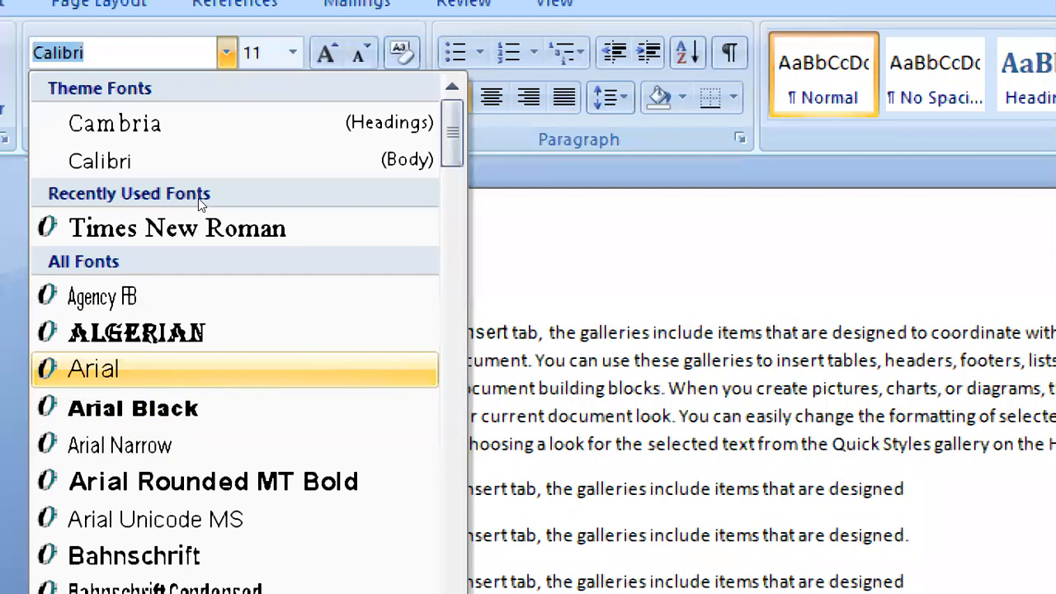
pyautogui.press('Up')
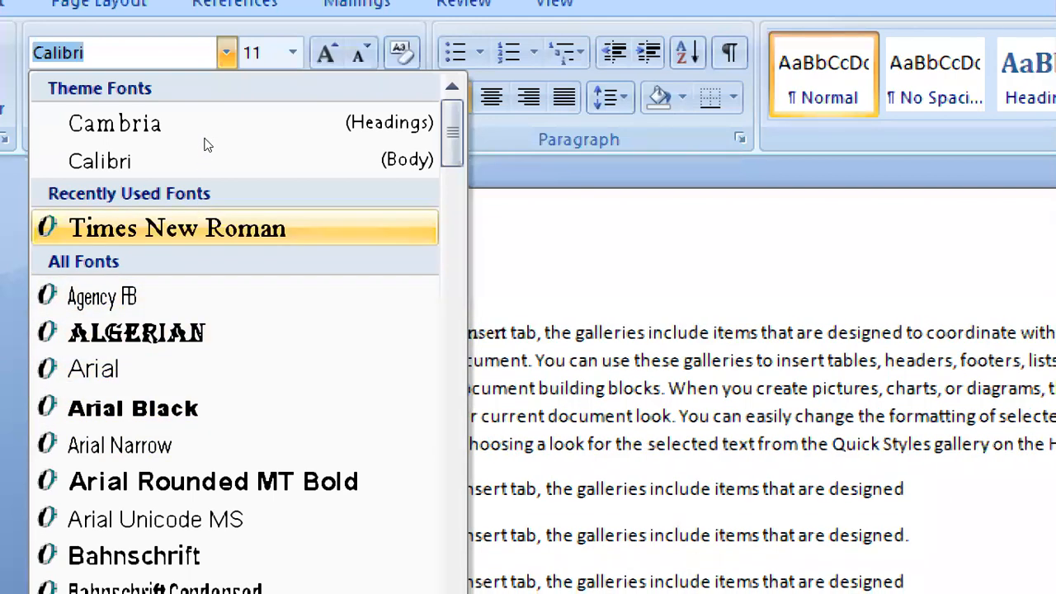
pyautogui.press('Down')
pyautogui.press('Down')
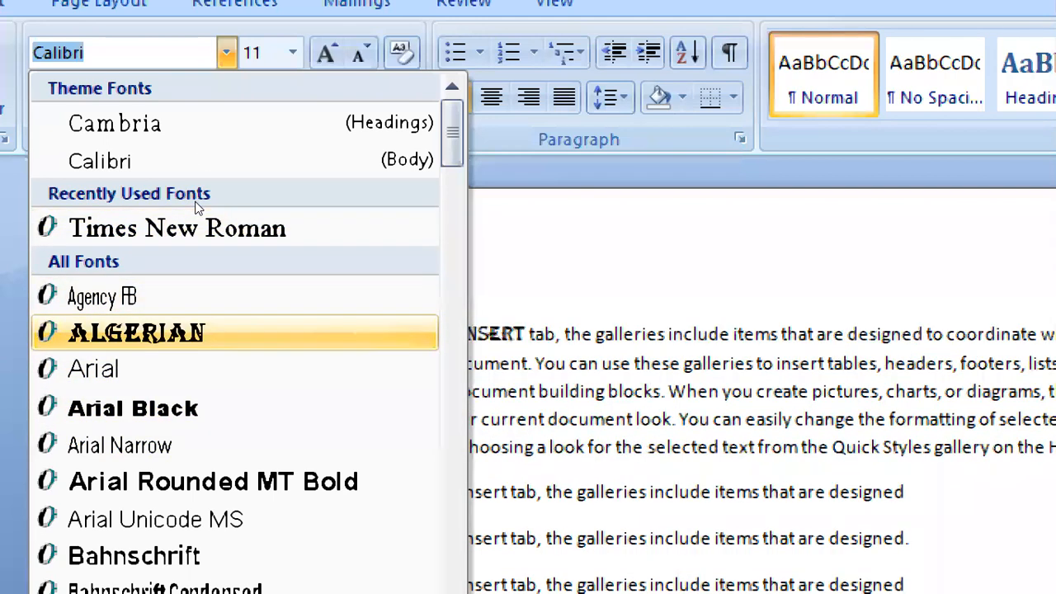
pyautogui.press('Escape')
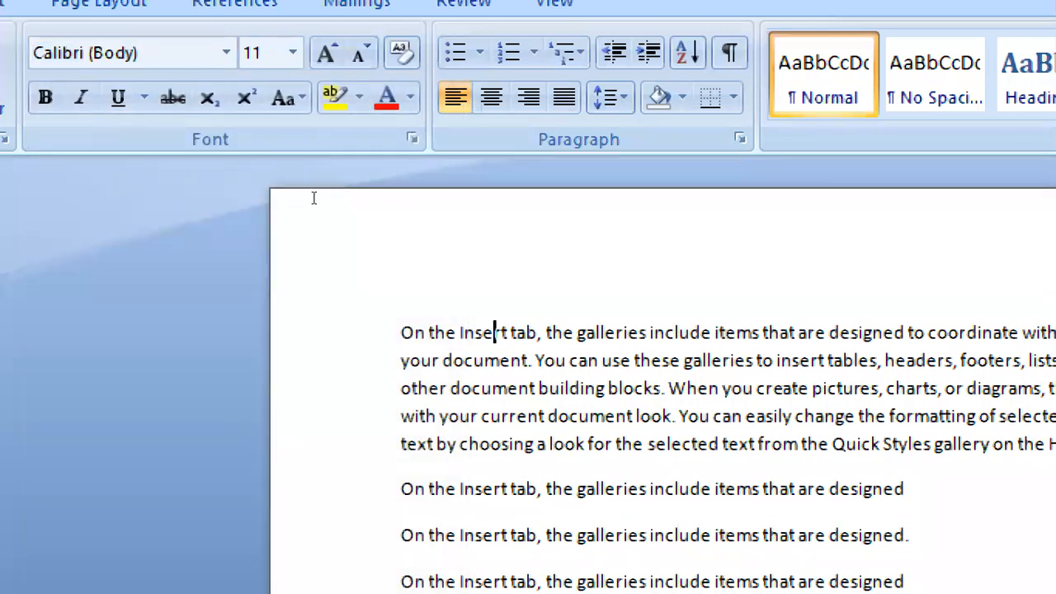
# Apply the Arial Black font to the first paragraph from its start through "Quick Styles gallery"
pyautogui.moveTo(313, 196); pyautogui.dragTo(589, 259)
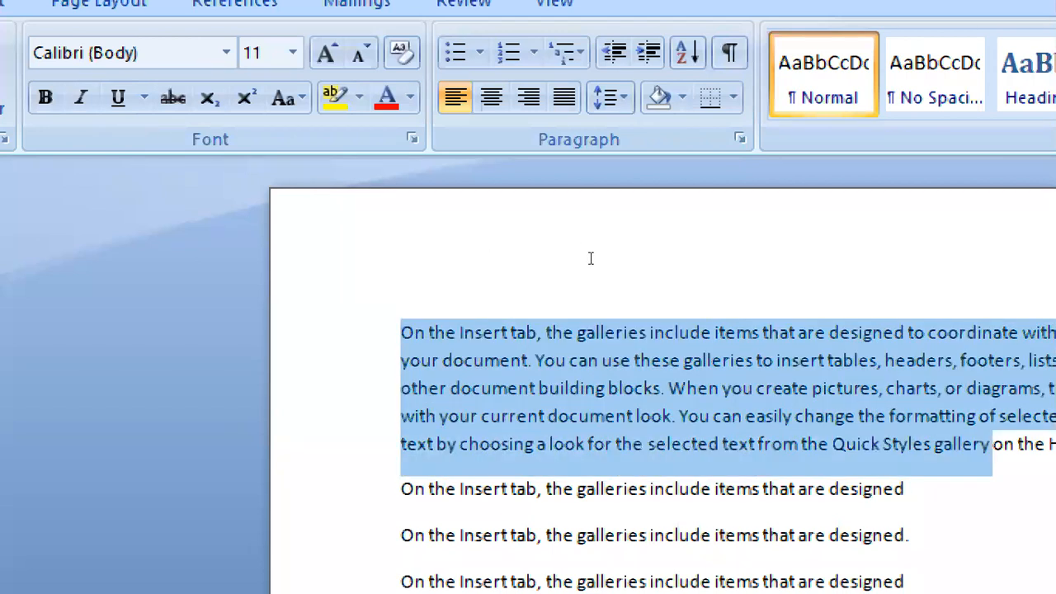
pyautogui.click(221, 56)
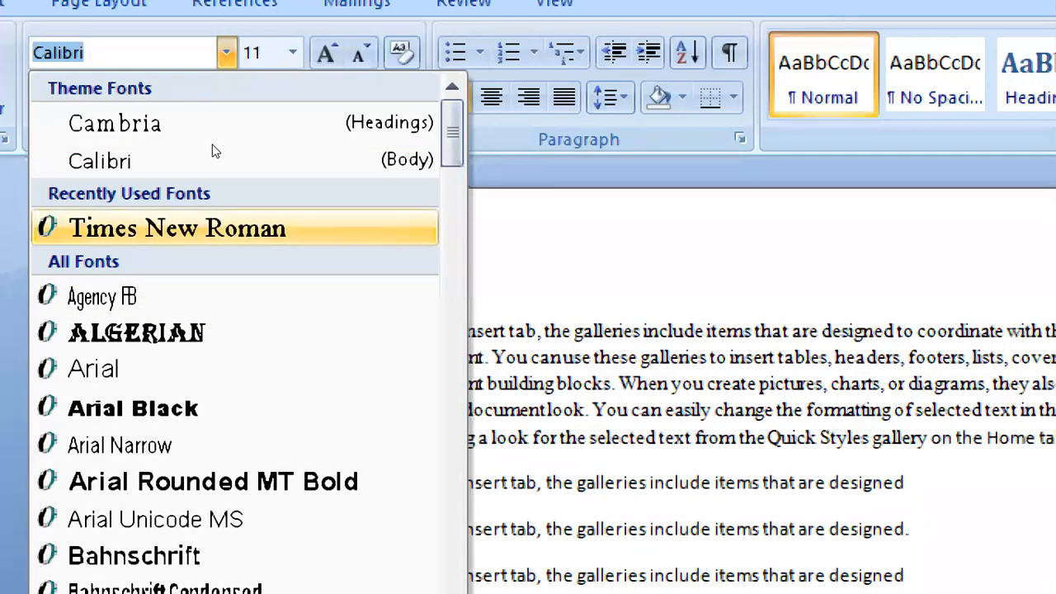
pyautogui.press('Down')
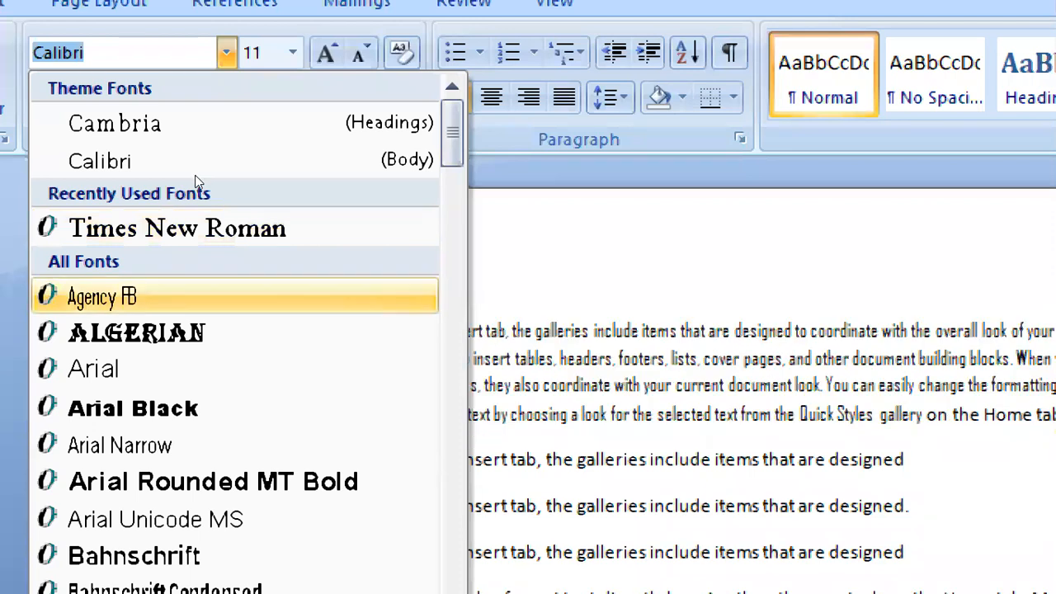
pyautogui.press('Down')
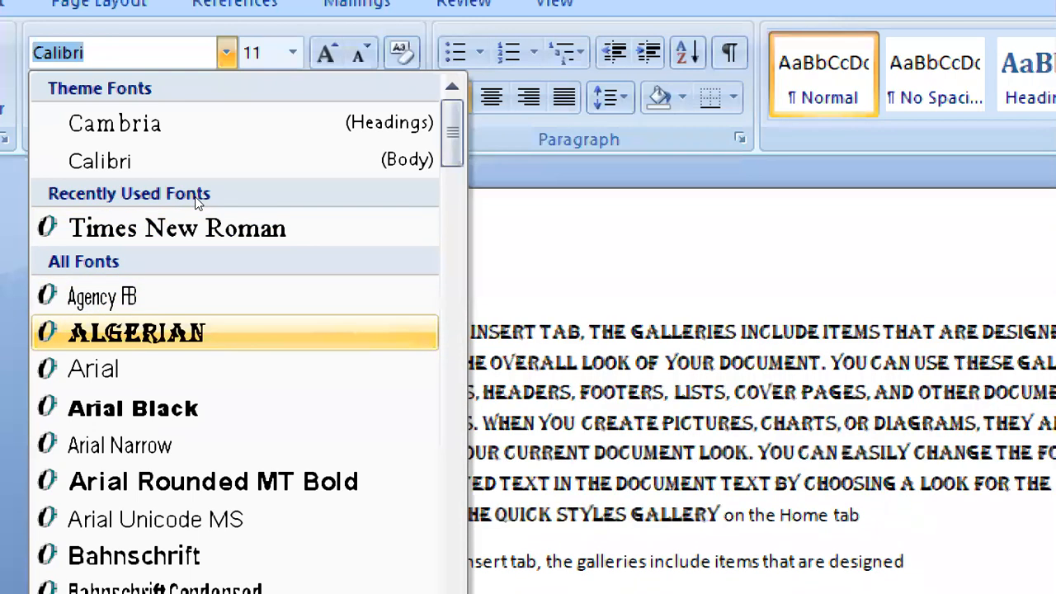
pyautogui.press('Down')
pyautogui.press('Down')
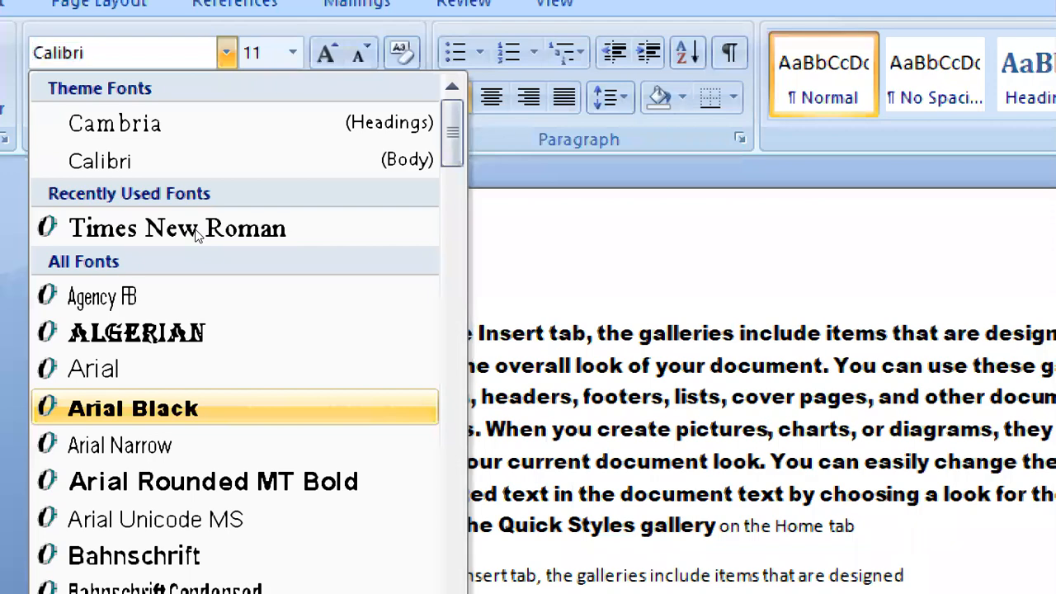
pyautogui.press('Return')
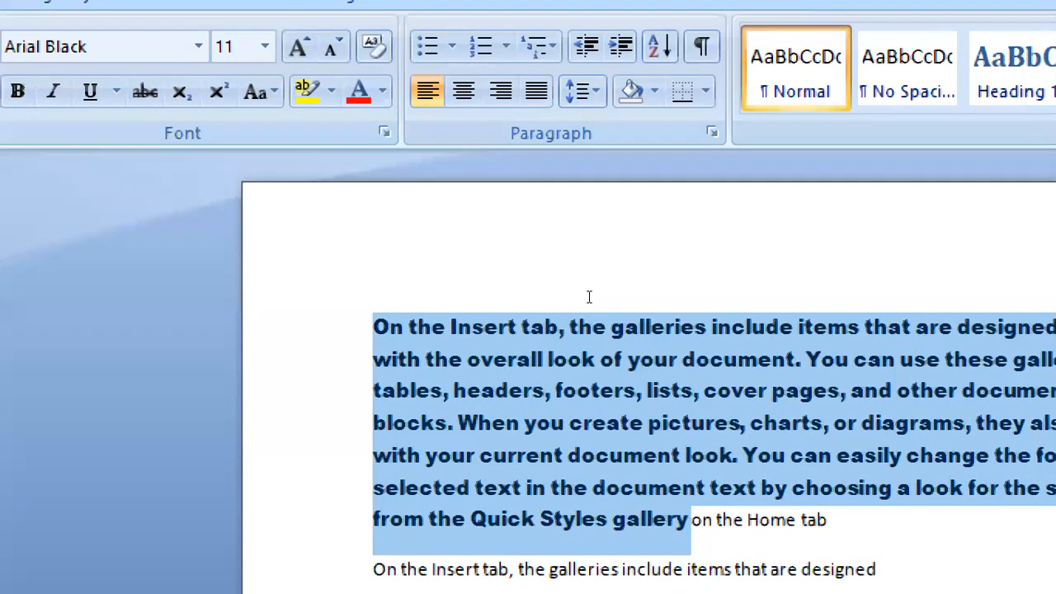
pyautogui.press('End')
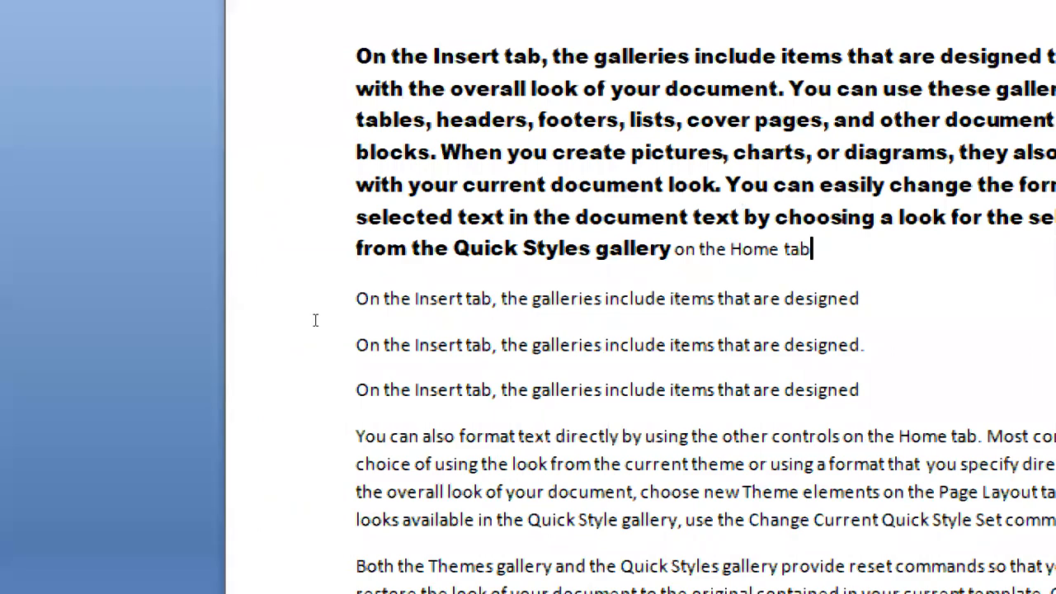
# Apply the Algerian font to the three short "On the Insert tab" lines below the first paragraph
pyautogui.moveTo(356, 298); pyautogui.dragTo(491, 299)
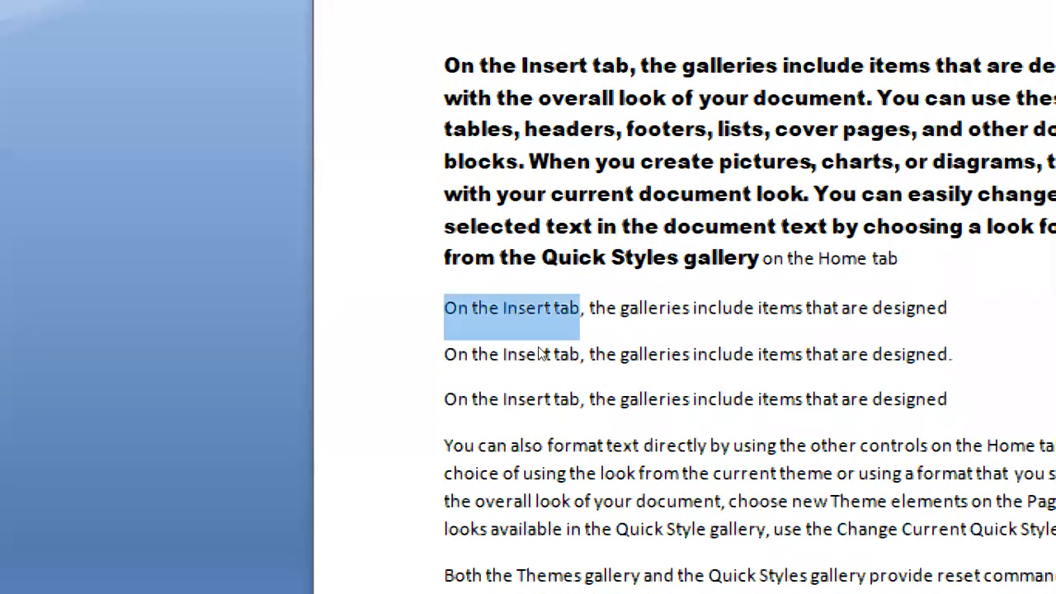
pyautogui.moveTo(540, 353); pyautogui.dragTo(949, 405)
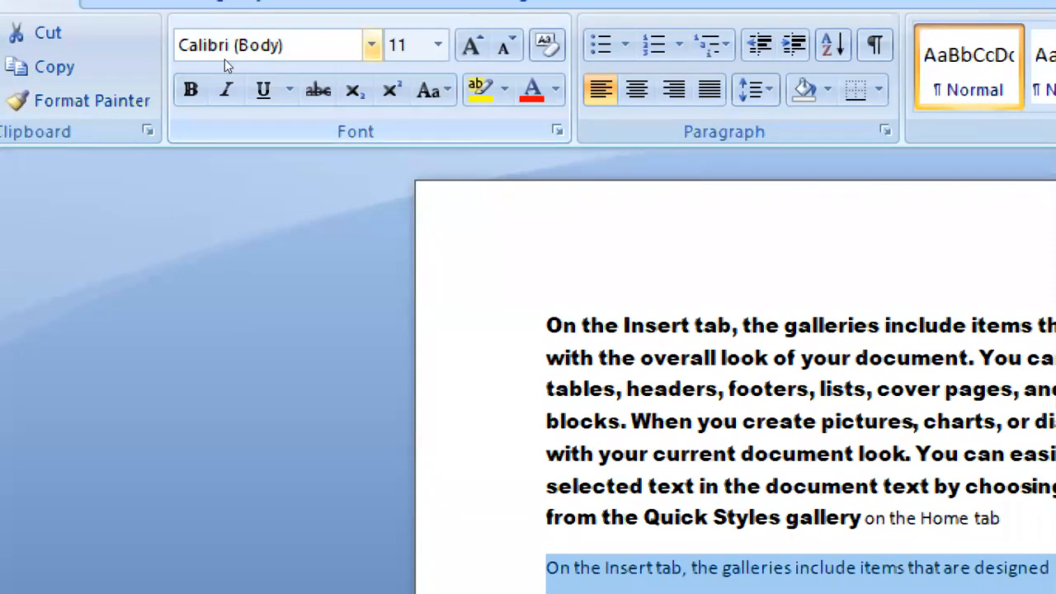
pyautogui.click(223, 55)
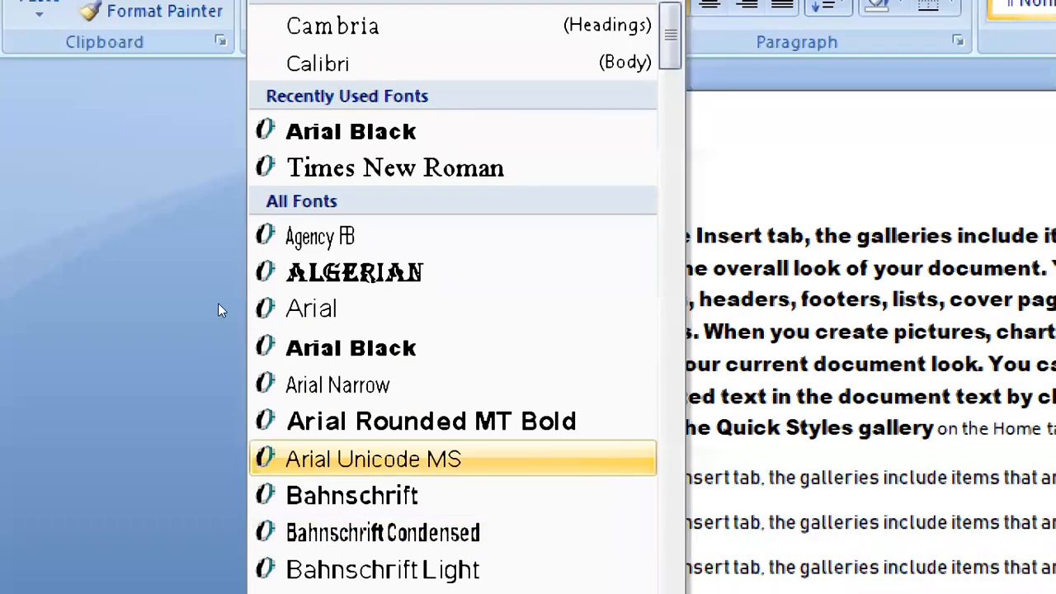
pyautogui.click(201, 219)
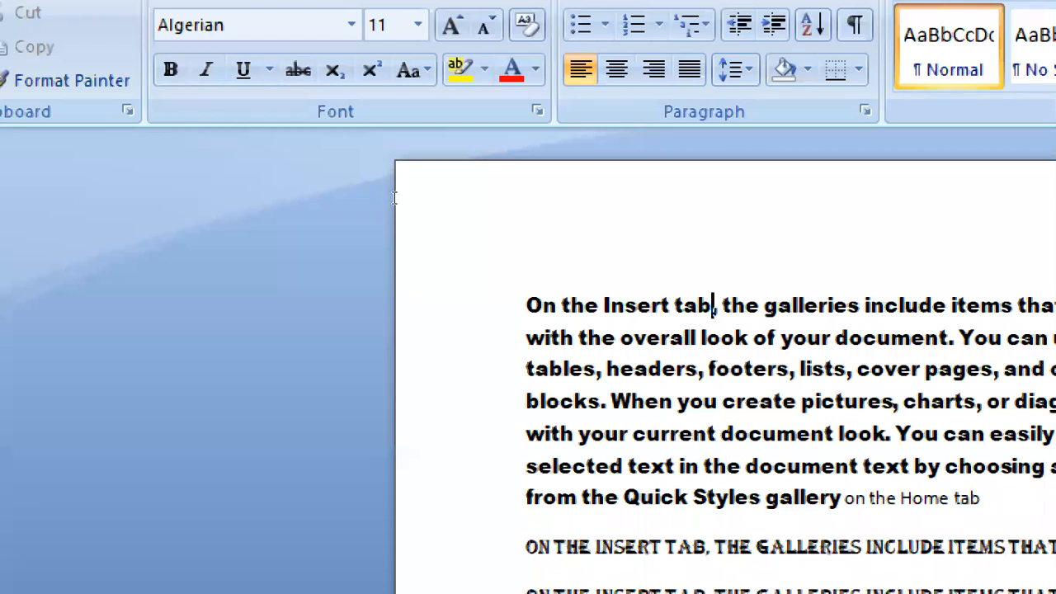
# Set the font size of "On the Insert tab" at the start of the first paragraph to 18
pyautogui.hotkey('ctrl', 'shift', 'Left')
pyautogui.hotkey('ctrl', 'shift', 'Left')
pyautogui.hotkey('ctrl', 'shift', 'Left')
pyautogui.hotkey('ctrl', 'shift', 'Left')
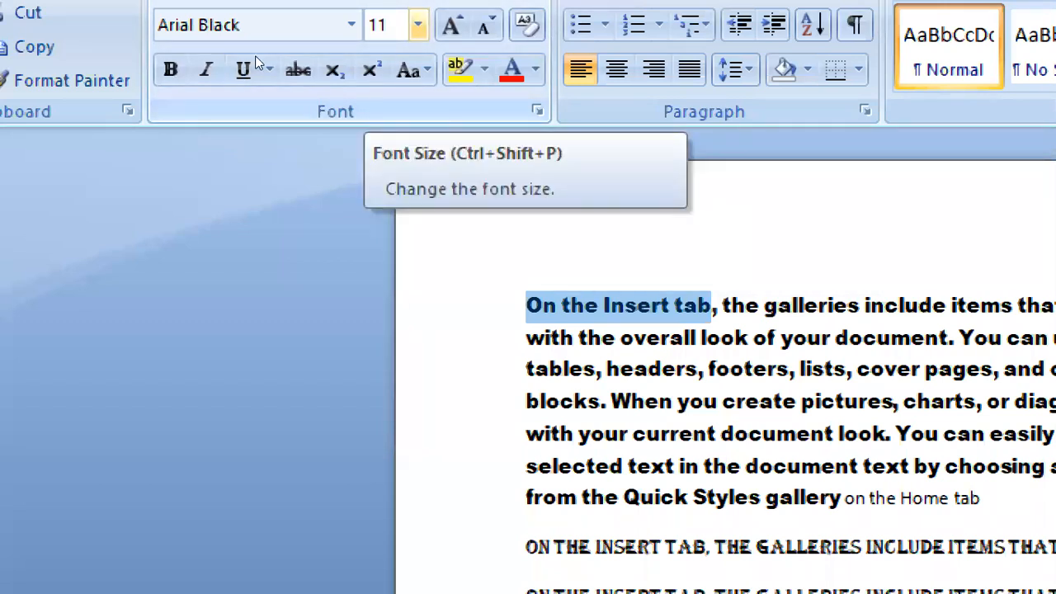
pyautogui.hotkey('ctrl', 'shift', 'p')
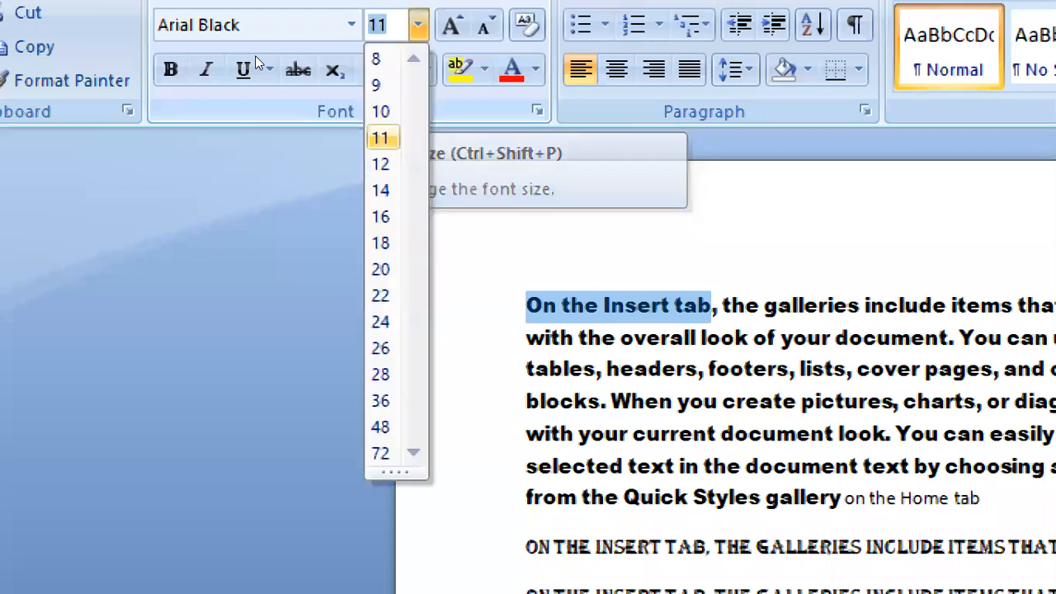
pyautogui.press('Down')
pyautogui.press('Down')
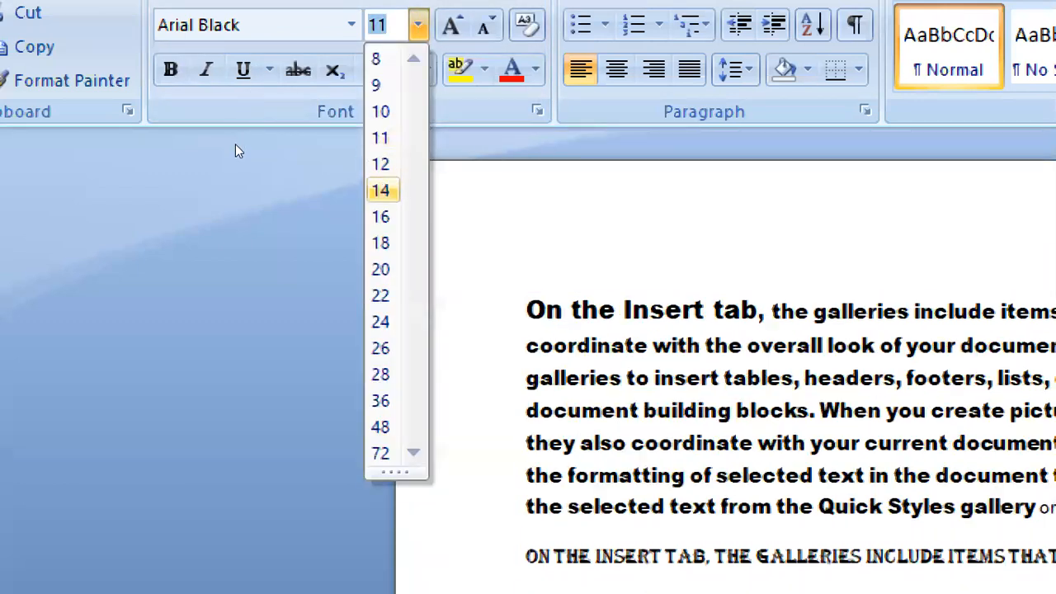
pyautogui.press('Down')
pyautogui.press('Down')
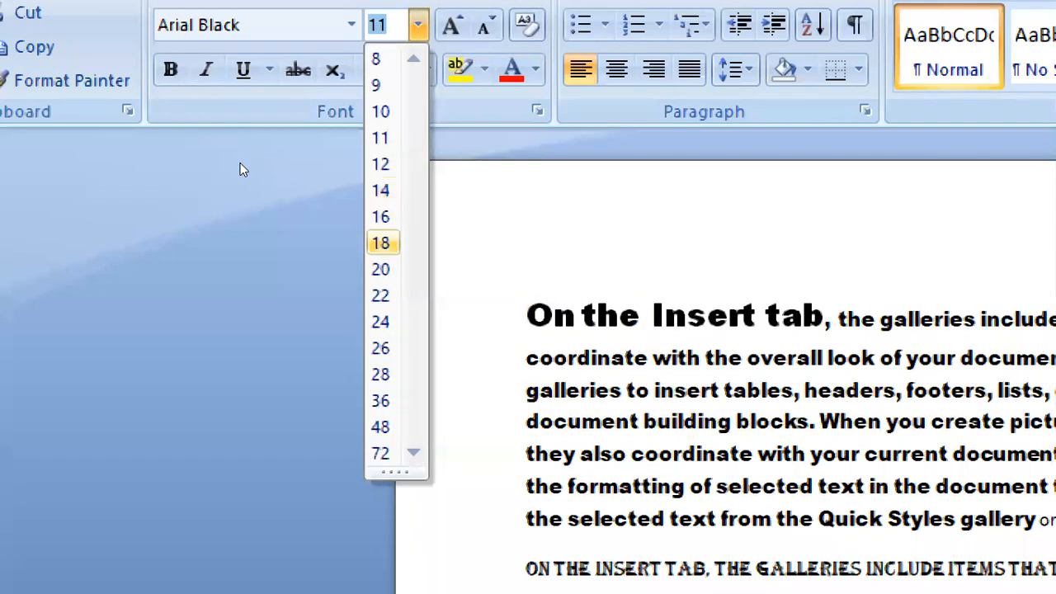
pyautogui.press('Return')
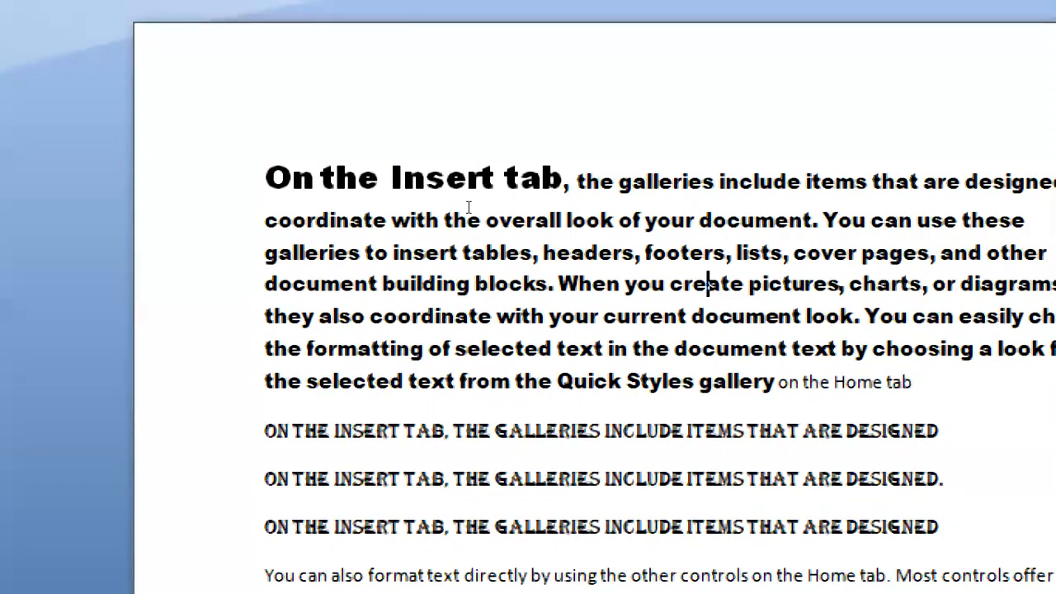
# Split the first paragraph after "On the Insert tab," and view the available font sizes without choosing one
pyautogui.click(603, 221)
pyautogui.press('Return')
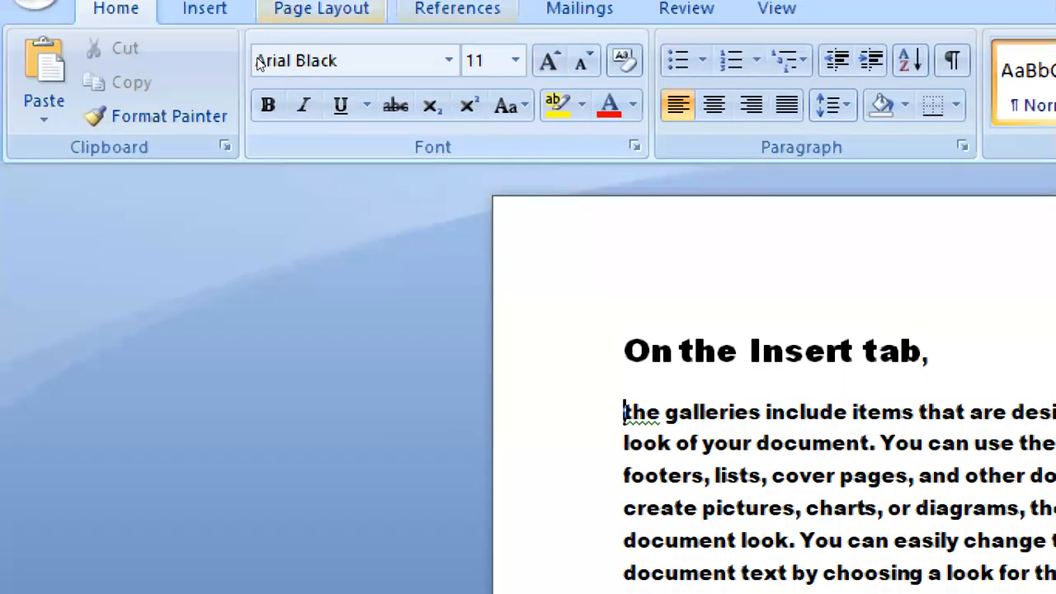
pyautogui.click(516, 61)
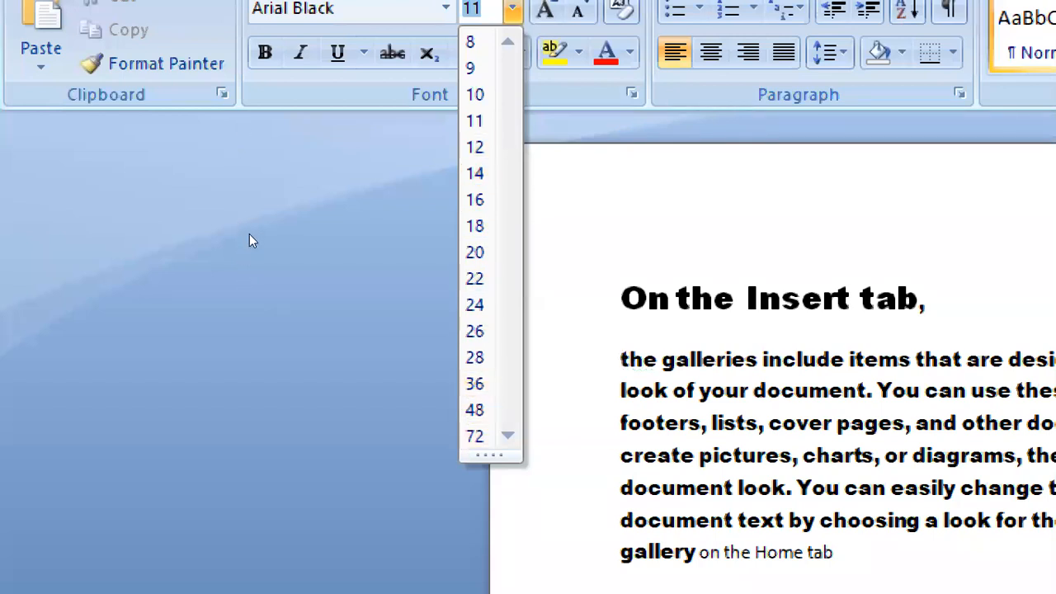
pyautogui.click(283, 170)
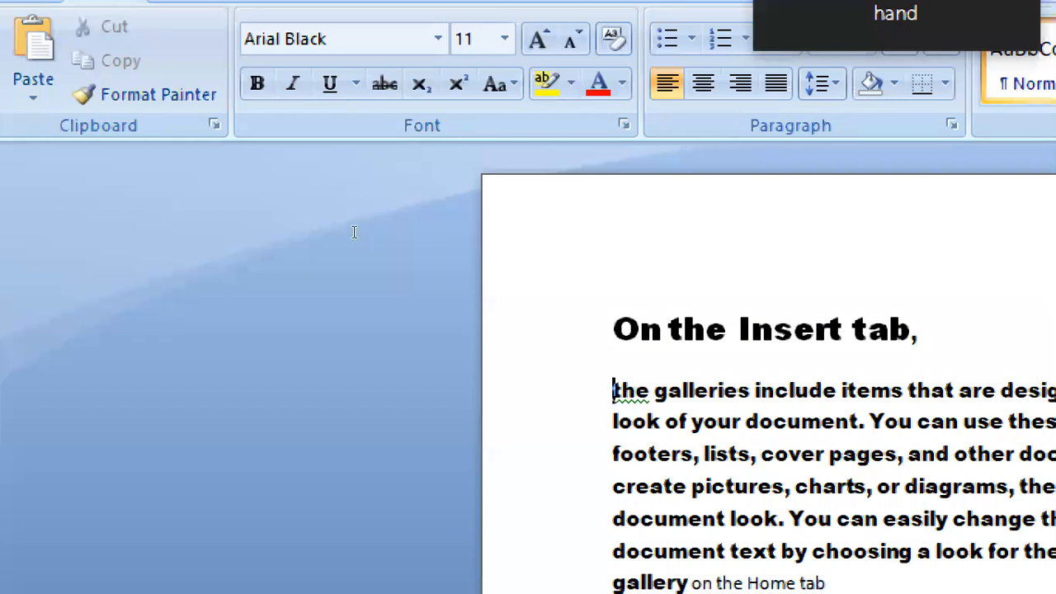
# Enlarge the word "galleries" in the paragraph below the heading stepwise to size 28 with Grow Font
pyautogui.moveTo(752, 391); pyautogui.dragTo(654, 391)
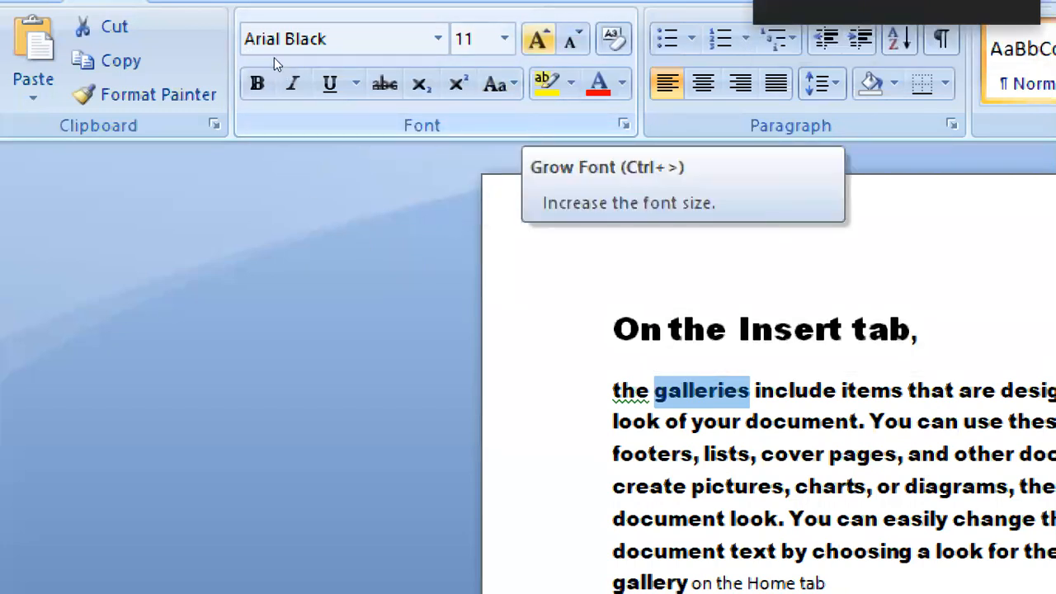
pyautogui.hotkey('ctrl', 'shift', '.')
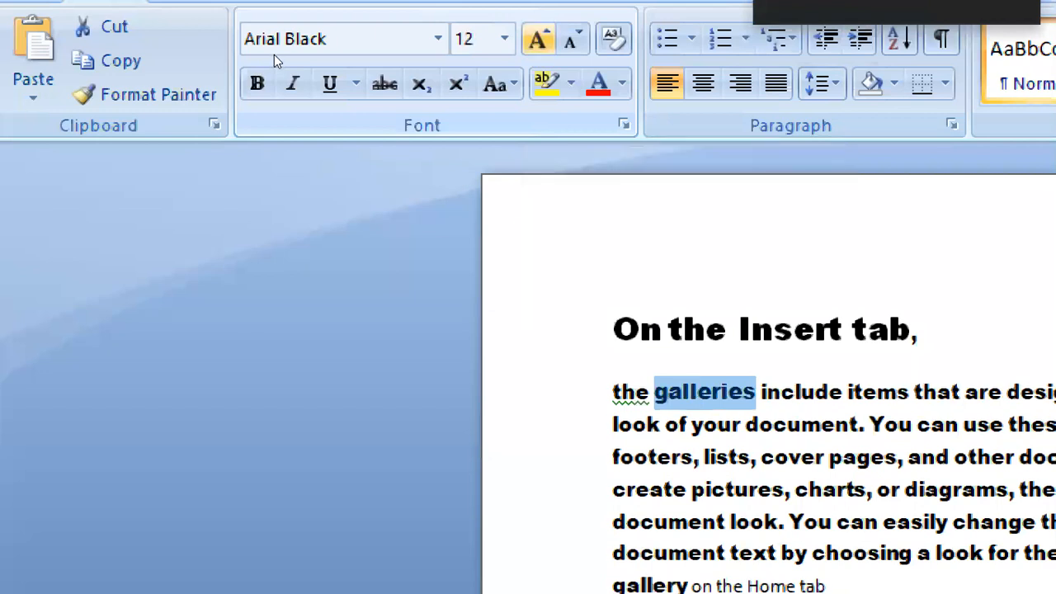
pyautogui.hotkey('ctrl', 'shift', '.')
pyautogui.hotkey('ctrl', 'shift', '.')
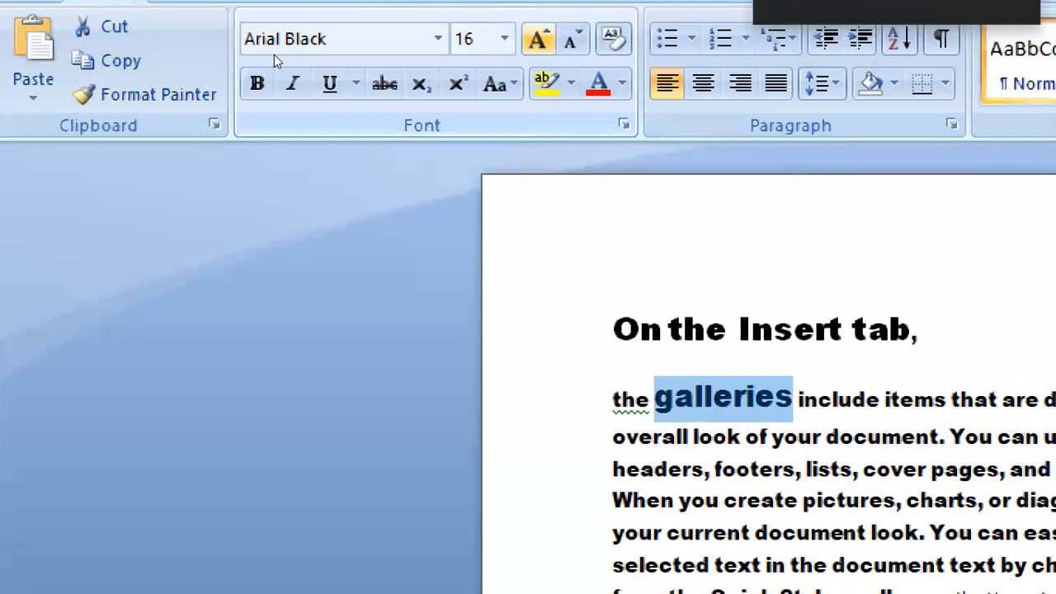
pyautogui.hotkey('ctrl', 'shift', '.')
pyautogui.hotkey('ctrl', 'shift', '.')
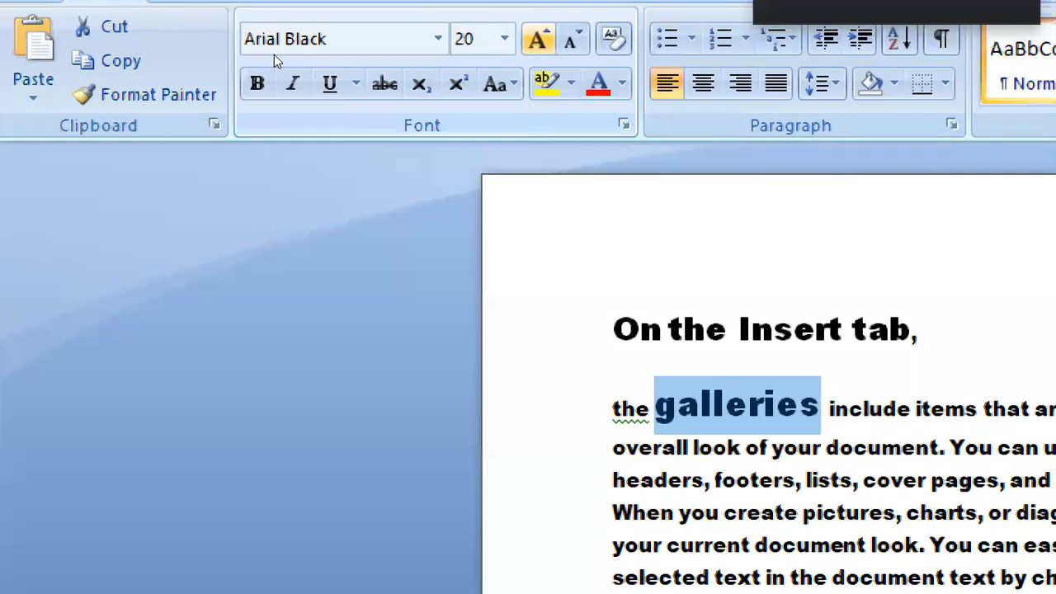
pyautogui.hotkey('ctrl', 'shift', '.')
pyautogui.hotkey('ctrl', 'shift', '.')
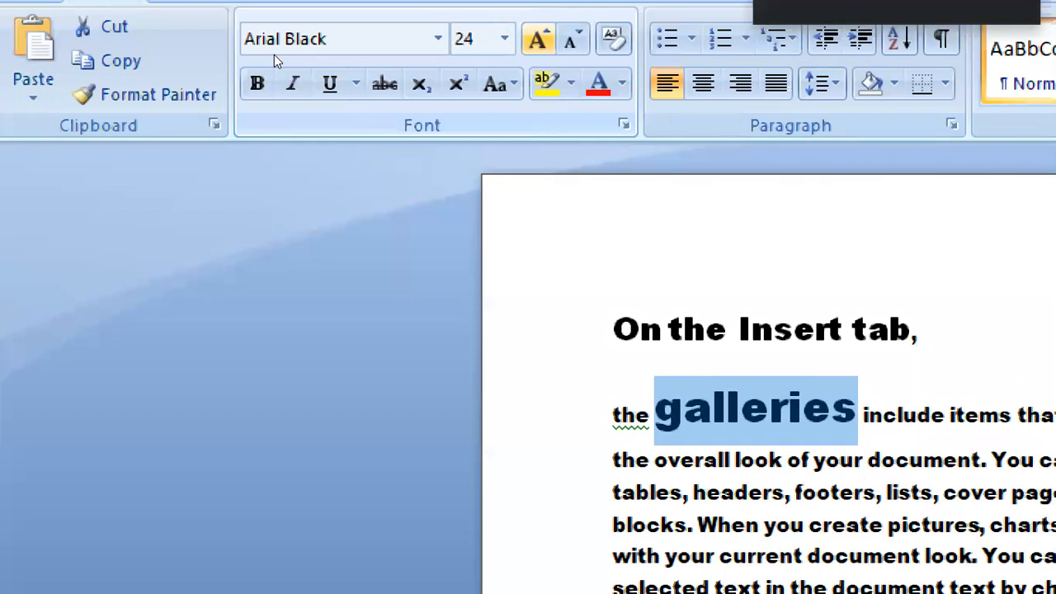
pyautogui.hotkey('ctrl', 'shift', '.')
pyautogui.hotkey('ctrl', 'shift', '.')
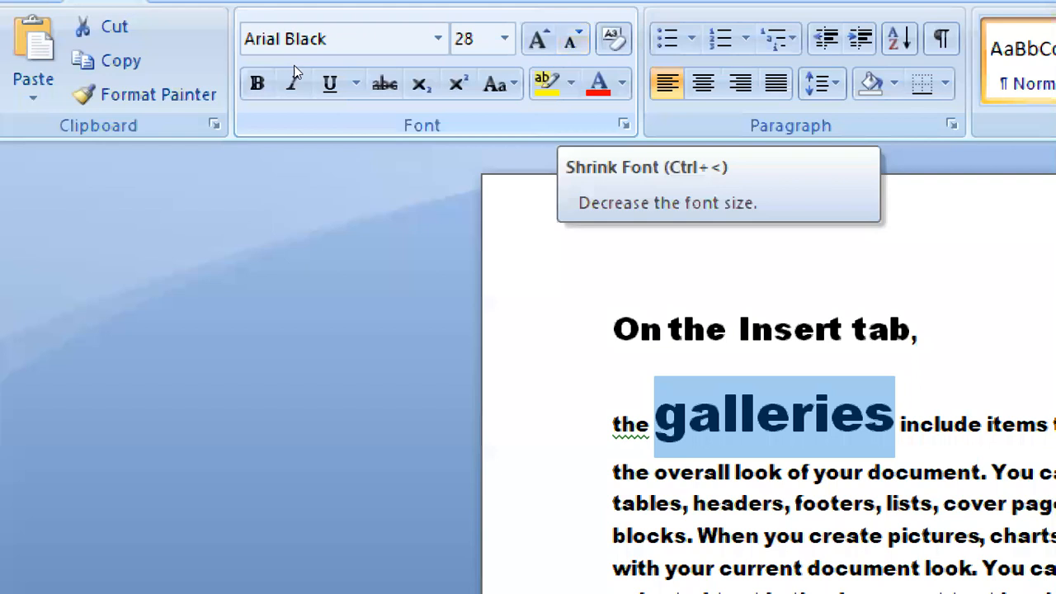
# Shrink the word "galleries" stepwise to size 6 with Shrink Font, and grow it back to size 9
pyautogui.press('ctrl+shift+less')
pyautogui.press('ctrl+shift+less')
pyautogui.press('ctrl+shift+less')
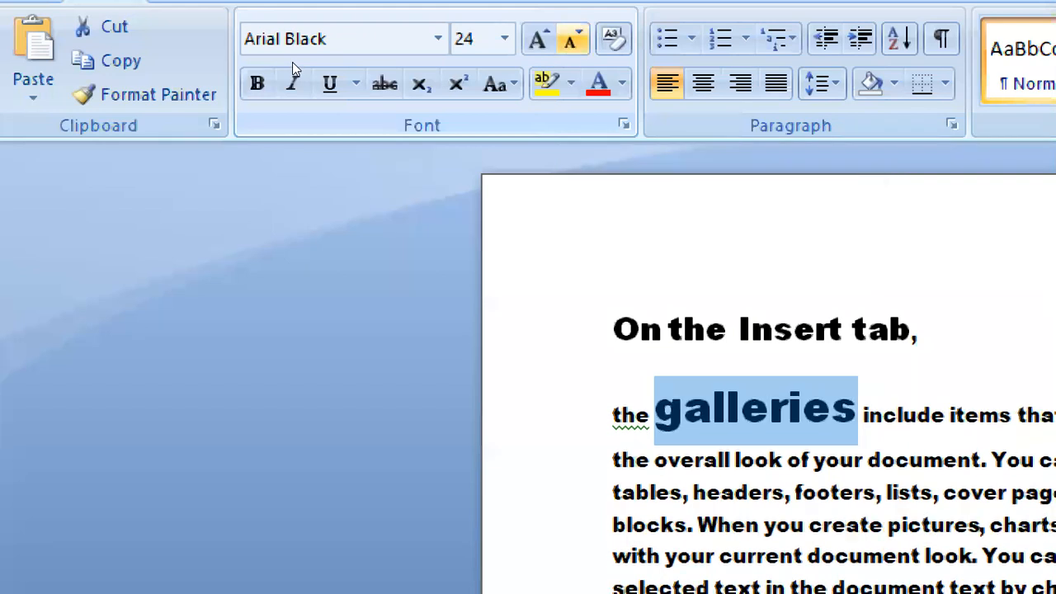
pyautogui.press('ctrl+shift+less')
pyautogui.press('ctrl+shift+less')
pyautogui.press('ctrl+shift+less')
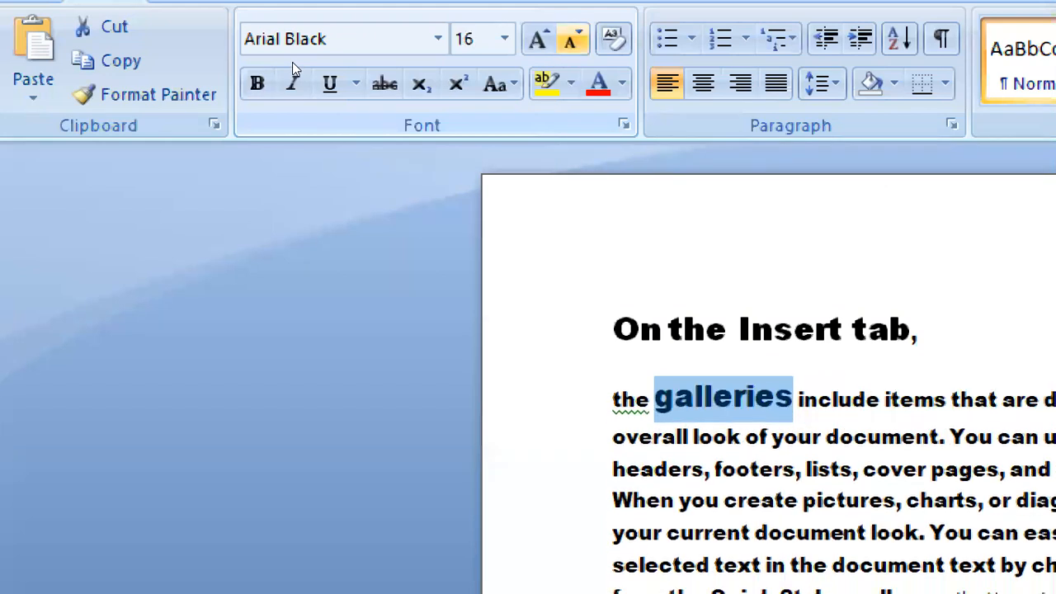
pyautogui.press('ctrl+shift+less')
pyautogui.press('ctrl+shift+less')
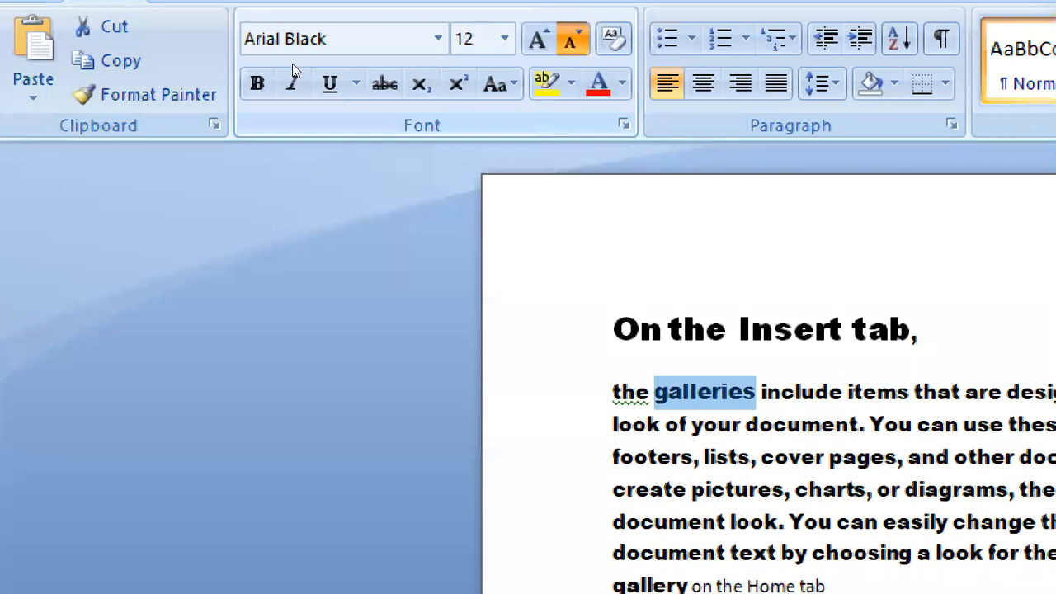
pyautogui.press('ctrl+shift+less')
pyautogui.press('ctrl+shift+less')
pyautogui.press('ctrl+shift+less')
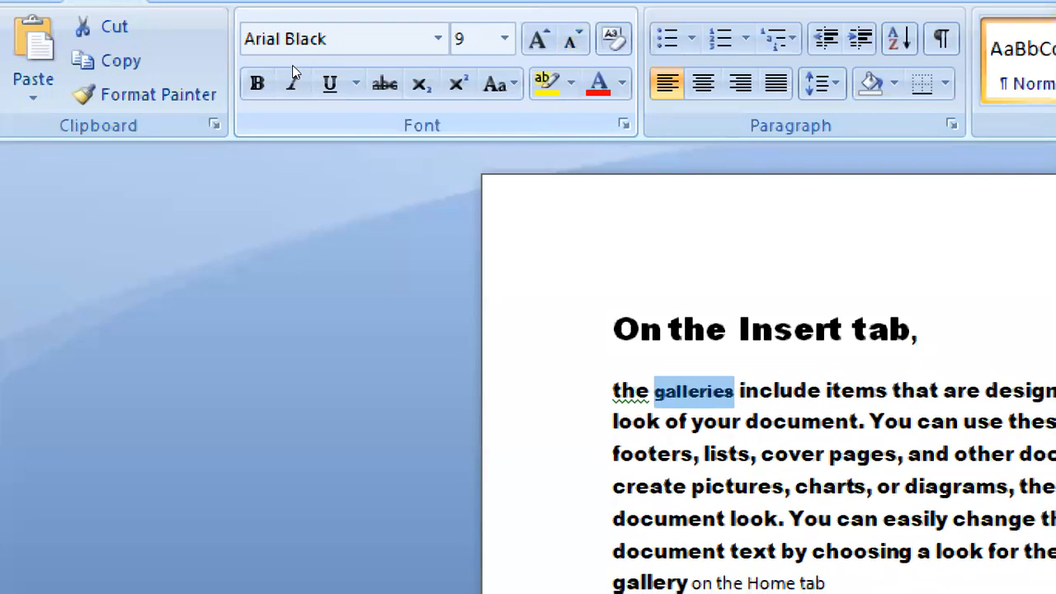
pyautogui.press('ctrl+shift+less')
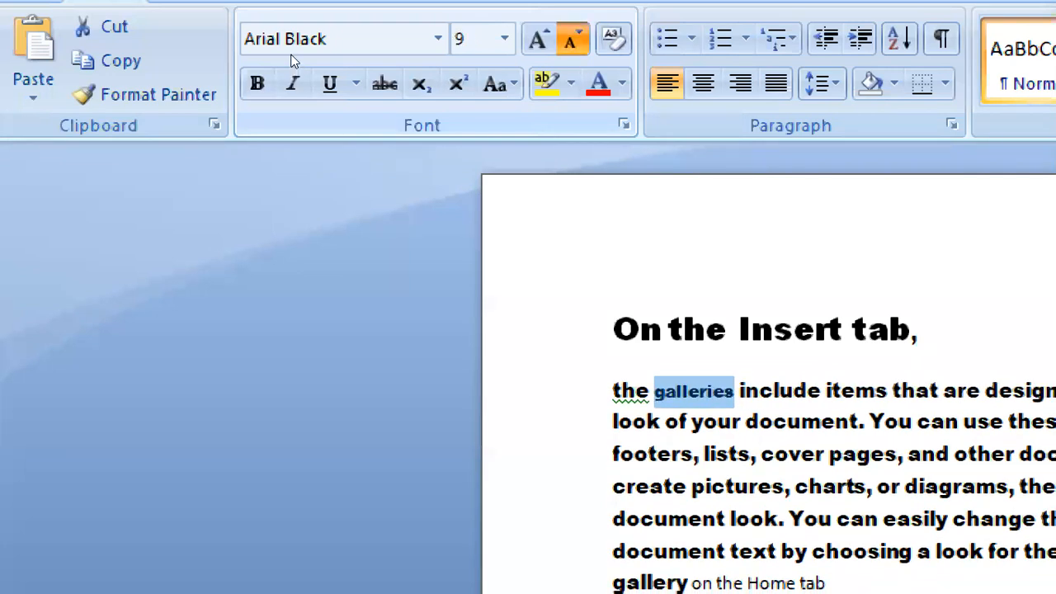
pyautogui.press('ctrl+shift+less')
pyautogui.press('ctrl+shift+less')
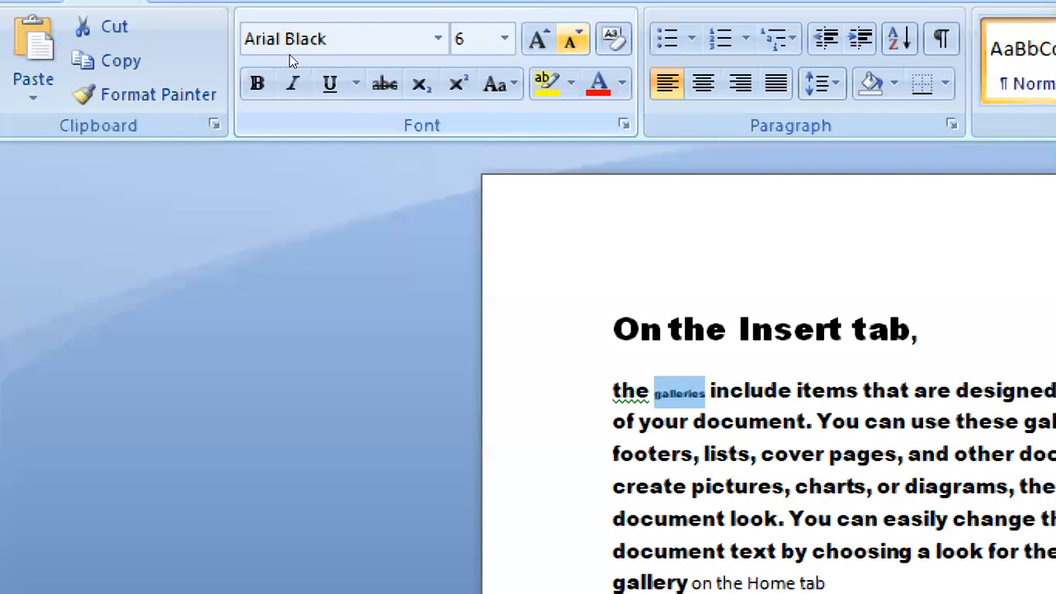
pyautogui.hotkey('ctrl', 'shift', '>')
pyautogui.hotkey('ctrl', 'shift', '>')
pyautogui.hotkey('ctrl', 'shift', '>')
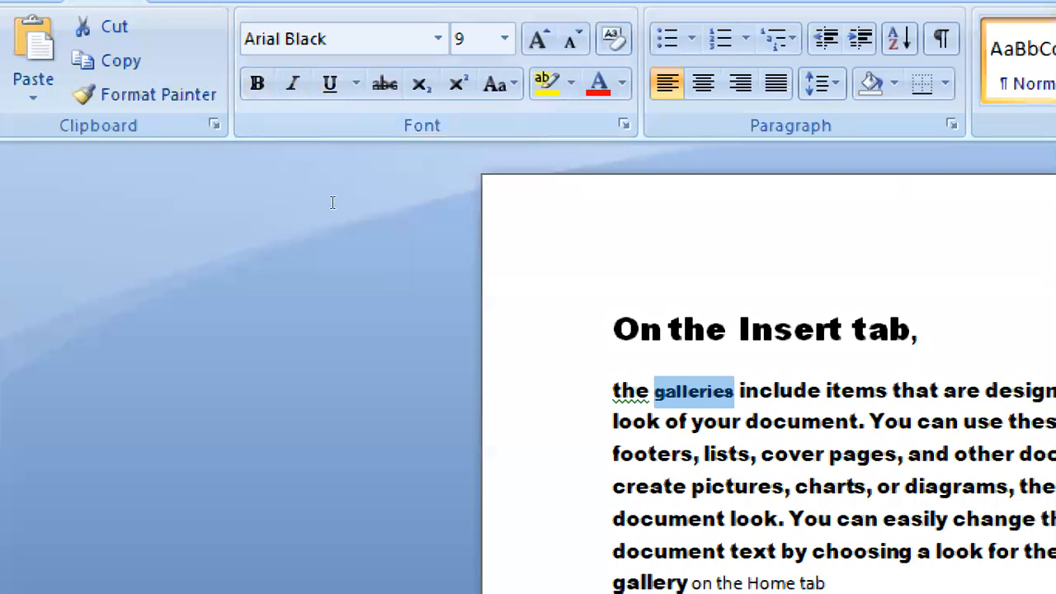
# Make the heading text "On the Insert tab" bold
pyautogui.click(393, 215)
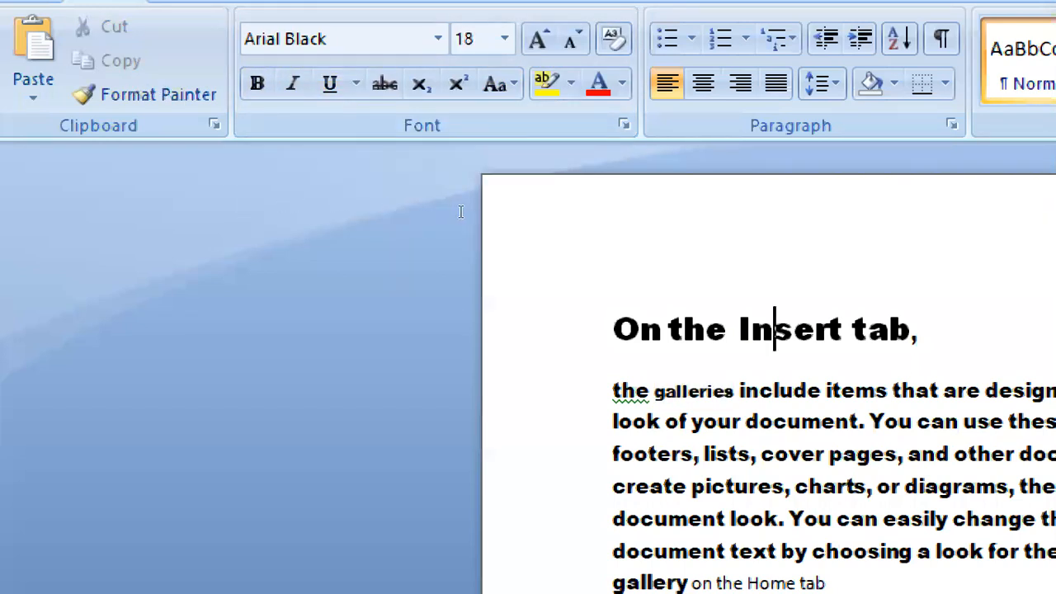
pyautogui.moveTo(461, 202); pyautogui.dragTo(295, 205)
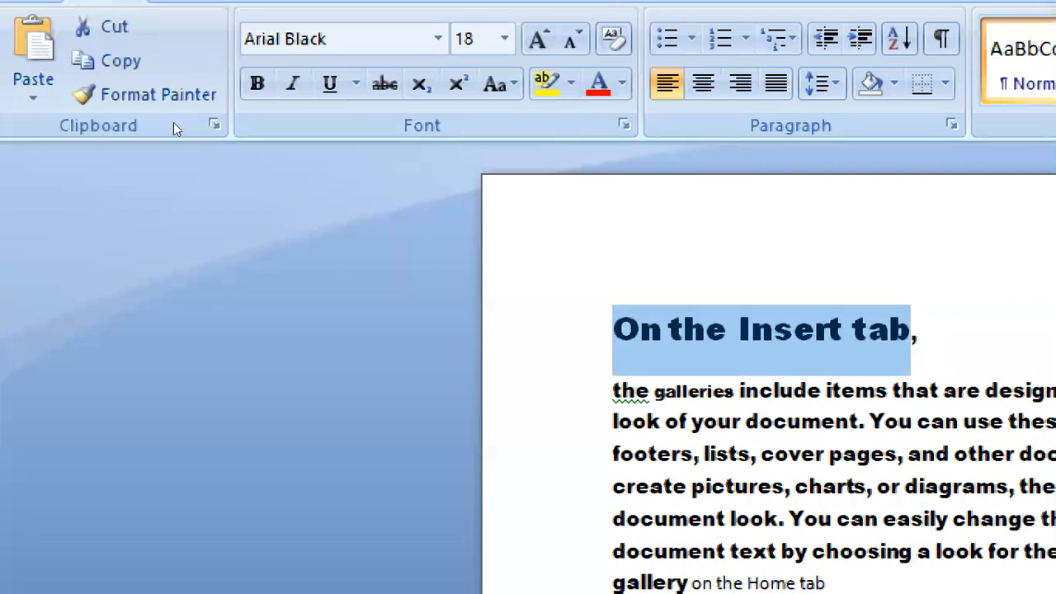
pyautogui.hotkey('ctrl', 'b')
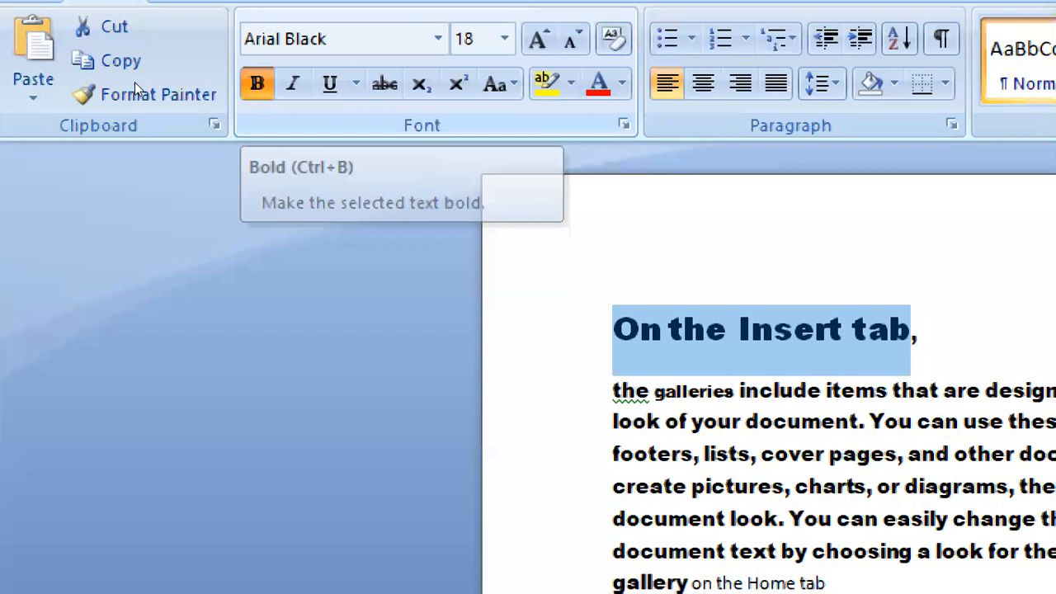
# Make the words "You can also format text" bold at the start of the paragraph below the decorative-font lines
pyautogui.click(438, 167)
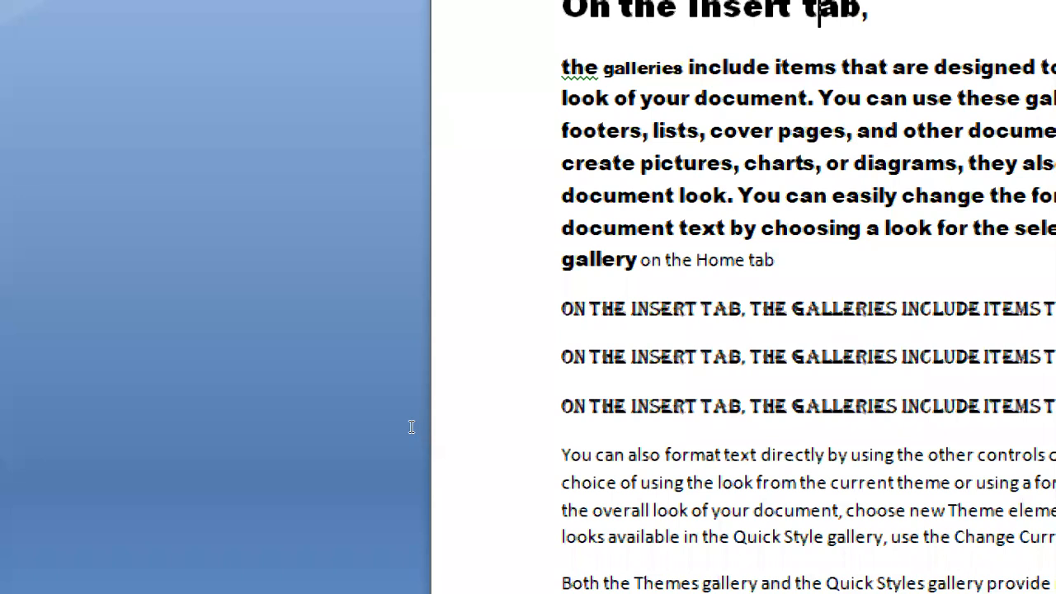
pyautogui.moveTo(758, 455); pyautogui.dragTo(575, 454)
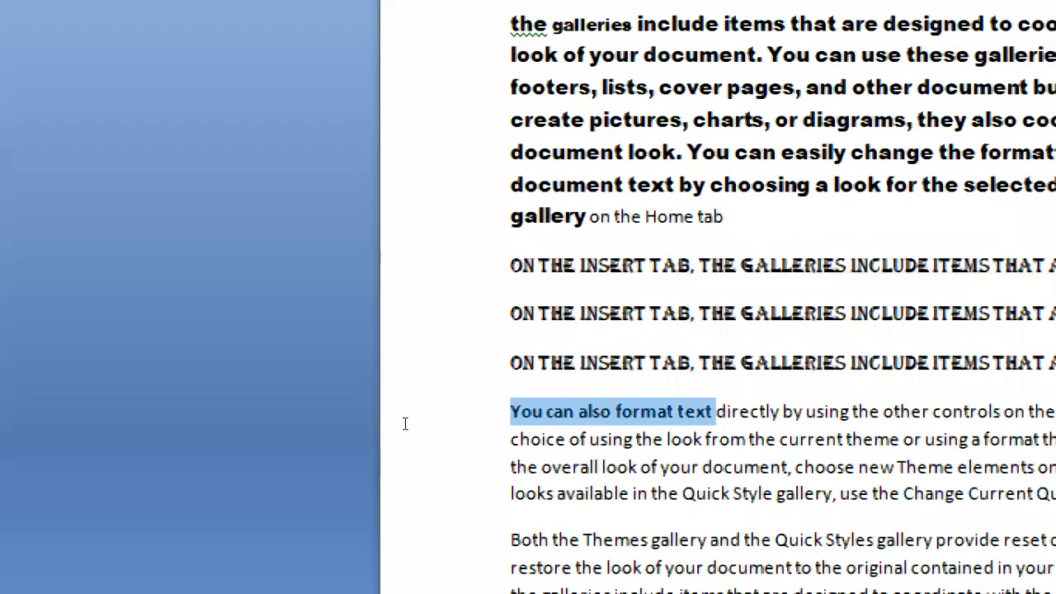
pyautogui.click(771, 531)
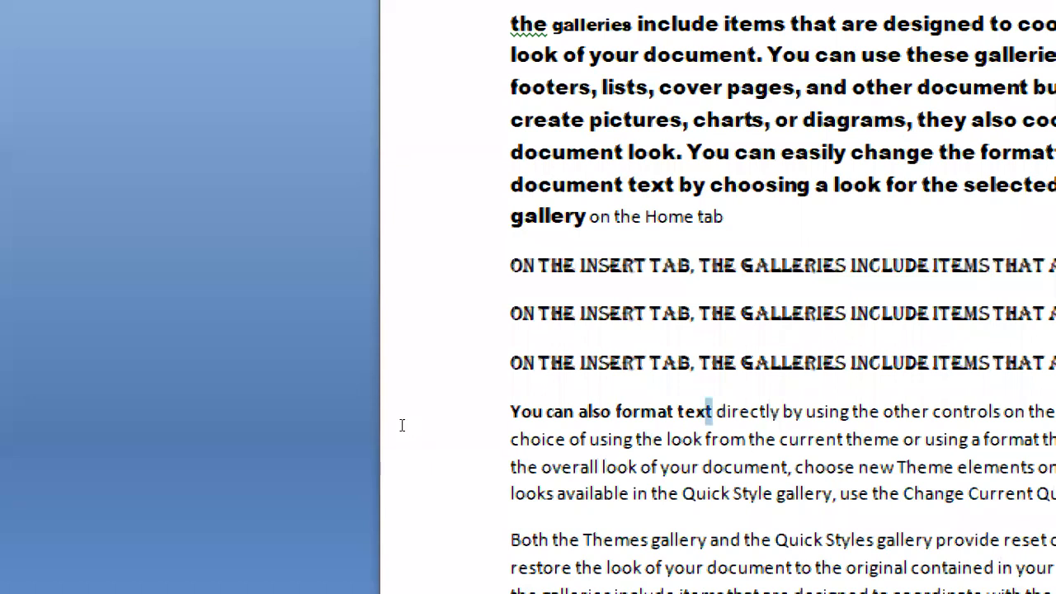
# Italicize the bold words "You can also format text"
pyautogui.hotkey('ctrl', 'shift', 'Left')
pyautogui.hotkey('ctrl', 'shift', 'Left')
pyautogui.hotkey('ctrl', 'shift', 'Left')
pyautogui.hotkey('ctrl', 'shift', 'Left')
pyautogui.hotkey('ctrl', 'shift', 'Left')
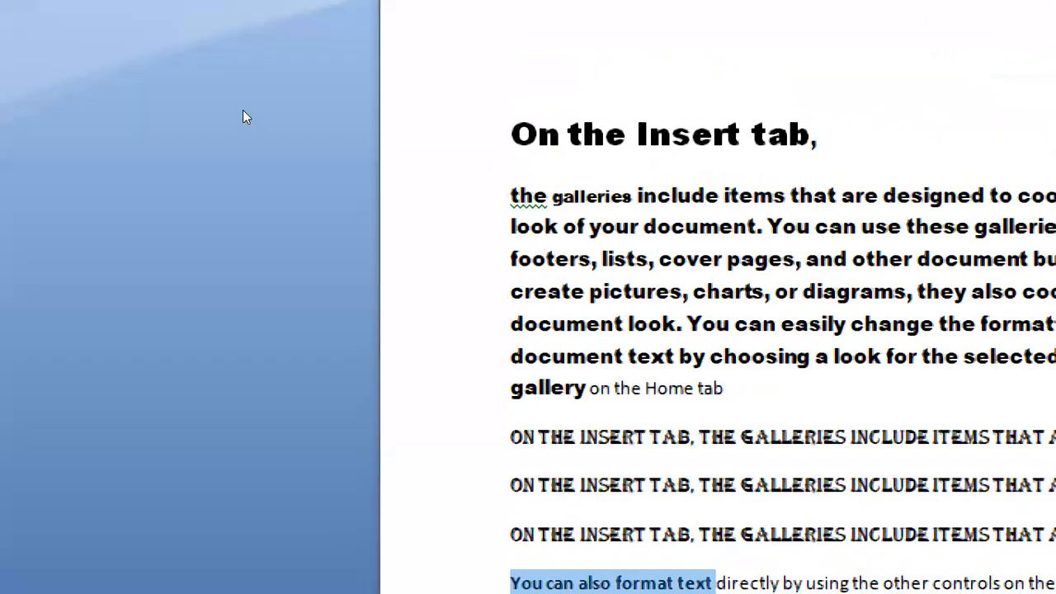
pyautogui.hotkey('ctrl', 'i')
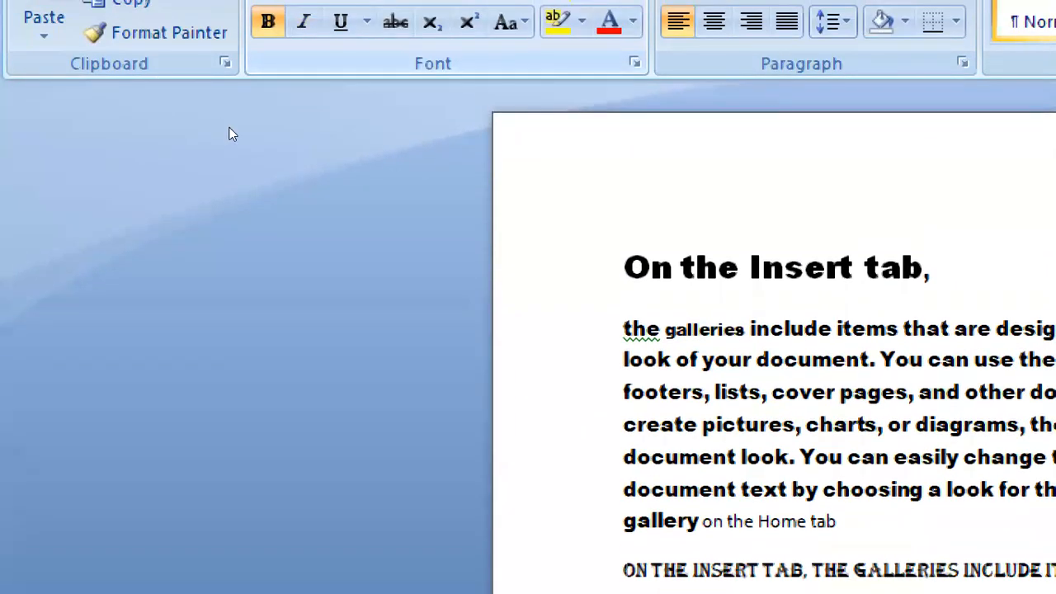
pyautogui.hotkey('ctrl', 'i')
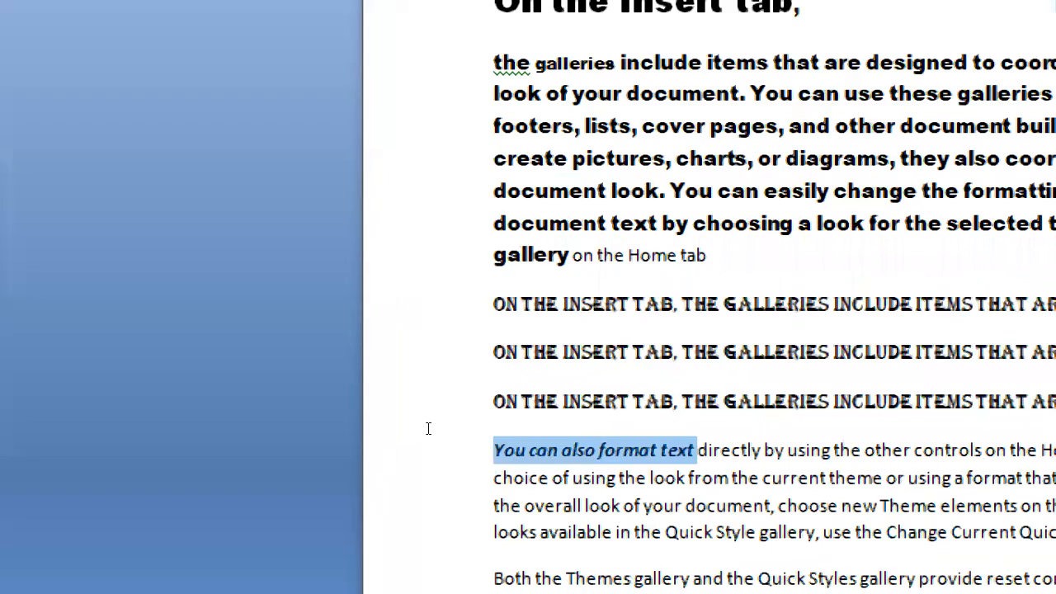
pyautogui.click(722, 450)
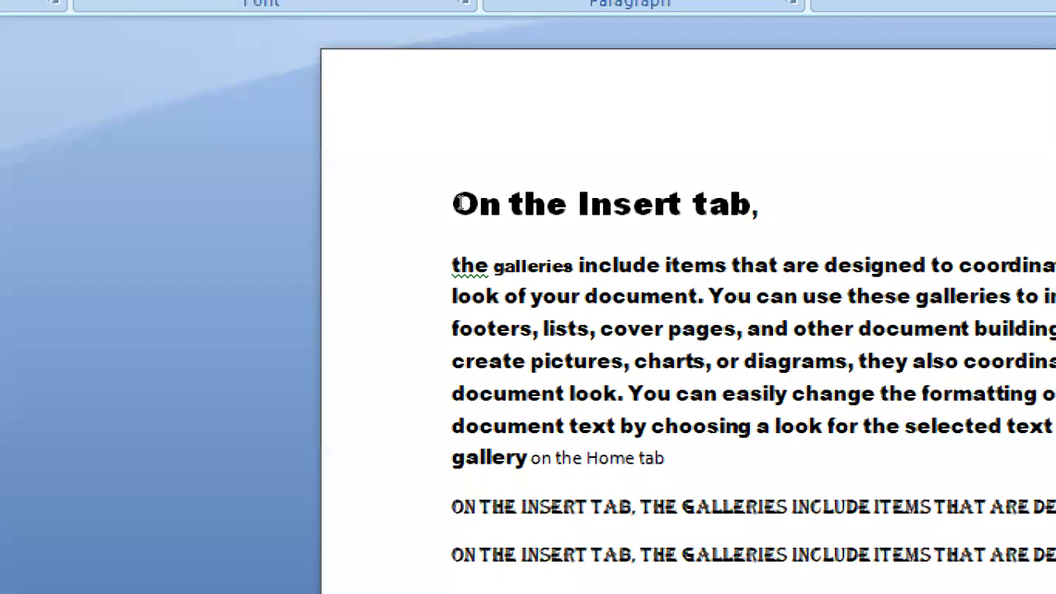
# Italicize the heading text "On the Insert tab"
pyautogui.moveTo(752, 203); pyautogui.dragTo(332, 203)
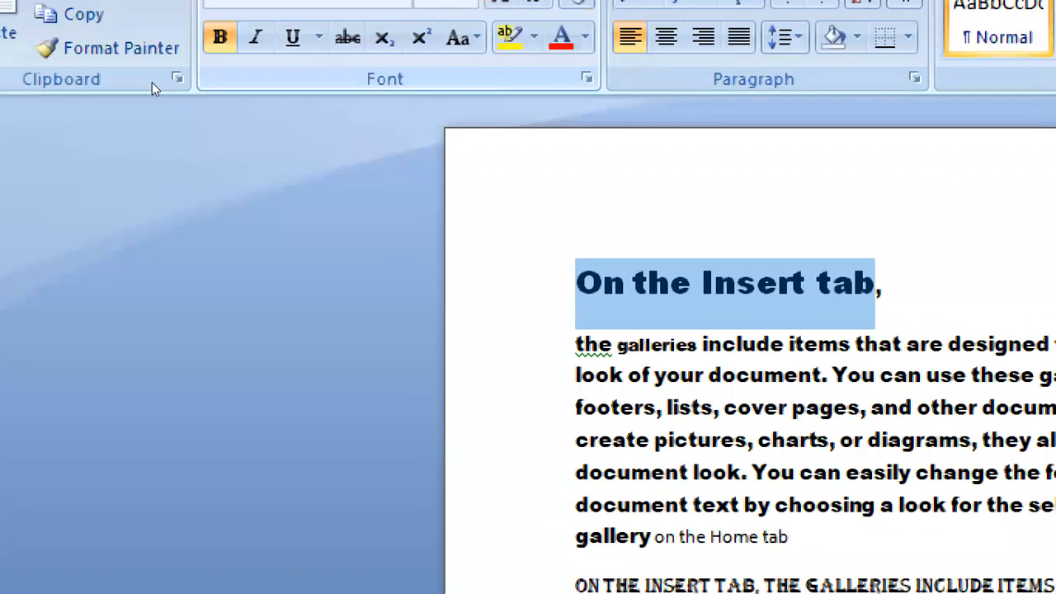
pyautogui.click(255, 37)
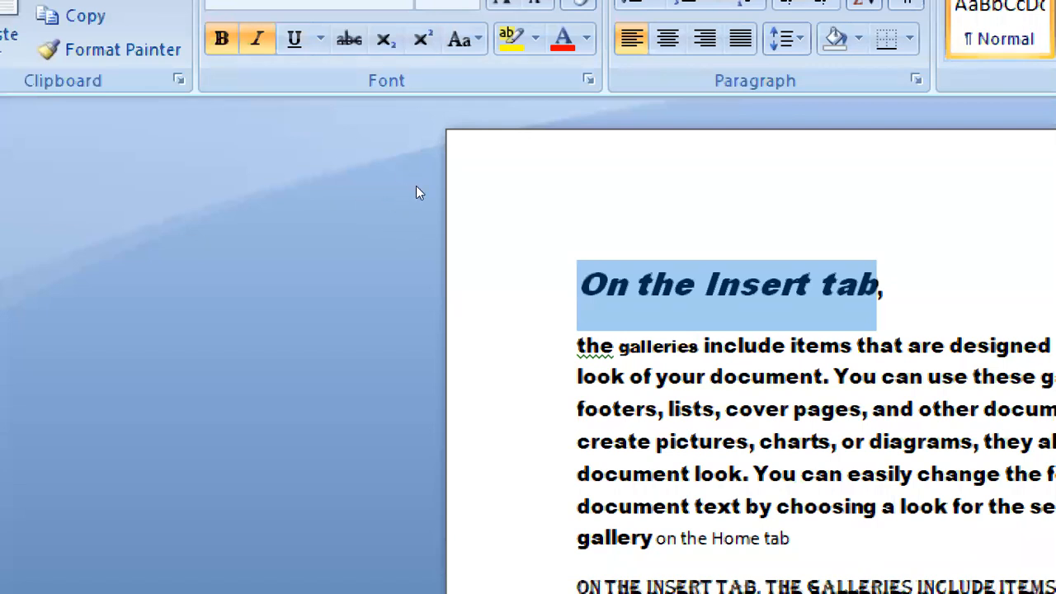
pyautogui.click(477, 205)
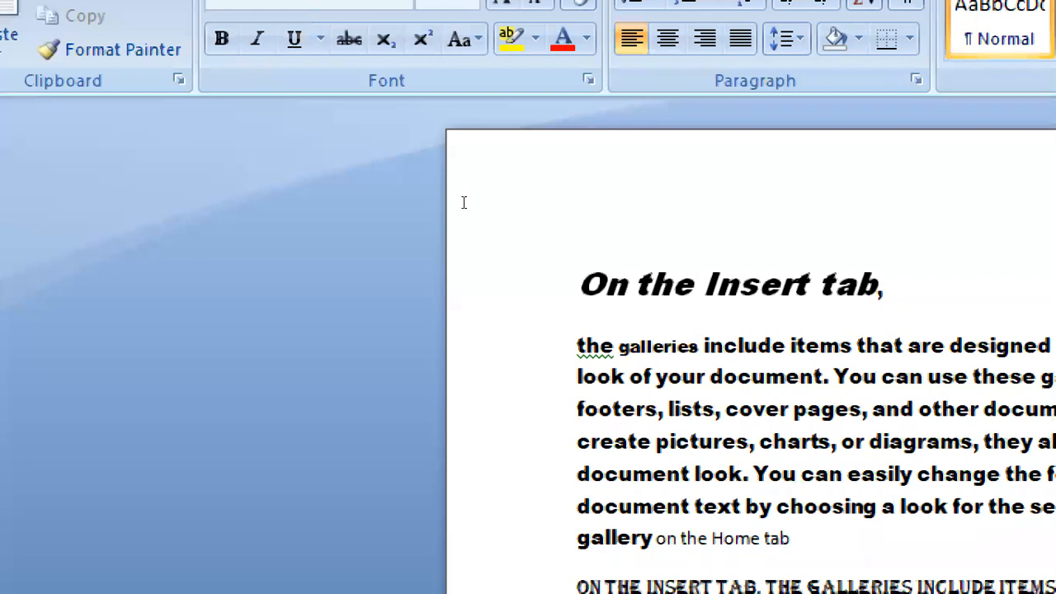
# Remove the italic formatting from the heading "On the Insert tab,"
pyautogui.hotkey('ctrl', 'shift', 'Left')
pyautogui.hotkey('ctrl', 'shift', 'Left')
pyautogui.hotkey('ctrl', 'shift', 'Left')
pyautogui.hotkey('ctrl', 'shift', 'Left')
pyautogui.hotkey('ctrl', 'shift', 'Left')
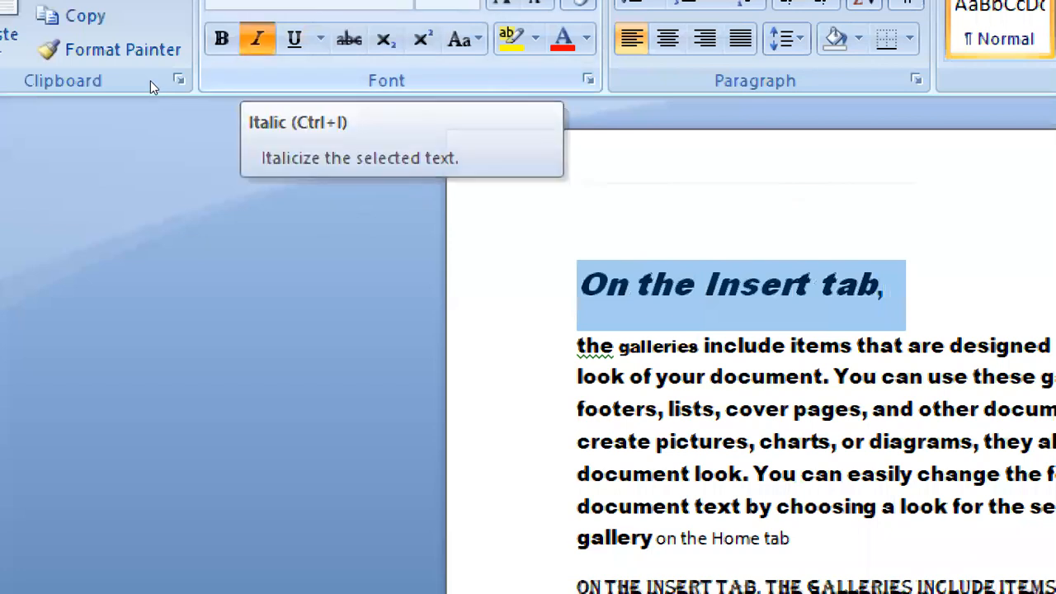
pyautogui.hotkey('ctrl', 'i')
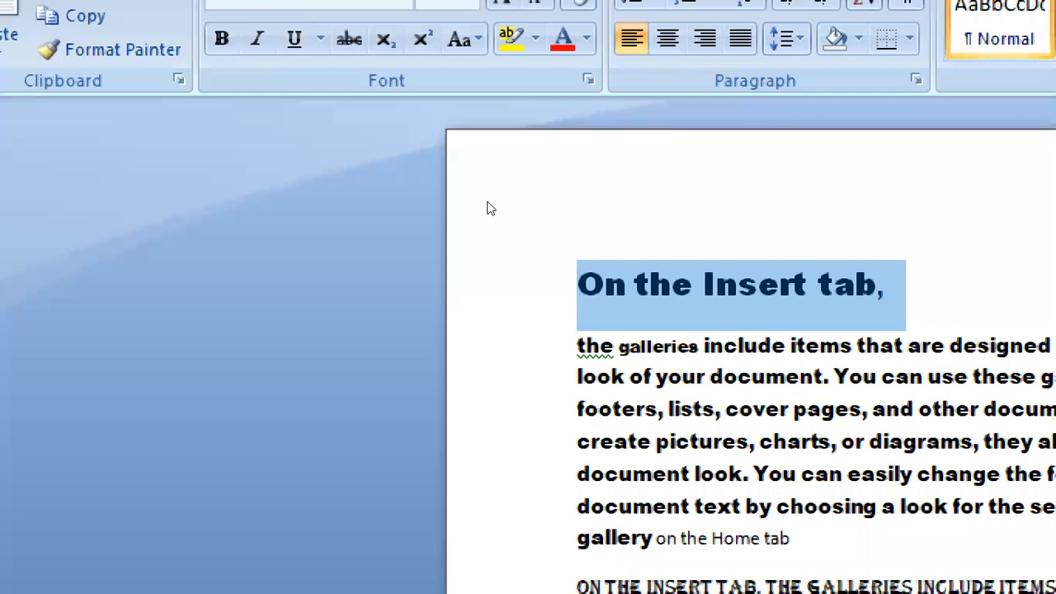
pyautogui.press('Right')
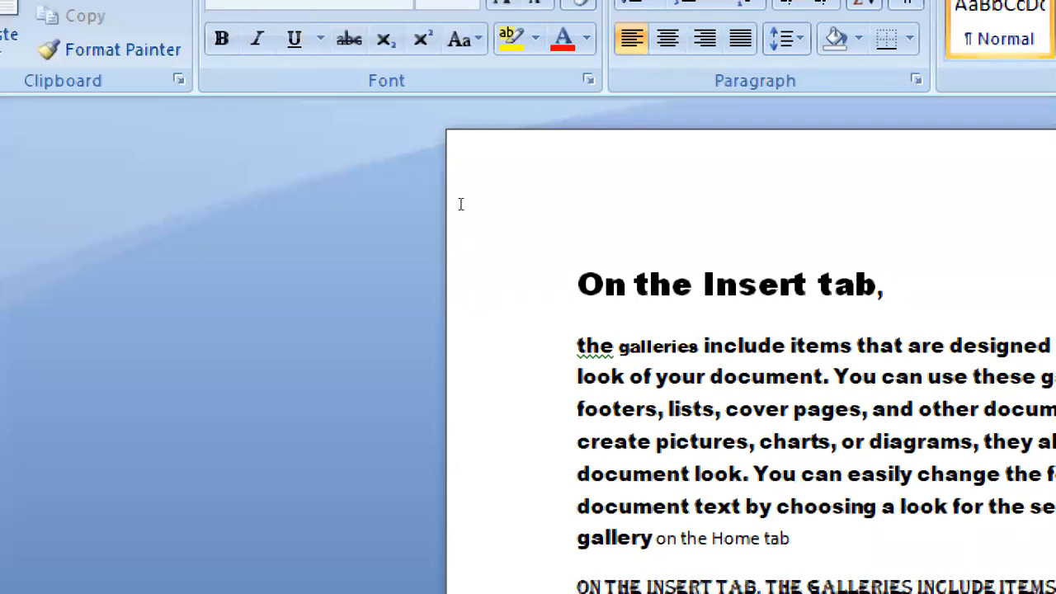
# Underline the heading text "On the Insert tab" with the default underline and remove the underline again
pyautogui.press('Left')
pyautogui.hotkey('ctrl', 'shift', 'Left')
pyautogui.hotkey('ctrl', 'shift', 'Left')
pyautogui.hotkey('ctrl', 'shift', 'Left')
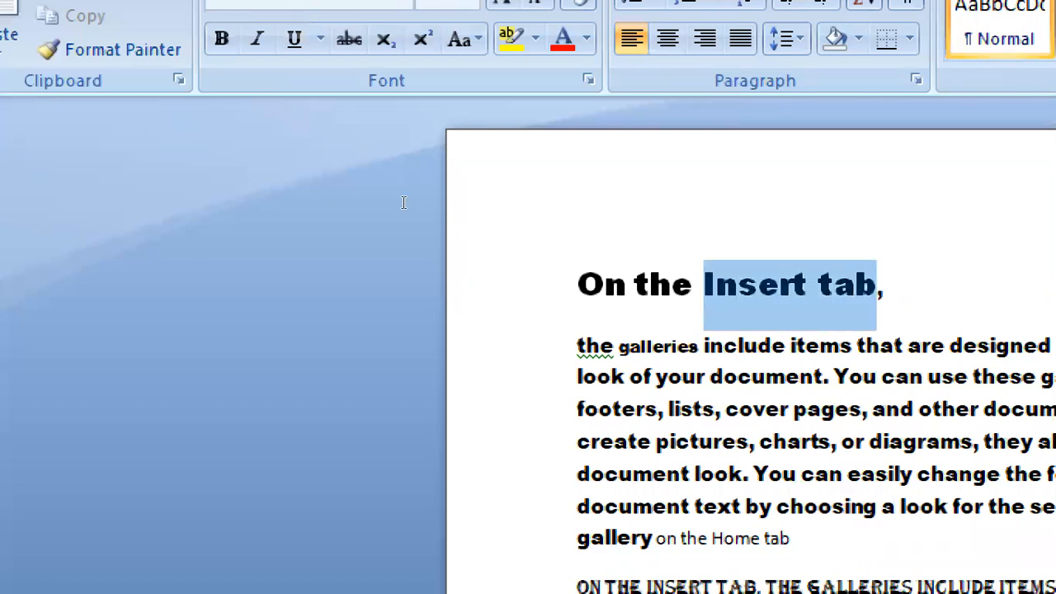
pyautogui.hotkey('ctrl', 'shift', 'Left')
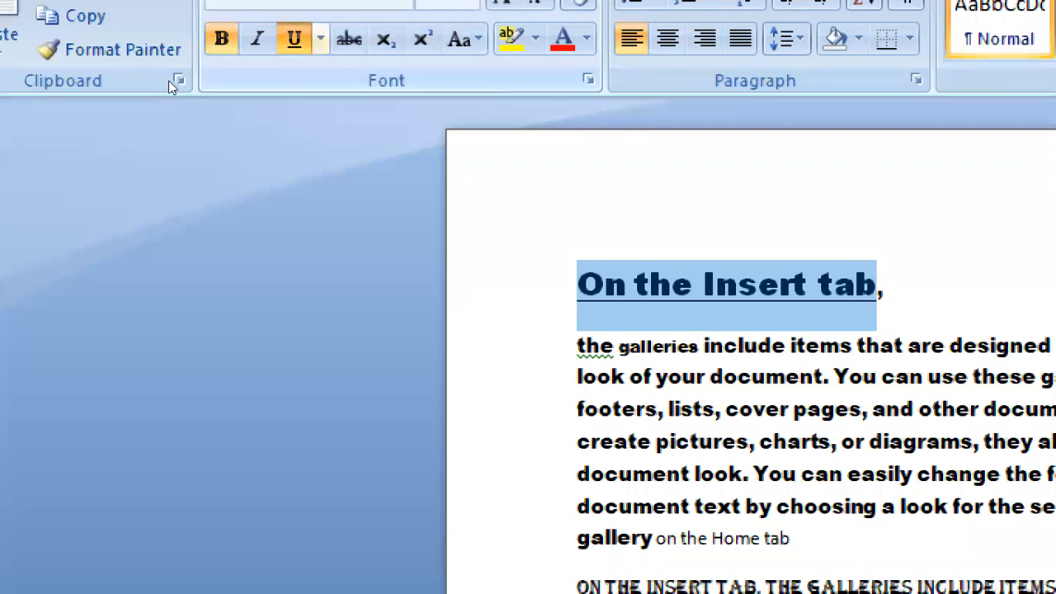
pyautogui.hotkey('ctrl', 'u')
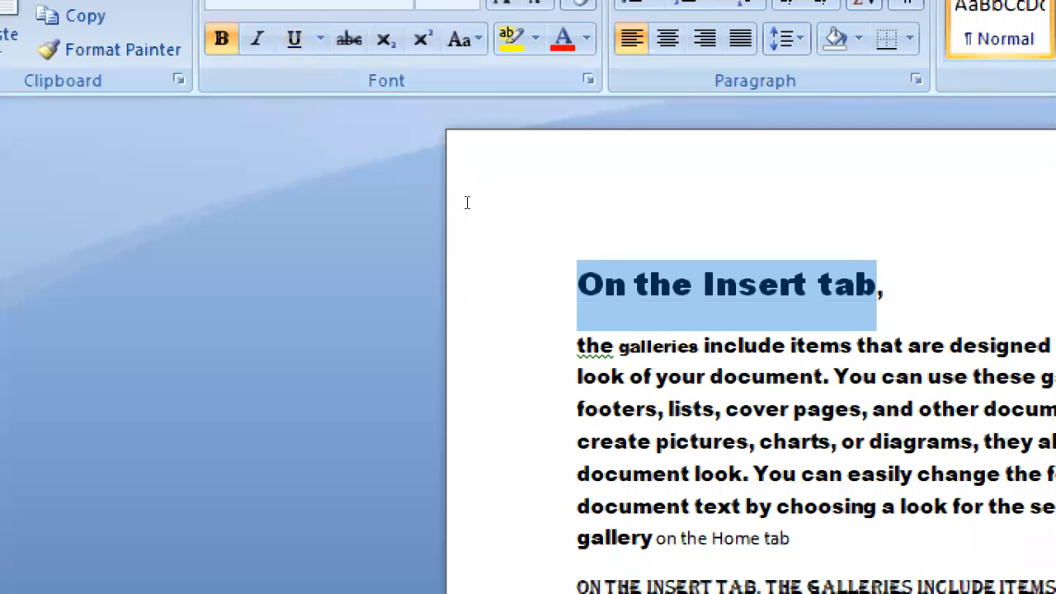
# Select the whole heading "On the Insert tab," including the comma and preview the double, thick, dotted, dashed and wavy underline styles on it
pyautogui.press('End')
pyautogui.hotkey('ctrl', 'shift', 'Left')
pyautogui.hotkey('ctrl', 'shift', 'Left')
pyautogui.hotkey('ctrl', 'shift', 'Left')
pyautogui.hotkey('ctrl', 'shift', 'Left')
pyautogui.hotkey('ctrl', 'shift', 'Left')
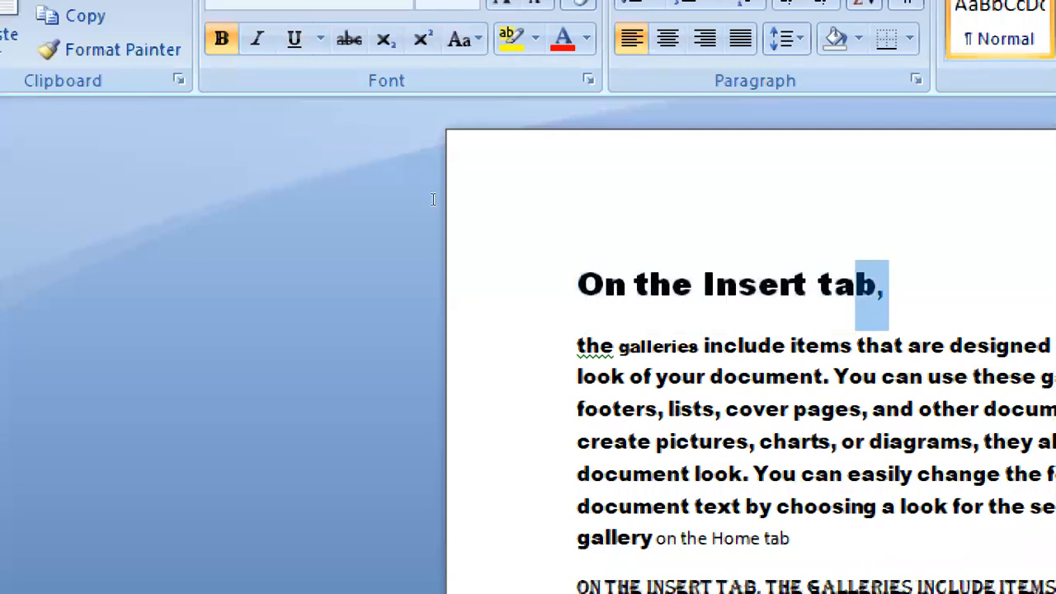
pyautogui.moveTo(327, 199); pyautogui.dragTo(328, 200)
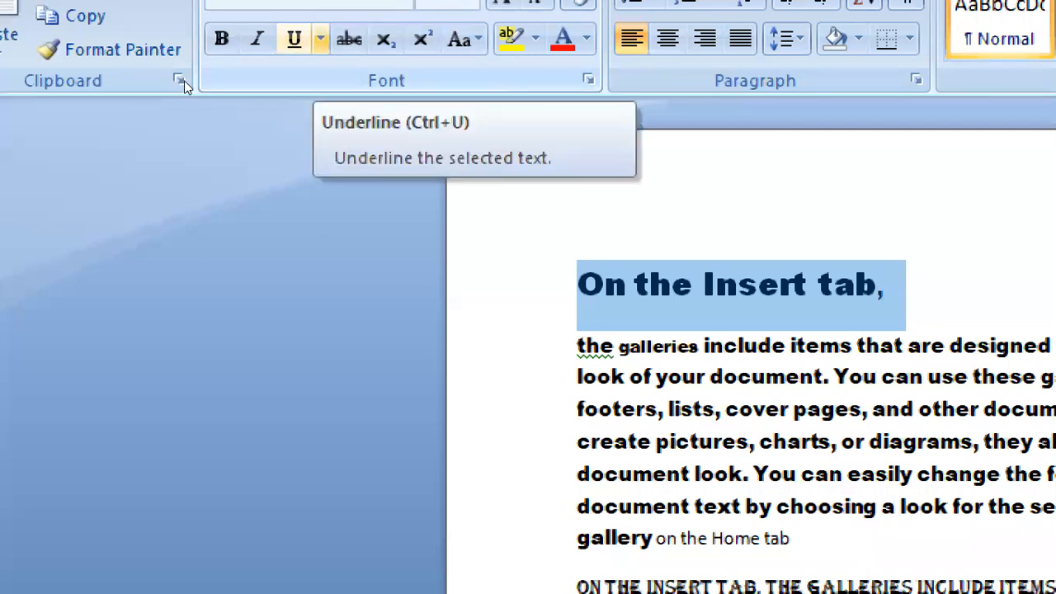
pyautogui.click(320, 39)
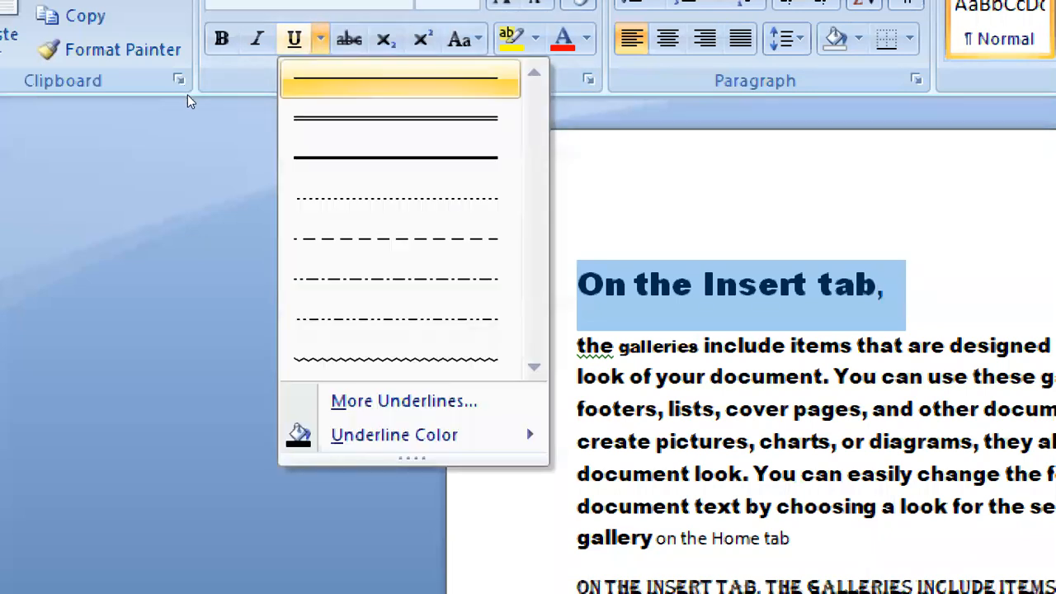
pyautogui.press('Down')
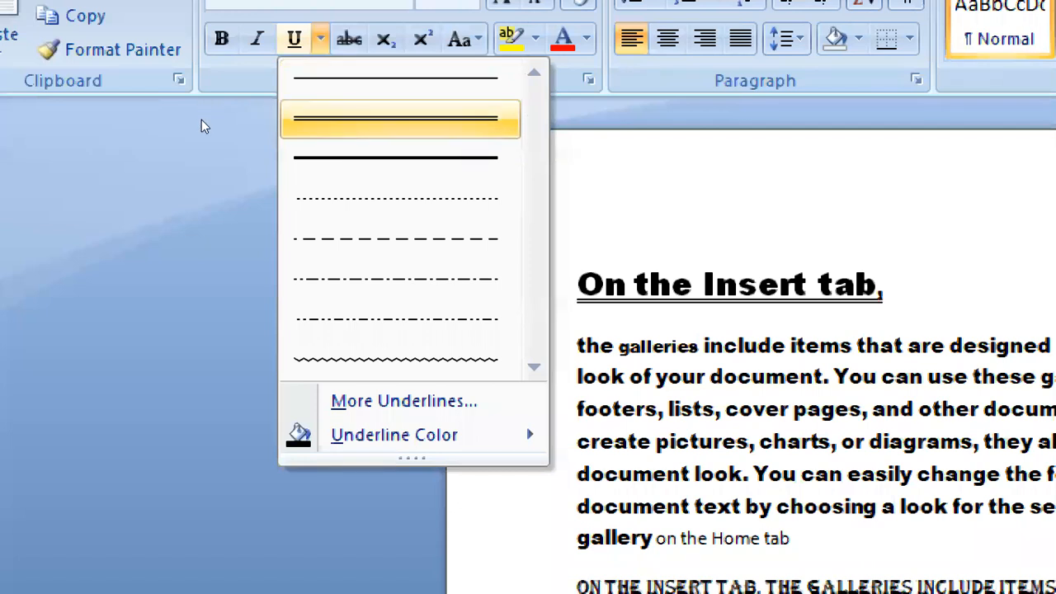
pyautogui.press('Down')
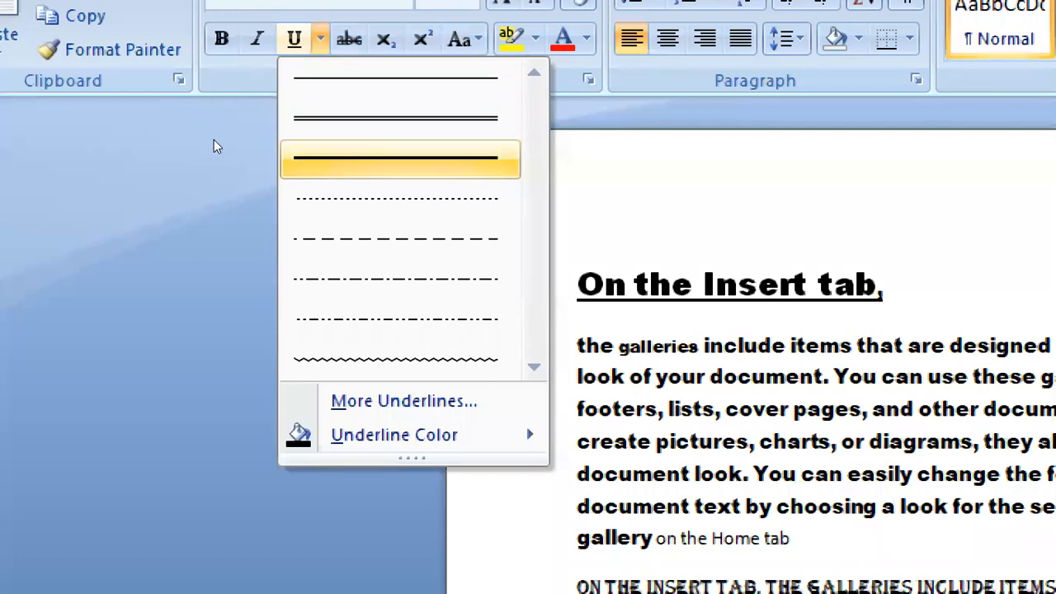
pyautogui.press('Down')
pyautogui.press('Down')
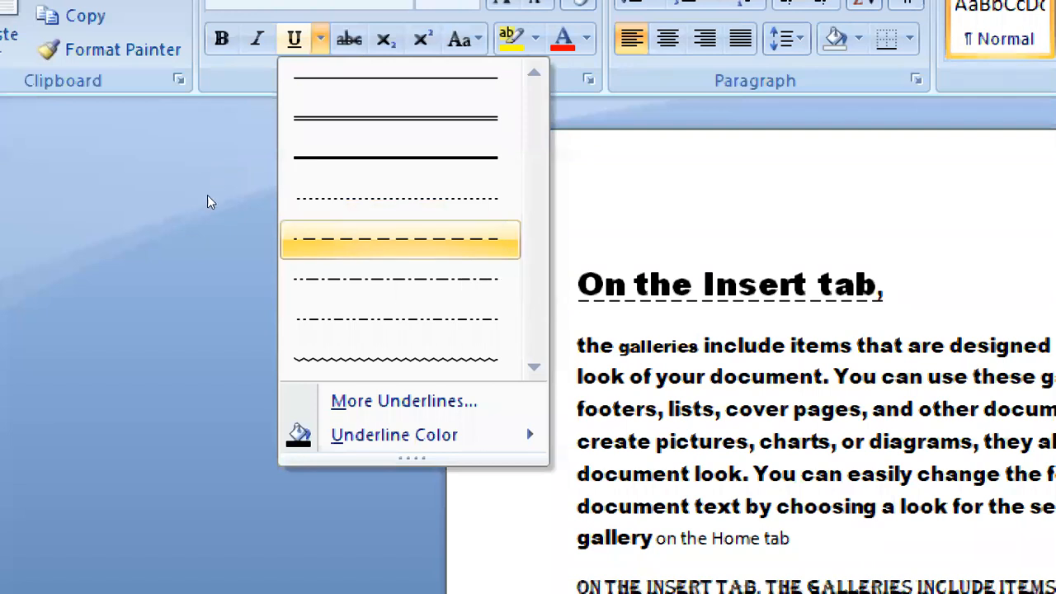
pyautogui.press('Down')
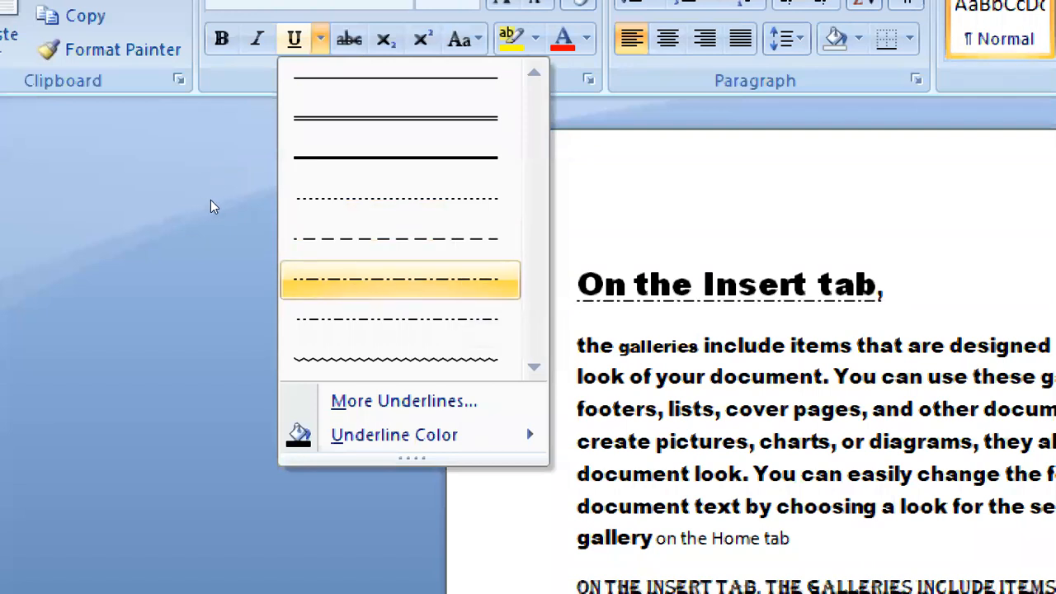
pyautogui.press('Down')
pyautogui.press('Down')
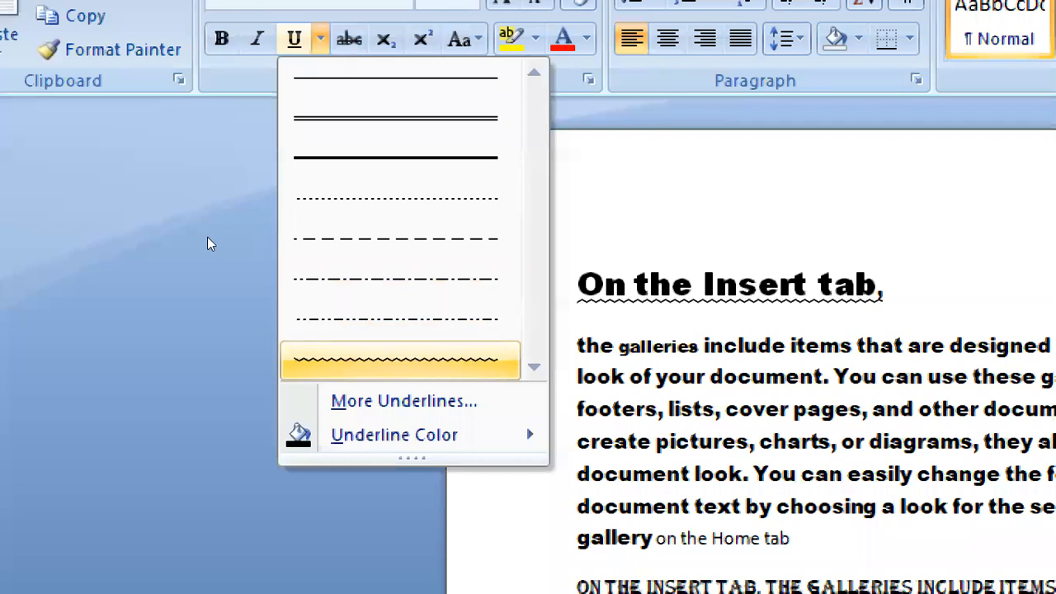
pyautogui.press('Up')
pyautogui.press('Up')
pyautogui.press('Up')
pyautogui.press('Up')
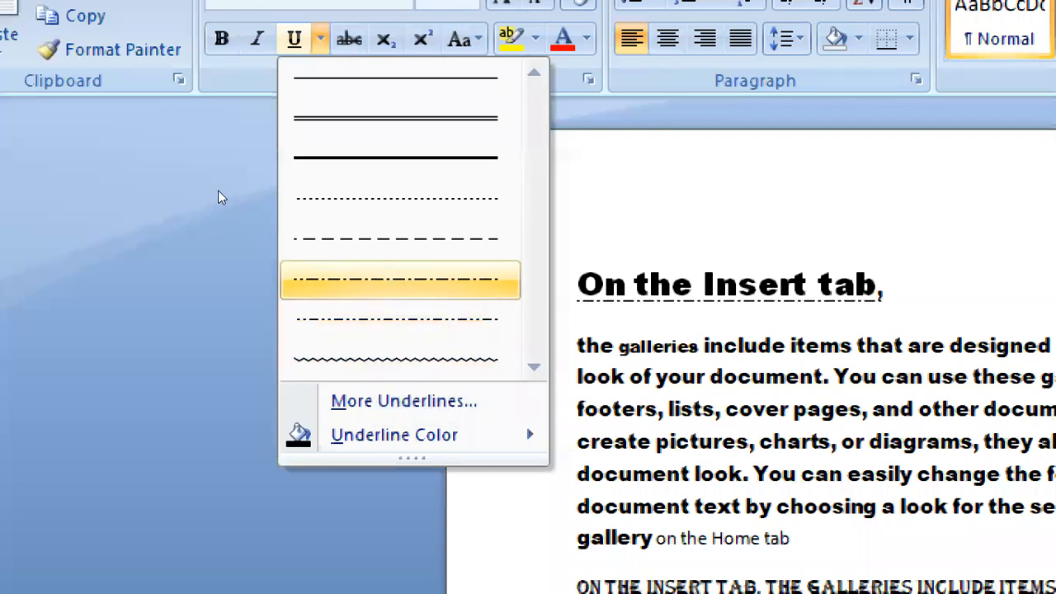
pyautogui.press('Up')
pyautogui.press('Up')
pyautogui.press('Down')
pyautogui.press('Down')
pyautogui.press('Down')
pyautogui.press('Down')
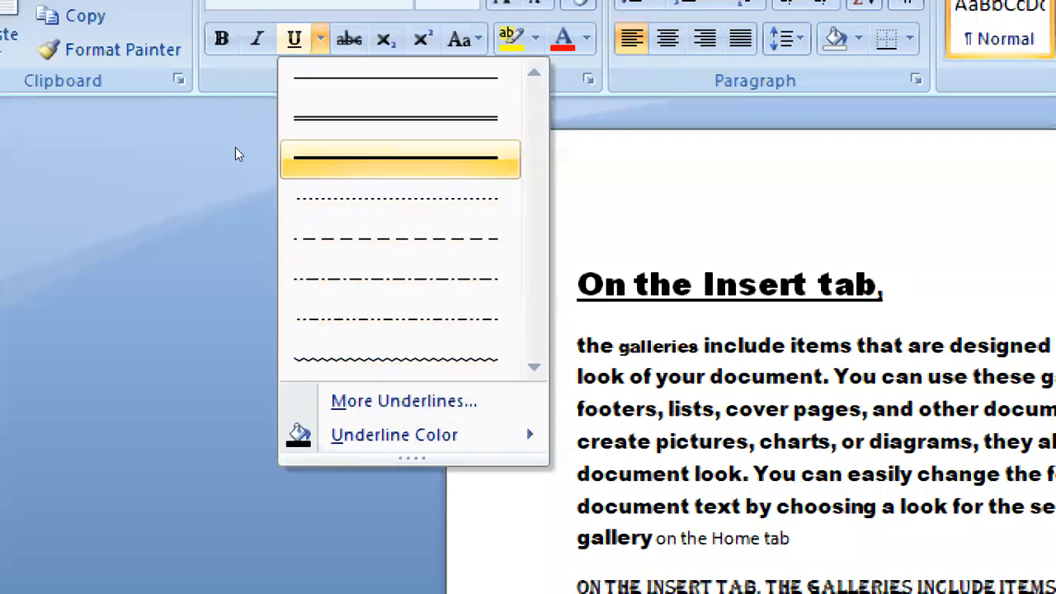
pyautogui.press('Down')
pyautogui.press('Down')
pyautogui.press('Up')
pyautogui.press('Up')
pyautogui.press('Up')
pyautogui.press('Up')
pyautogui.press('Up')
pyautogui.press('Up')
pyautogui.press('Up')
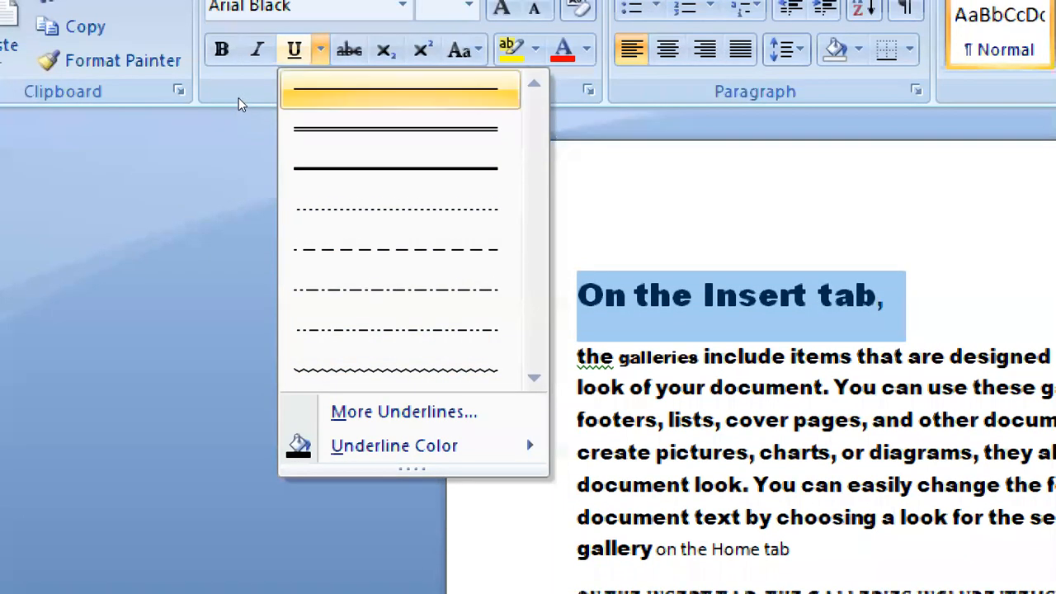
pyautogui.press('Down')
pyautogui.press('Down')
pyautogui.press('Down')
pyautogui.press('Down')
pyautogui.press('Down')
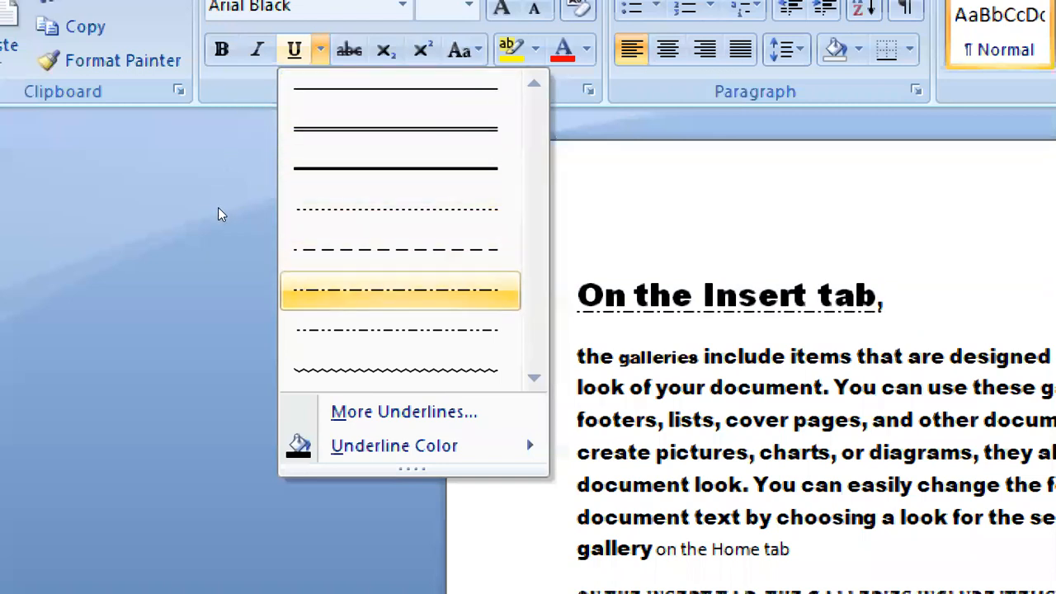
pyautogui.press('Down')
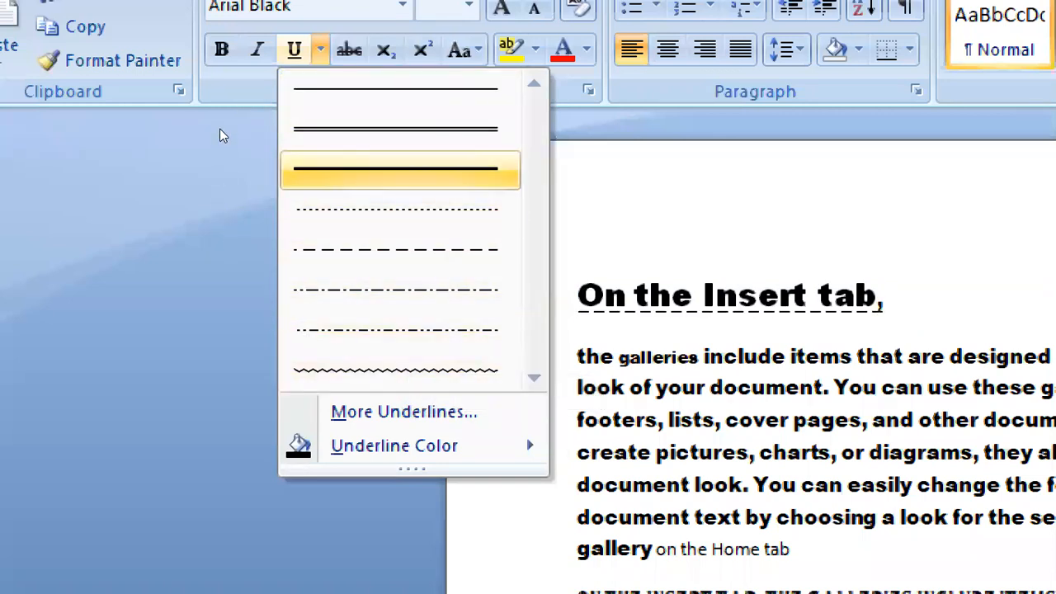
# View the available underline colors for the heading without choosing one
pyautogui.press('Down')
pyautogui.press('Down')
pyautogui.press('Down')
pyautogui.press('Down')
pyautogui.press('Down')
pyautogui.press('Down')
pyautogui.press('Down')
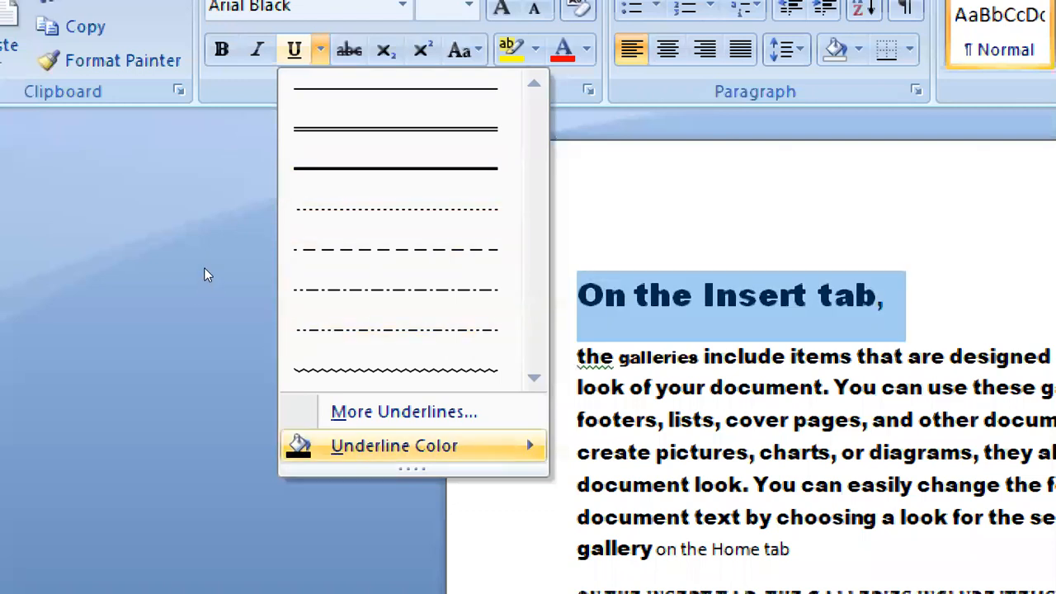
pyautogui.press('Right')
pyautogui.press('Left')
pyautogui.press('Up')
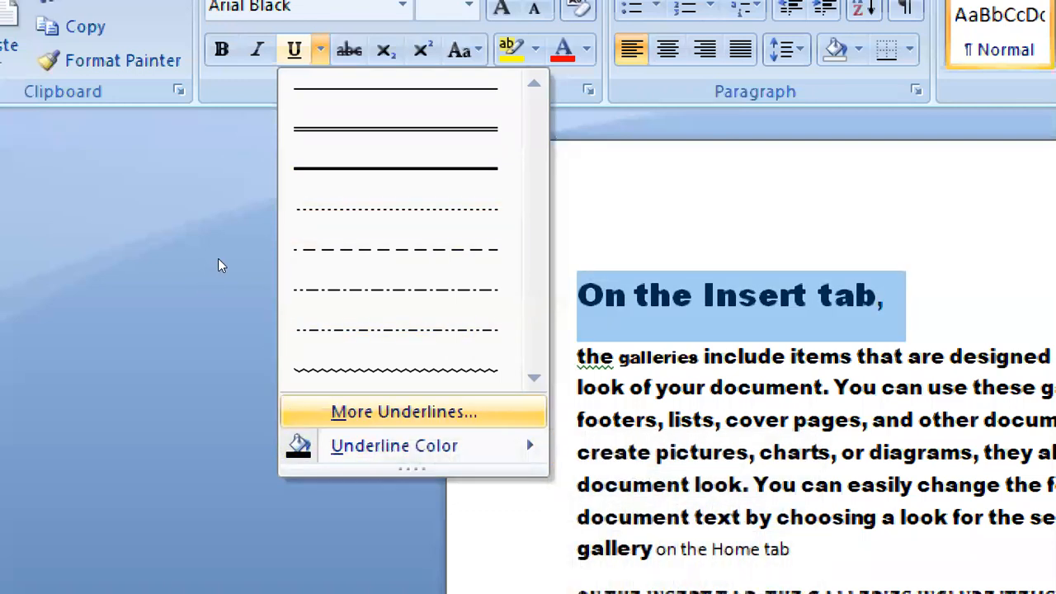
pyautogui.press('Down')
pyautogui.press('Right')
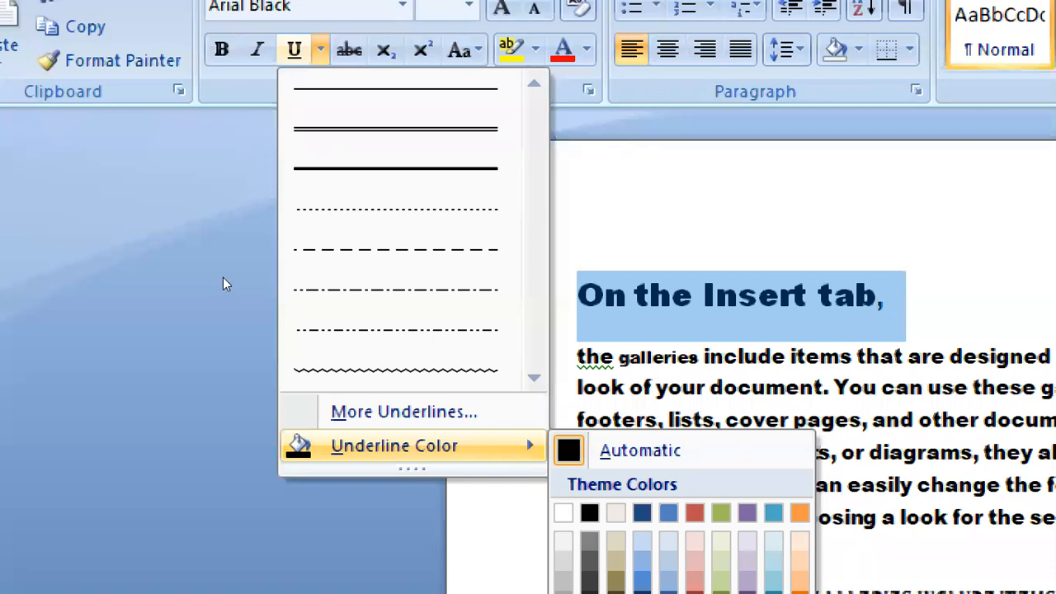
# Apply the double underline style to the heading "On the Insert tab,"
pyautogui.press('Up')
pyautogui.press('Up')
pyautogui.press('Up')
pyautogui.press('Up')
pyautogui.press('Up')
pyautogui.press('Up')
pyautogui.press('Up')
pyautogui.press('Up')
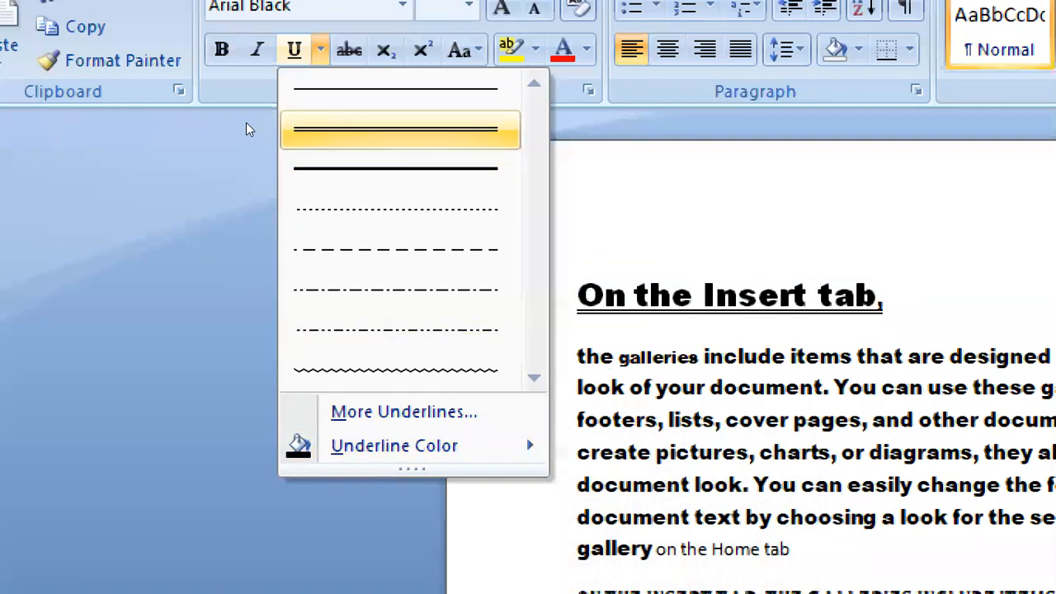
pyautogui.press('Return')
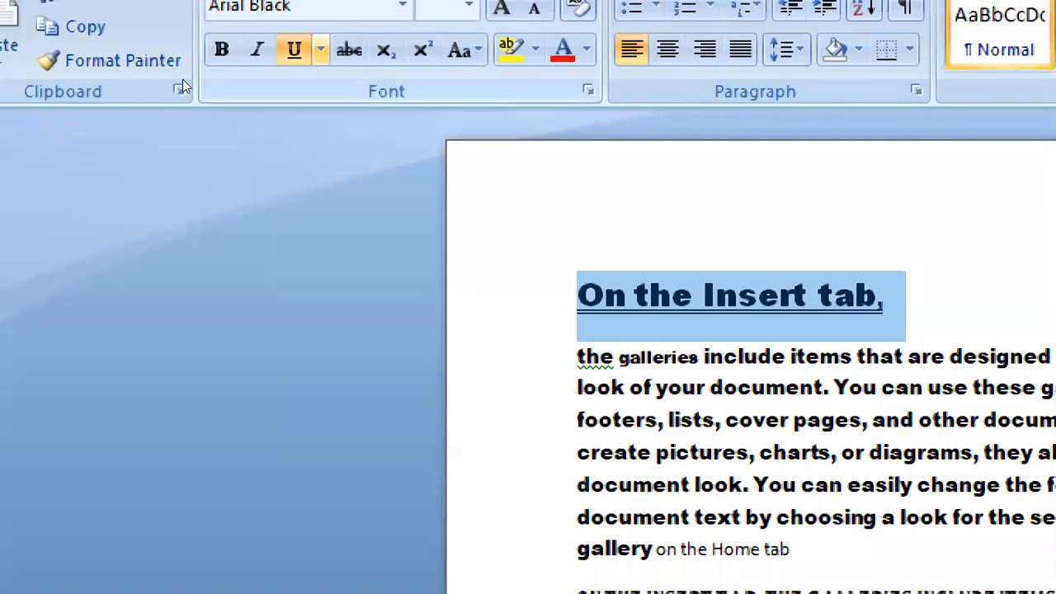
# Set the underline color of the heading "On the Insert tab," to the dark red theme shade and deselect the text
pyautogui.click(320, 49)
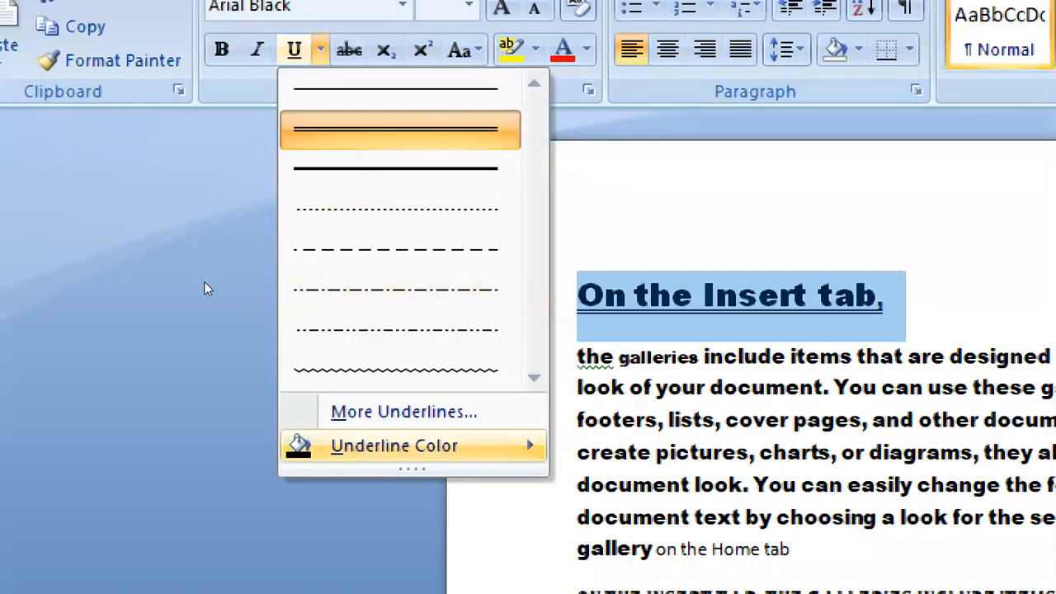
pyautogui.moveTo(394, 445)
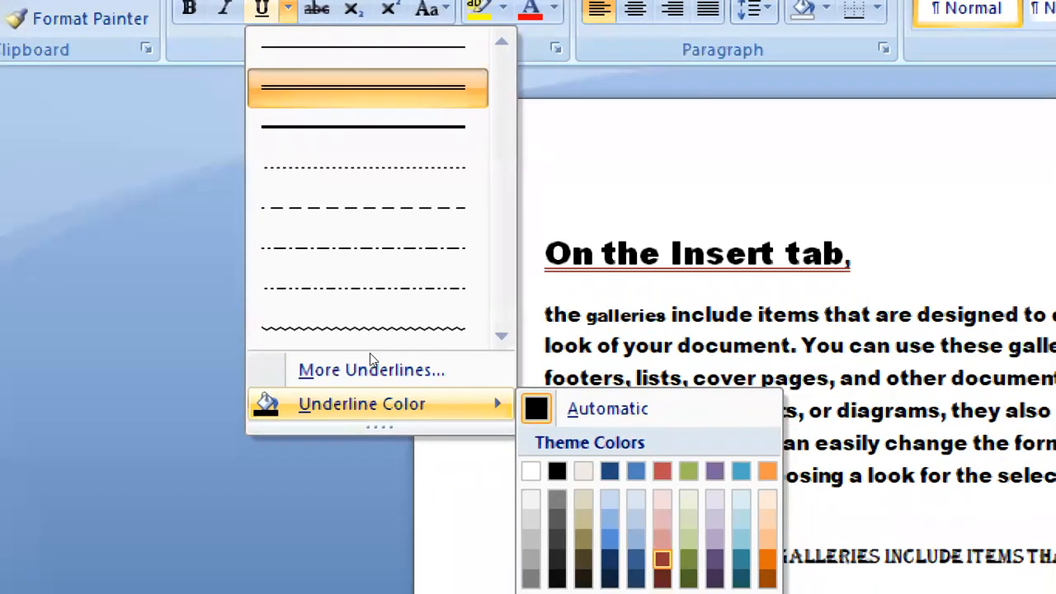
pyautogui.click(659, 547)
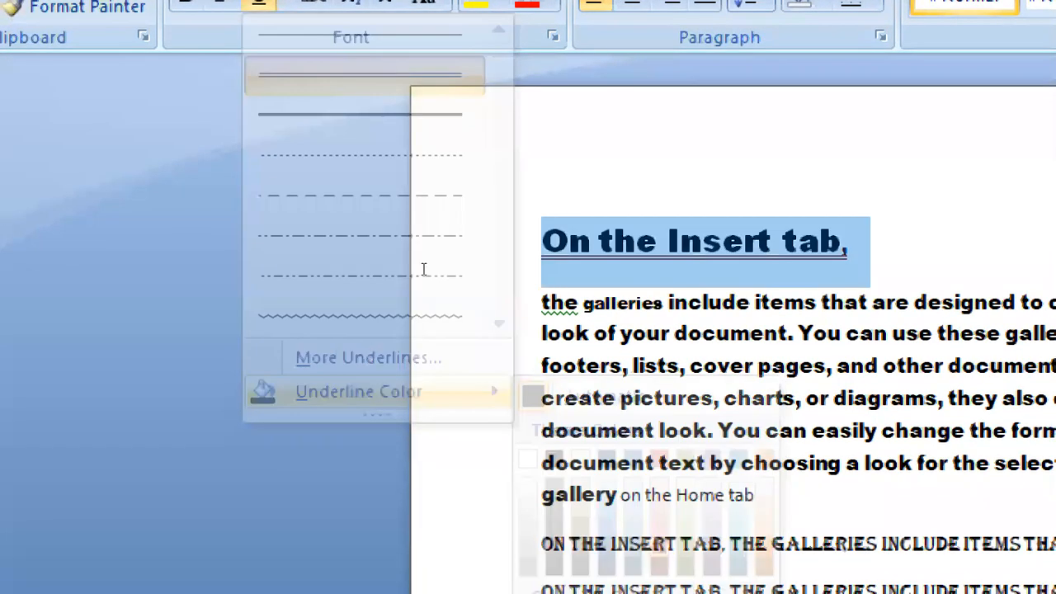
pyautogui.click(474, 210)
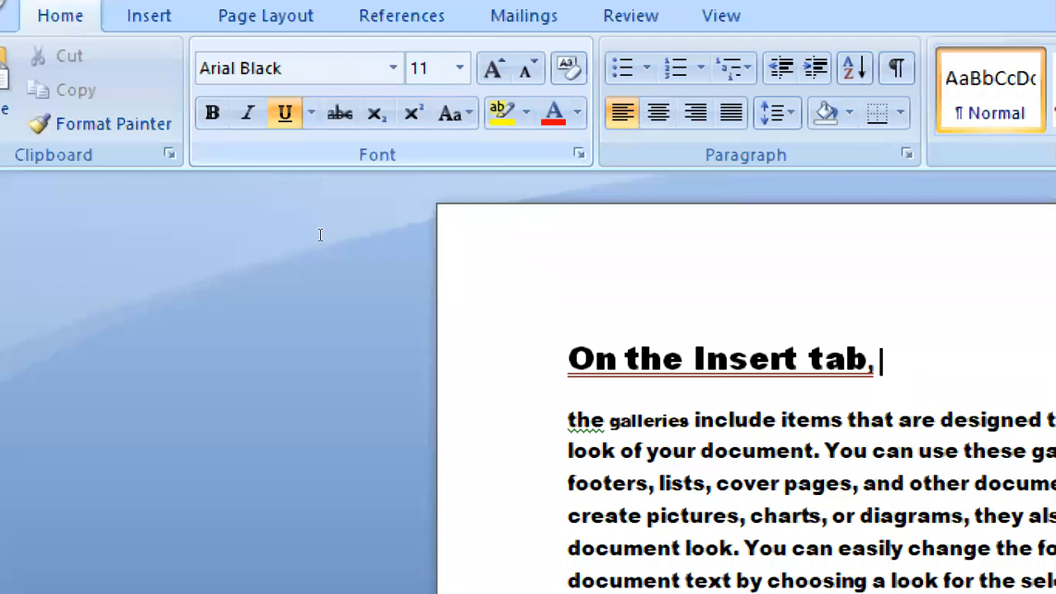
# Apply strikethrough to the words "the galleries include items that" at the start of the first paragraph
pyautogui.hotkey('ctrl', 'Down')
pyautogui.hotkey('ctrl', 'shift', 'Right')
pyautogui.hotkey('ctrl', 'shift', 'Right')
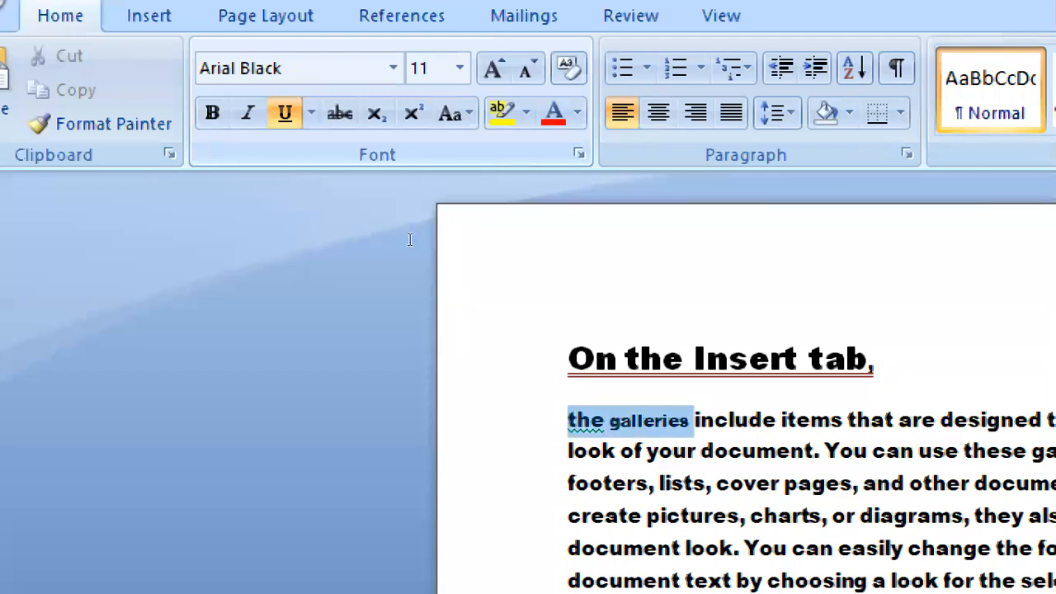
pyautogui.hotkey('ctrl', 'shift', 'Right')
pyautogui.hotkey('ctrl', 'shift', 'Right')
pyautogui.hotkey('ctrl', 'shift', 'Right')
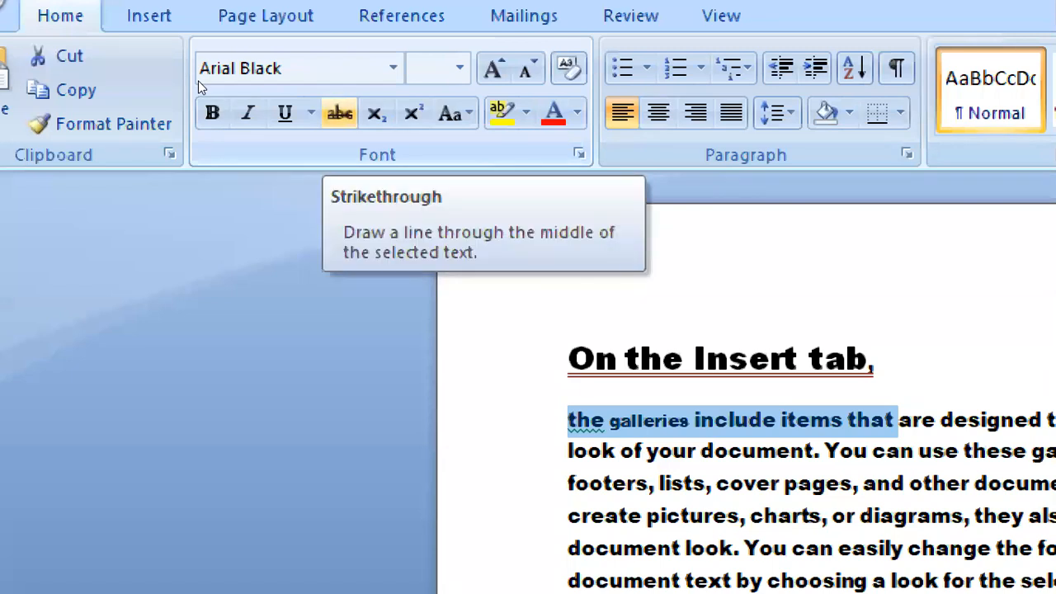
pyautogui.click(339, 113)
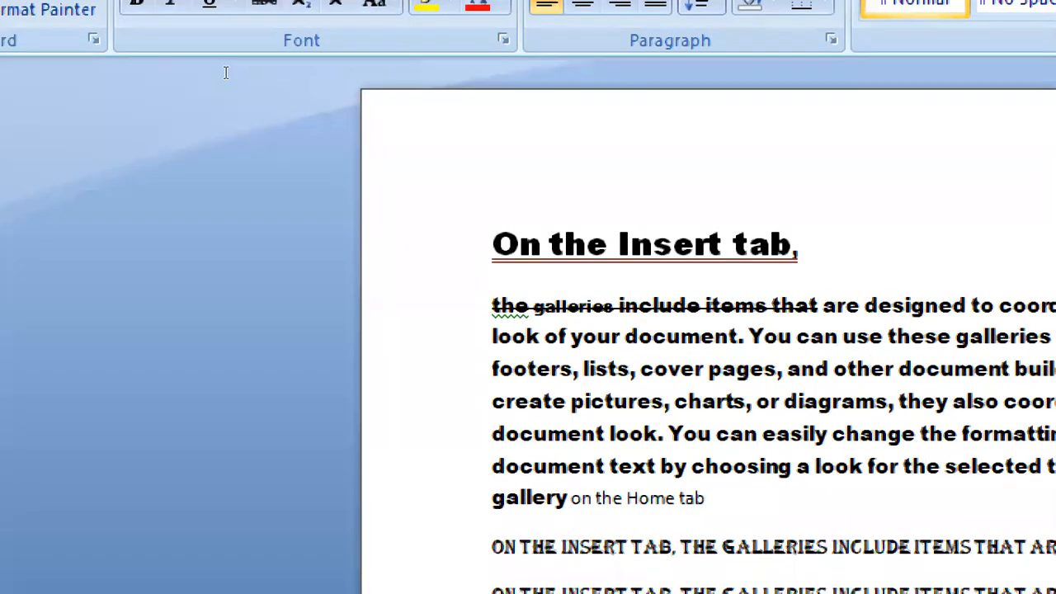
# Switch back and forth between subscript and superscript at the text cursor in the first paragraph without entering text
pyautogui.hotkey('ctrl', '=')
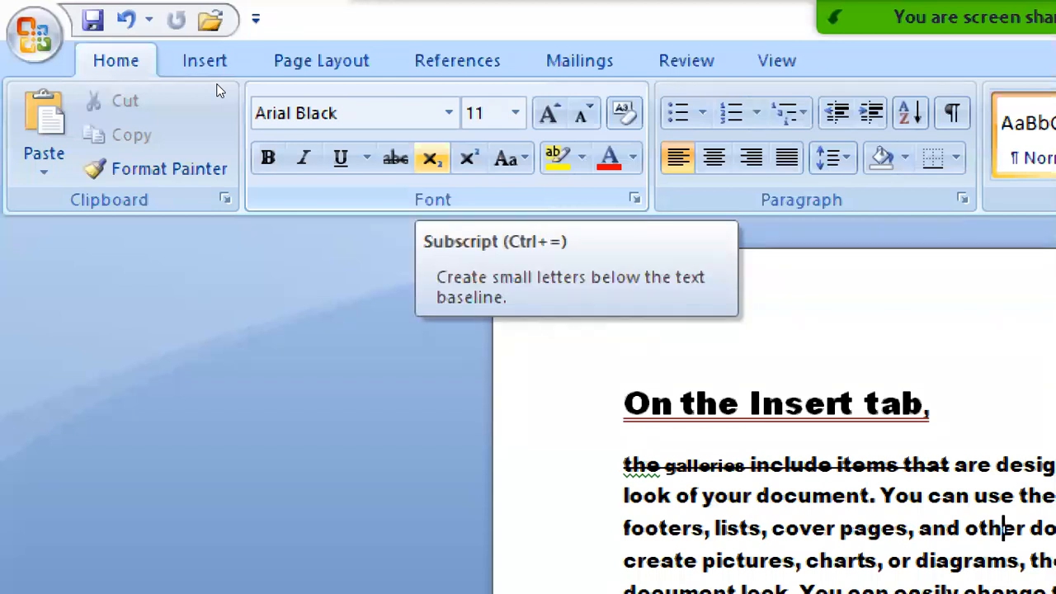
pyautogui.hotkey('ctrl', 'shift', '=')
pyautogui.hotkey('ctrl', '=')
pyautogui.hotkey('ctrl', 'shift', '=')
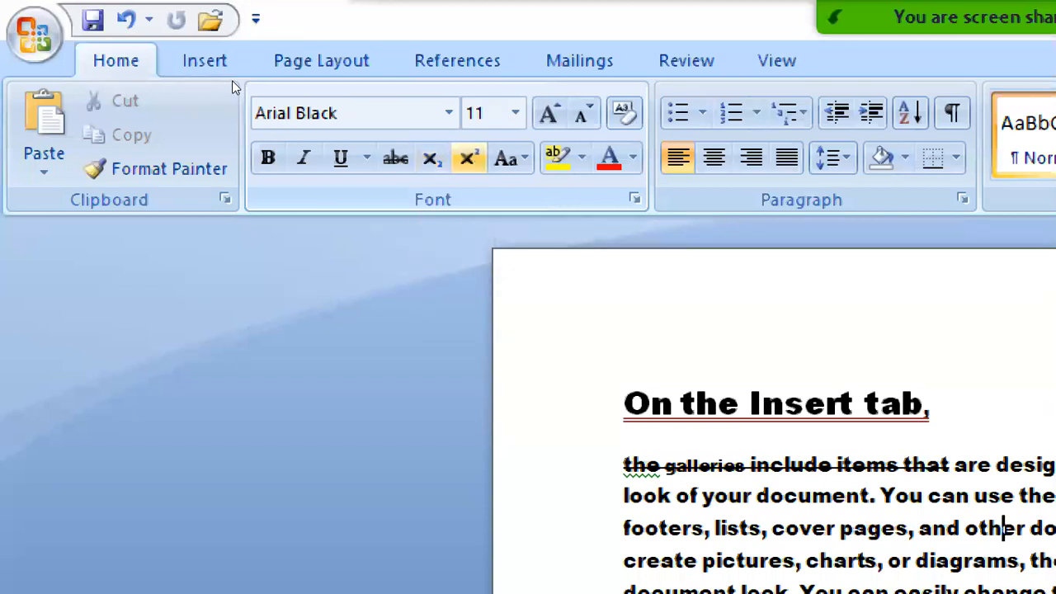
pyautogui.hotkey('ctrl', '=')
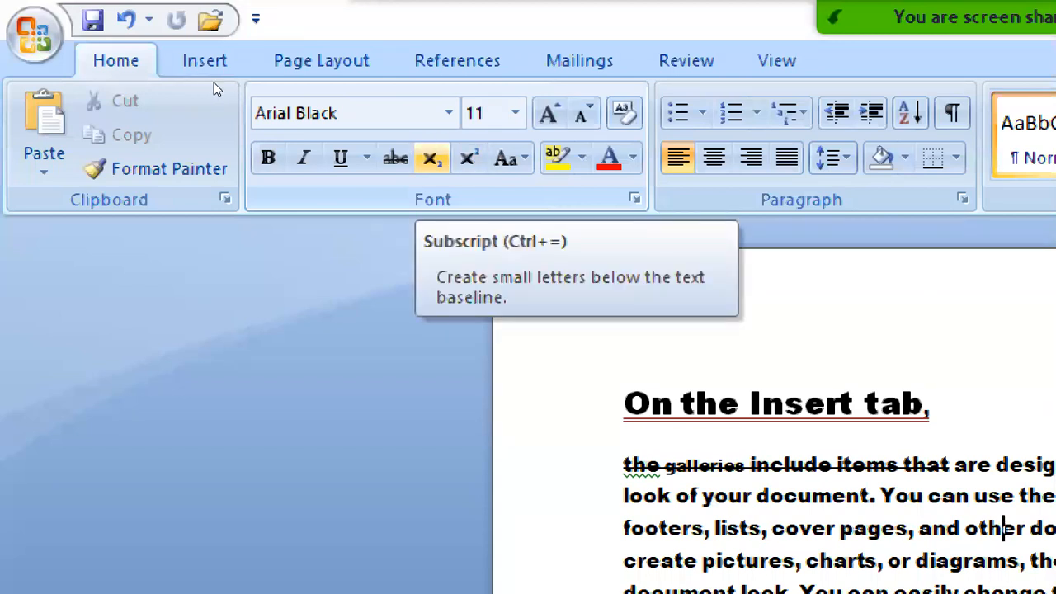
pyautogui.hotkey('ctrl', 'shift', '=')
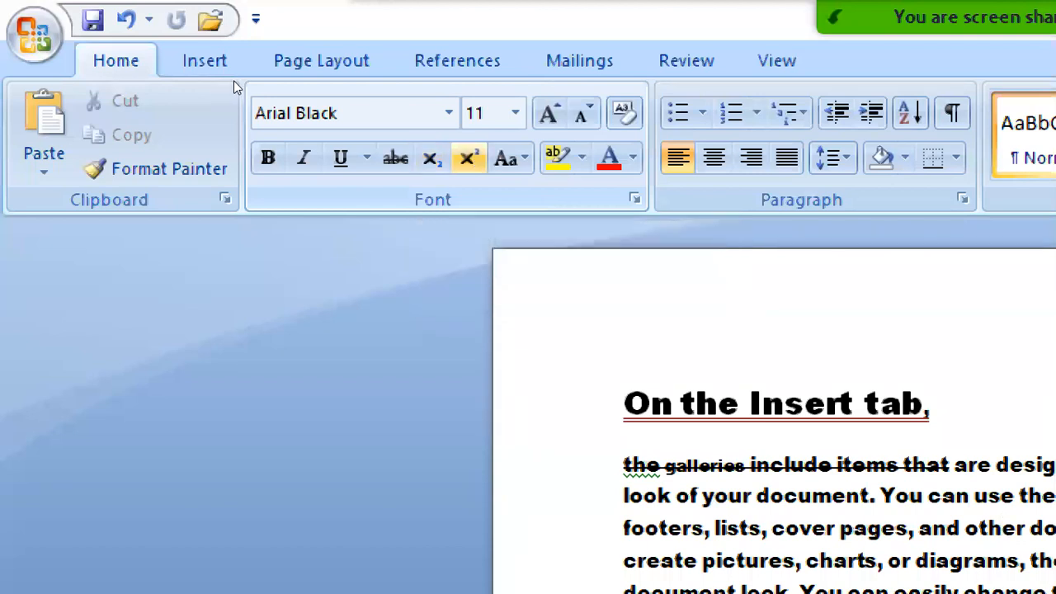
pyautogui.hotkey('ctrl', '=')
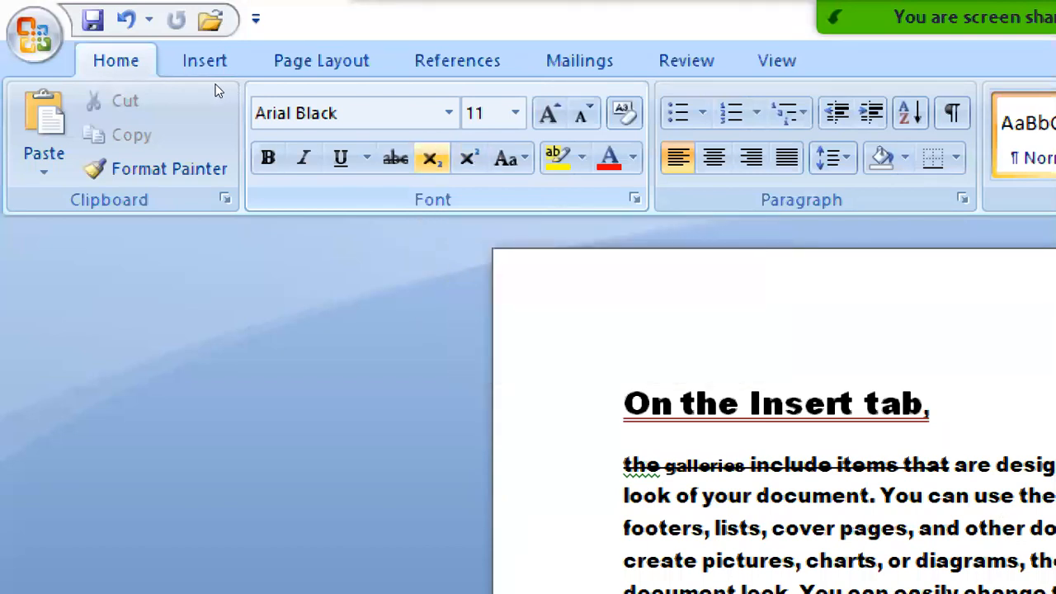
pyautogui.hotkey('ctrl', 'shift', '=')
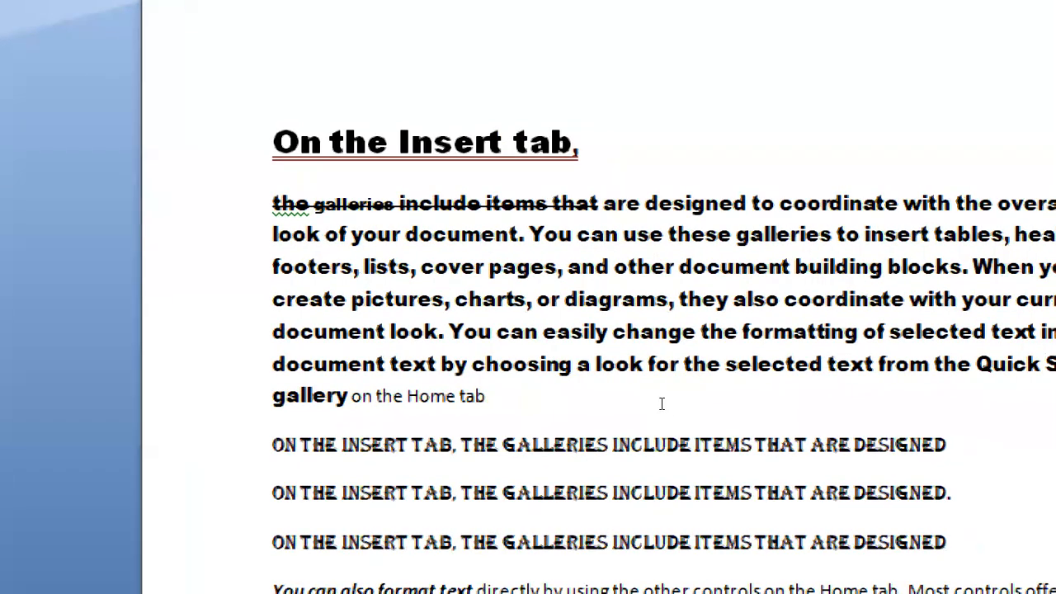
# Start a new line below the three Algerian lines, enter A2+B2=C2 there and erase it again
pyautogui.press('Return')
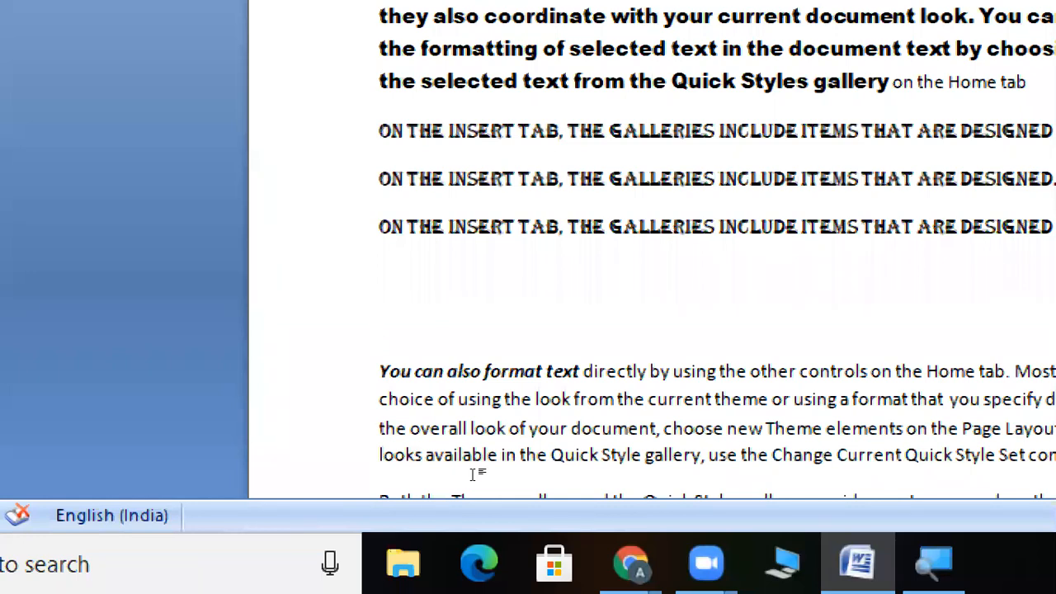
pyautogui.write('A2')
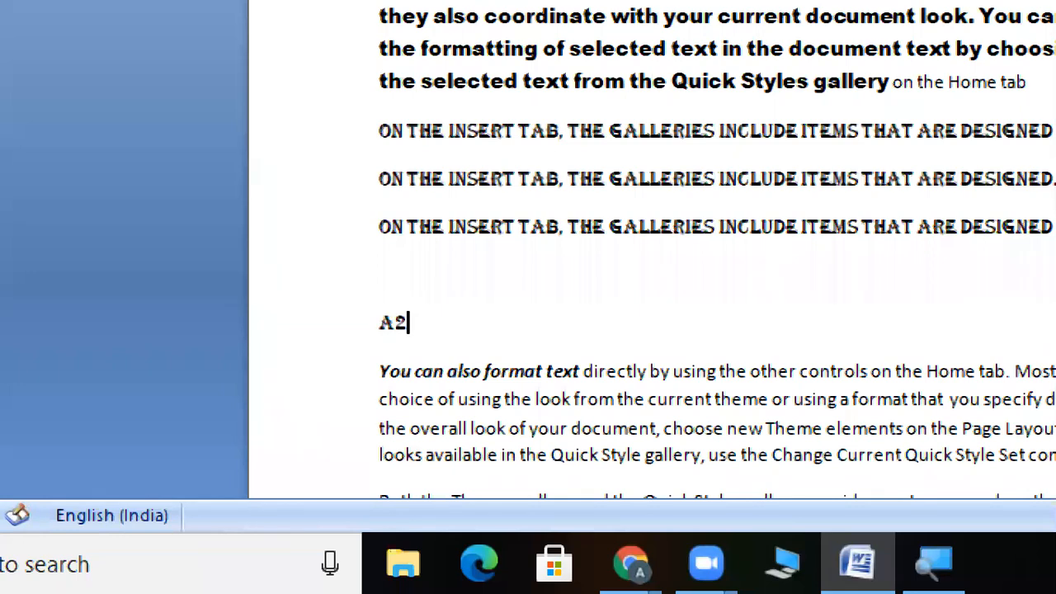
pyautogui.write('+B2')
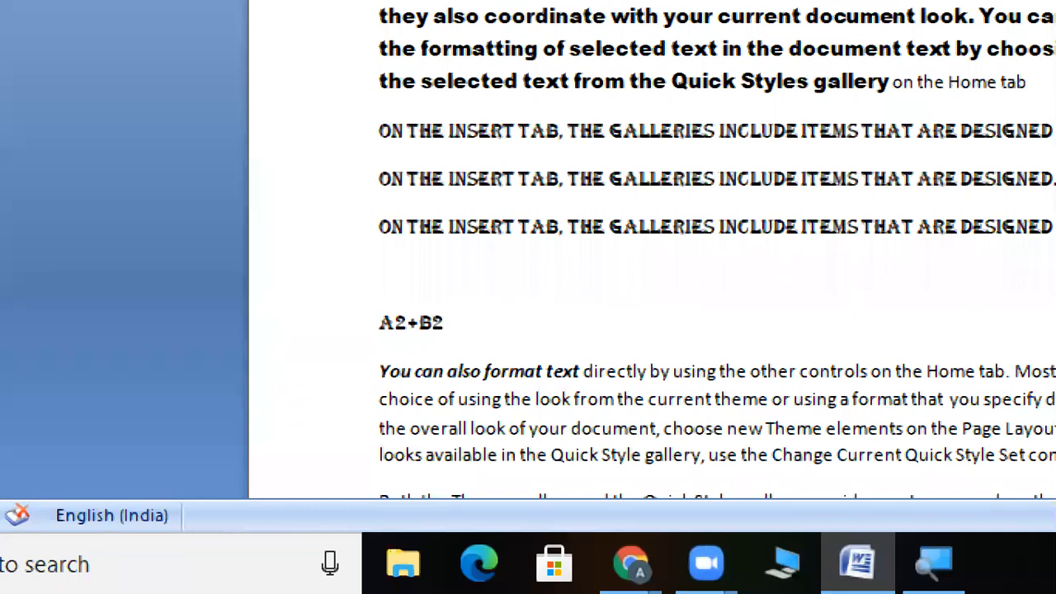
pyautogui.write('=C2')
pyautogui.press('BackSpace')
pyautogui.press('BackSpace')
pyautogui.press('BackSpace')
pyautogui.press('BackSpace')
pyautogui.press('BackSpace')
pyautogui.press('BackSpace')
pyautogui.press('BackSpace')
pyautogui.press('BackSpace')
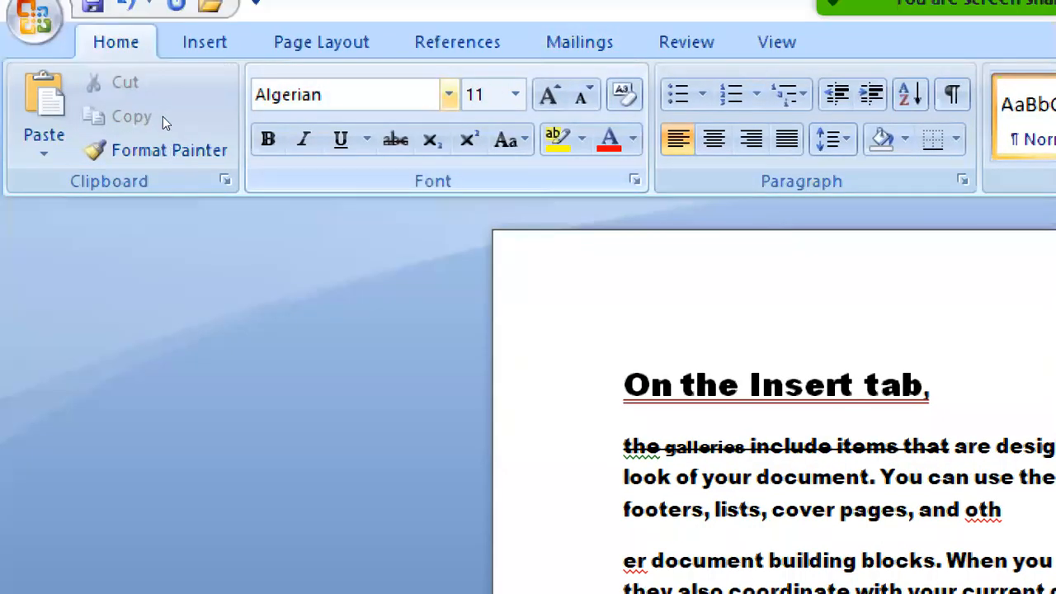
# Switch to the plain body font and enter A2+B2=C2 on the empty line below the Algerian lines
pyautogui.click(449, 94)
pyautogui.click(321, 203)
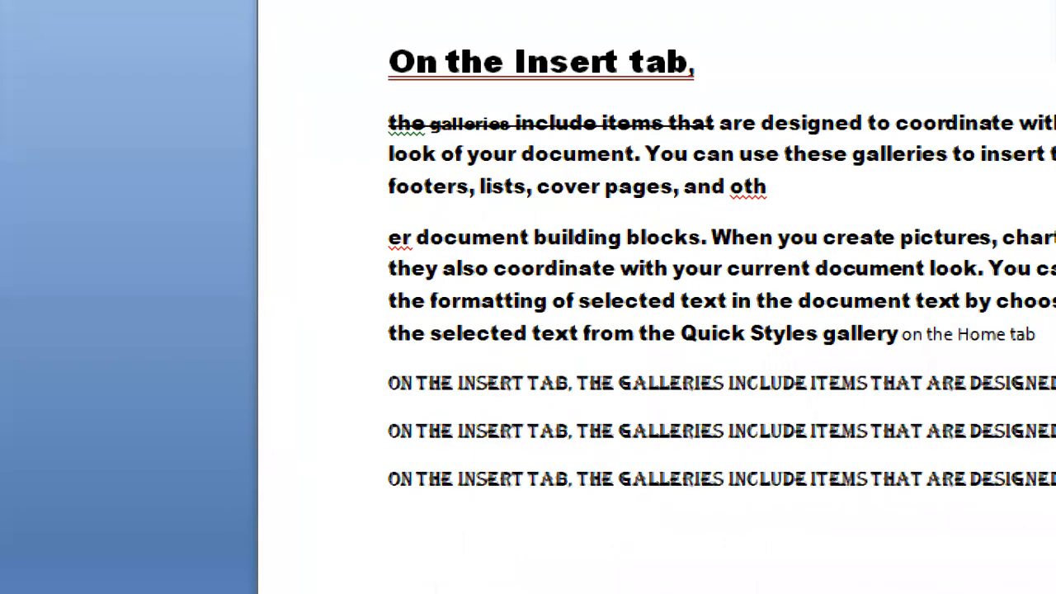
pyautogui.write('A2')
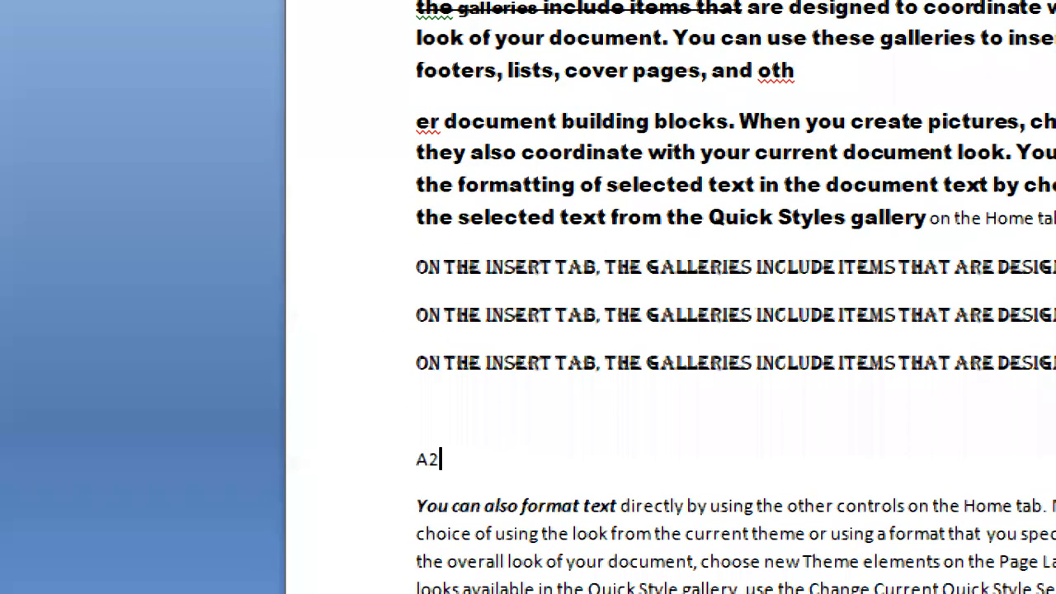
pyautogui.write('+B2=C2')
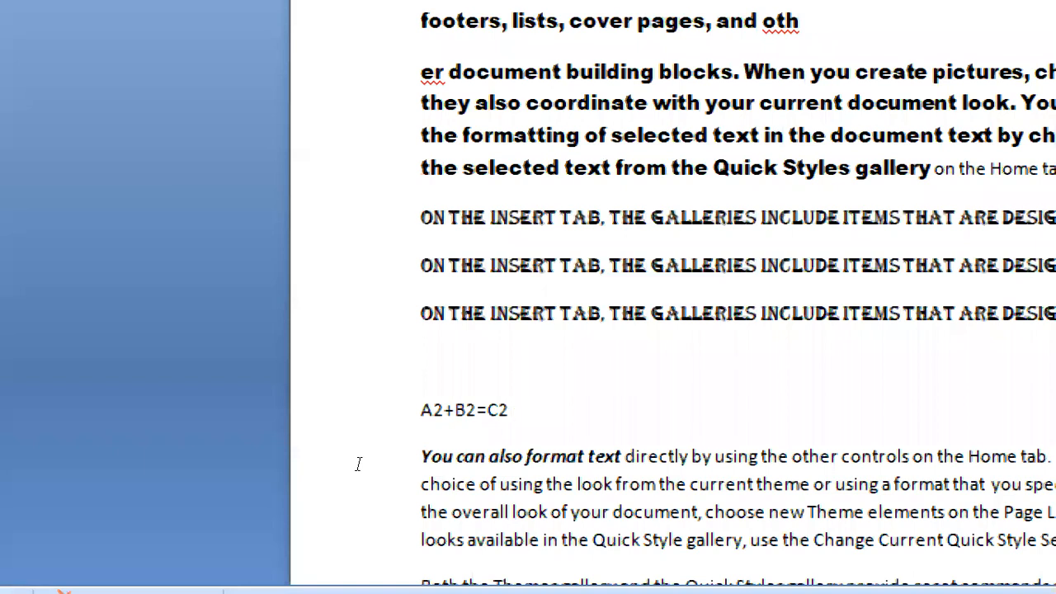
pyautogui.press('Return')
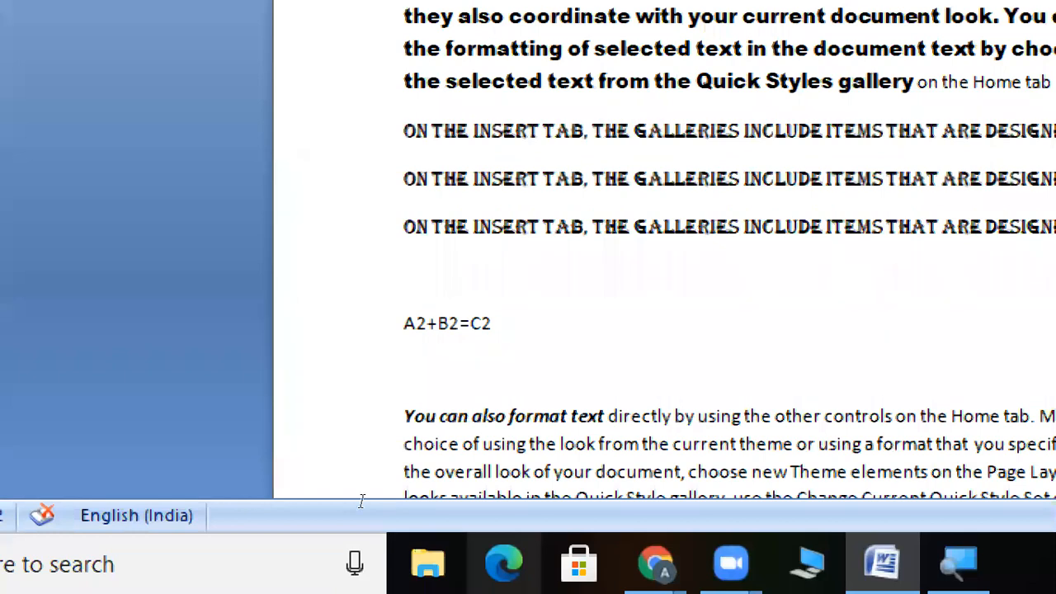
pyautogui.press('Down')
pyautogui.press('Down')
pyautogui.press('Down')
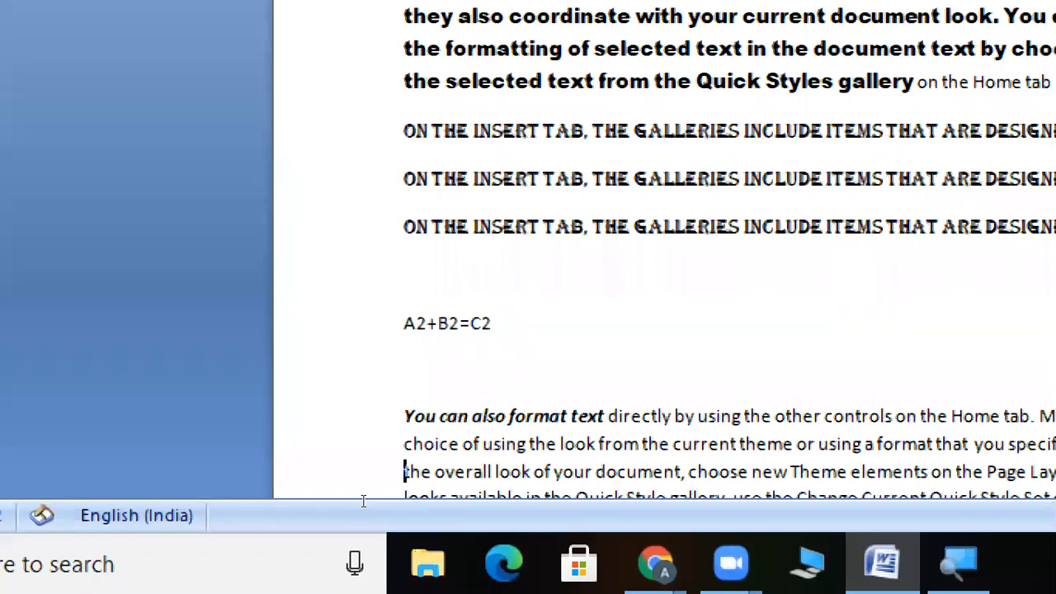
pyautogui.press('Down')
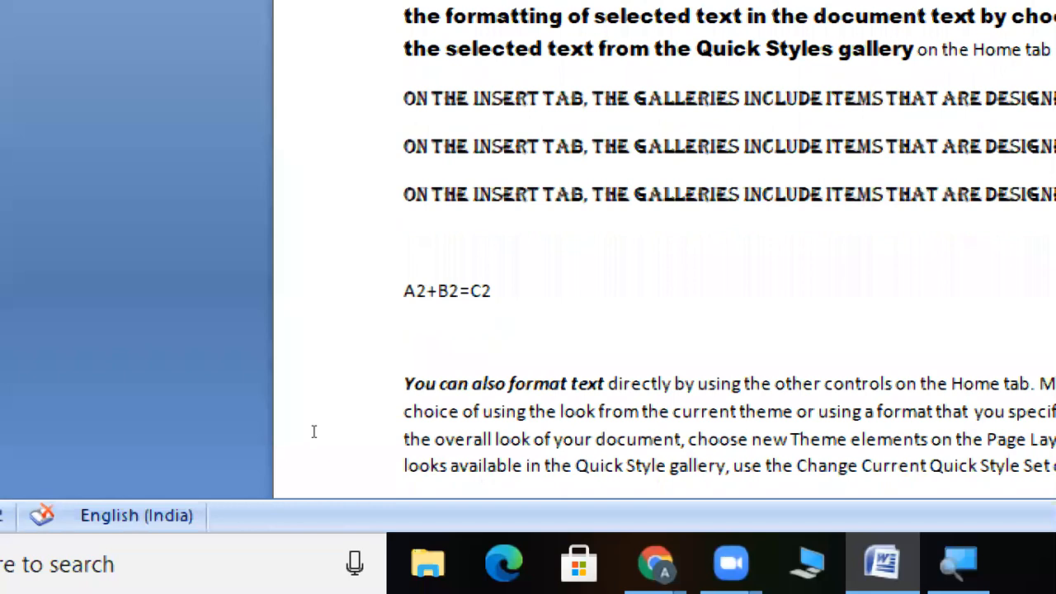
pyautogui.press('Down')
pyautogui.press('Down')
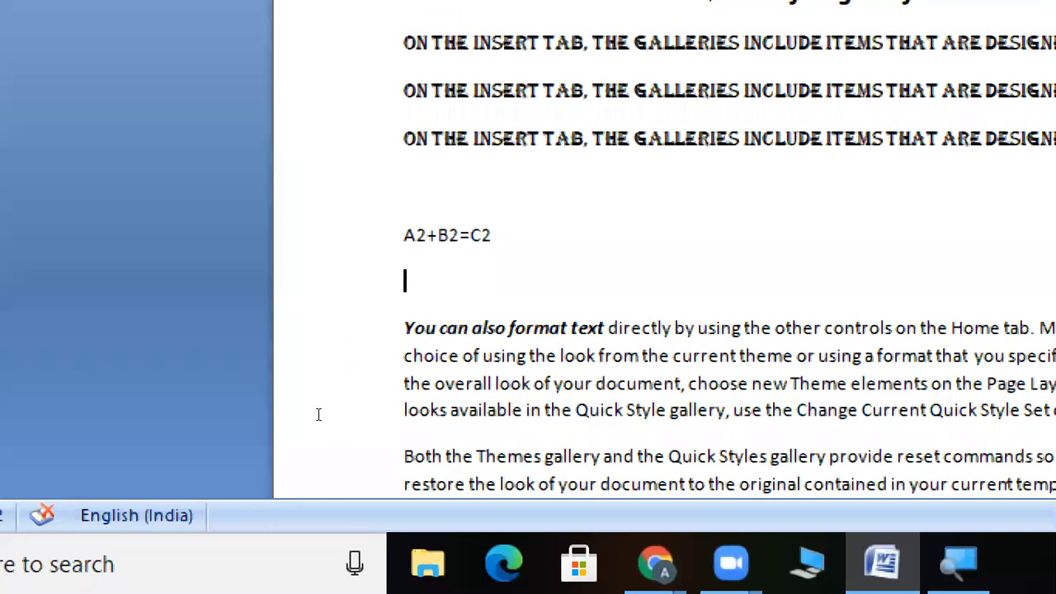
pyautogui.write('A')
pyautogui.press('BackSpace')
pyautogui.press('BackSpace')
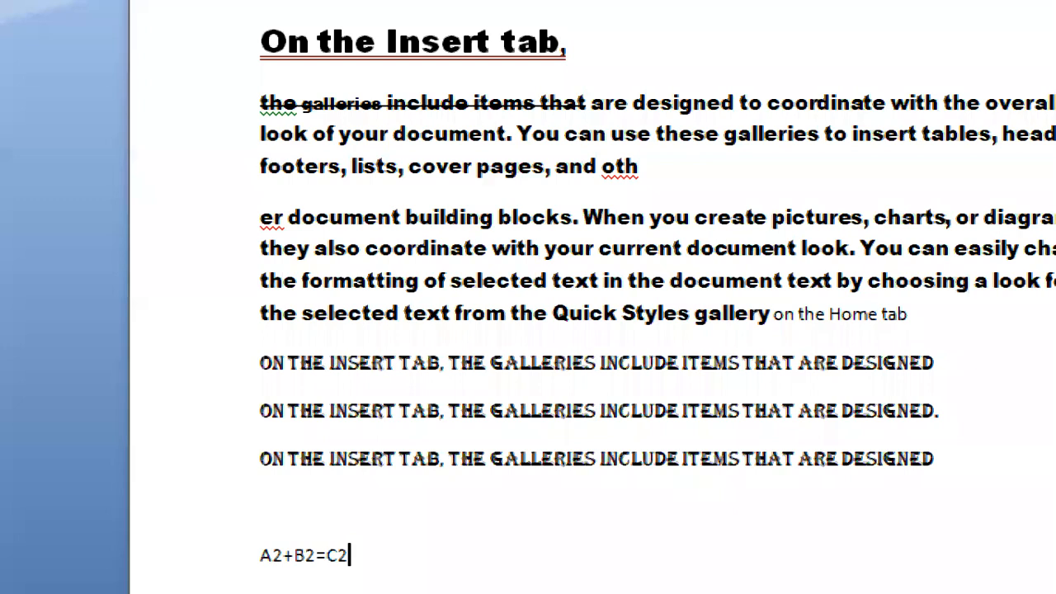
# Add an empty line above the heading "On the Insert tab," and try the text A2 on it, erasing it again
pyautogui.hotkey('ctrl', 'Home')
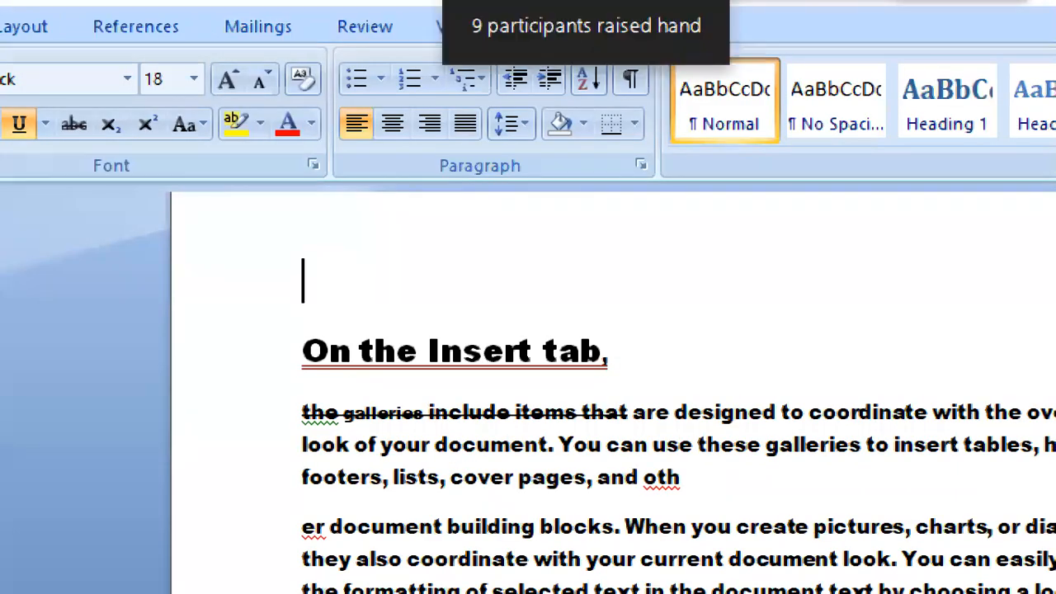
pyautogui.write('A')
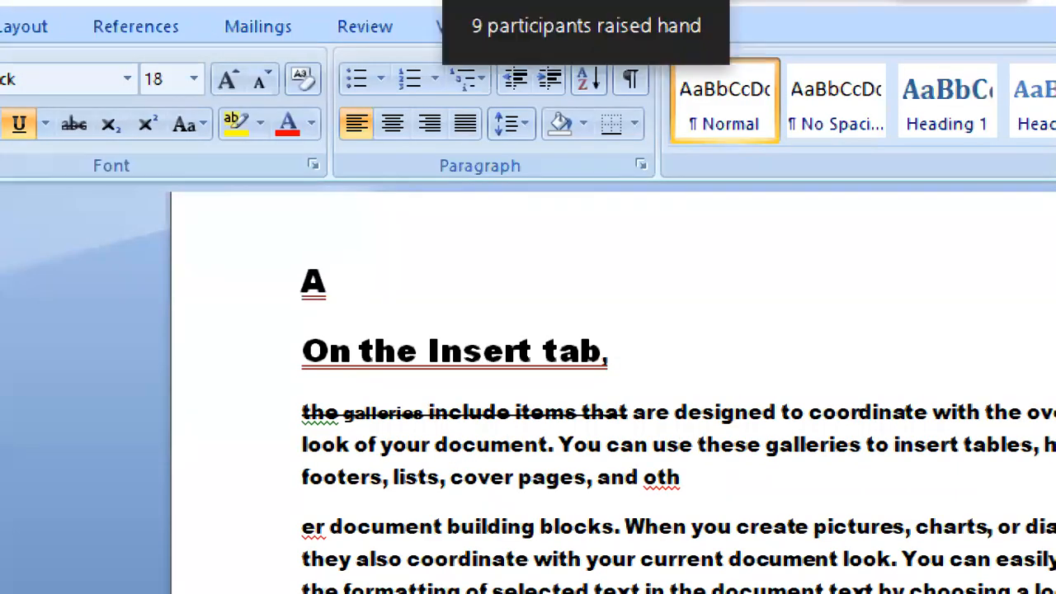
pyautogui.write('2')
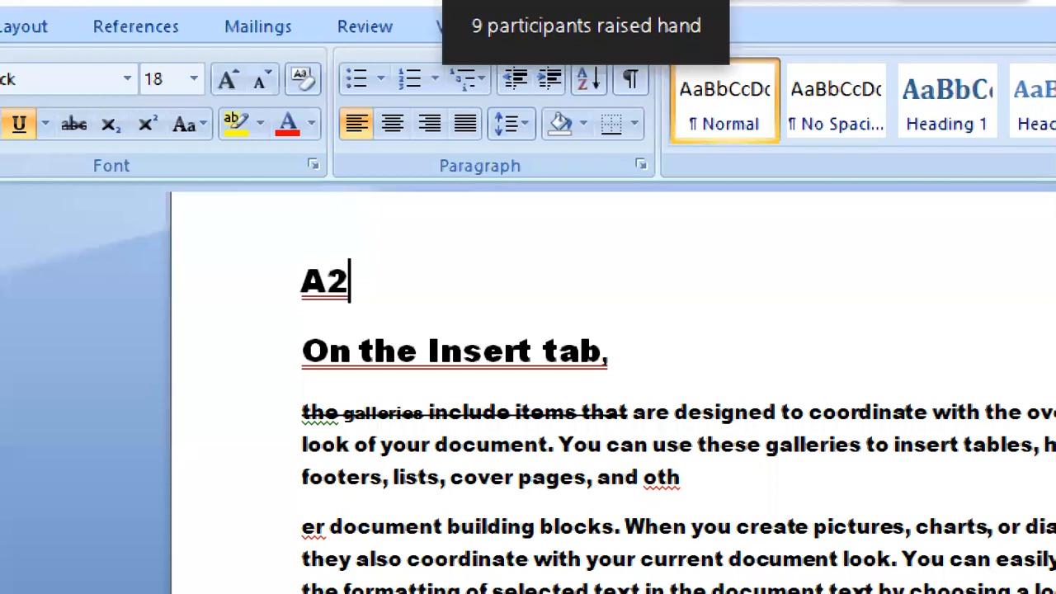
pyautogui.press('BackSpace')
pyautogui.press('BackSpace')
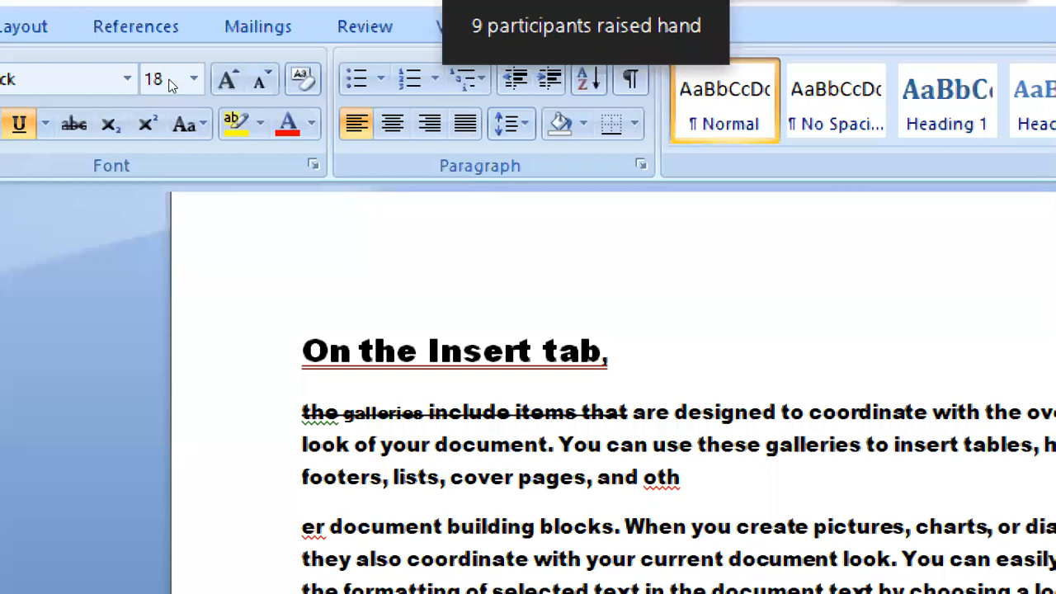
# Enter the letter A without underline on the line above the heading and follow it with 2 as a subscript
pyautogui.write('A')
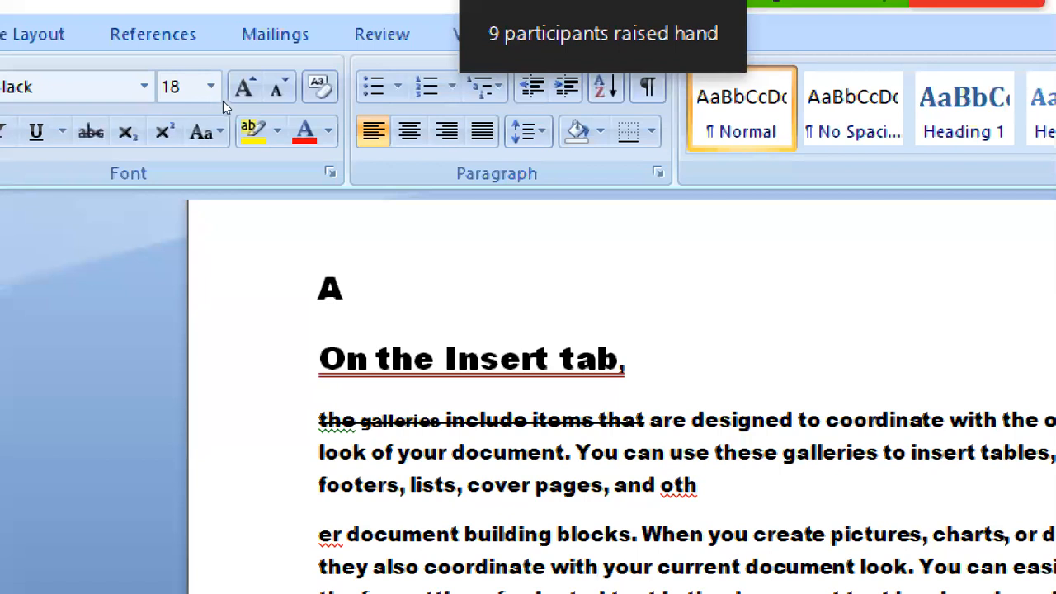
pyautogui.hotkey('ctrl', '=')
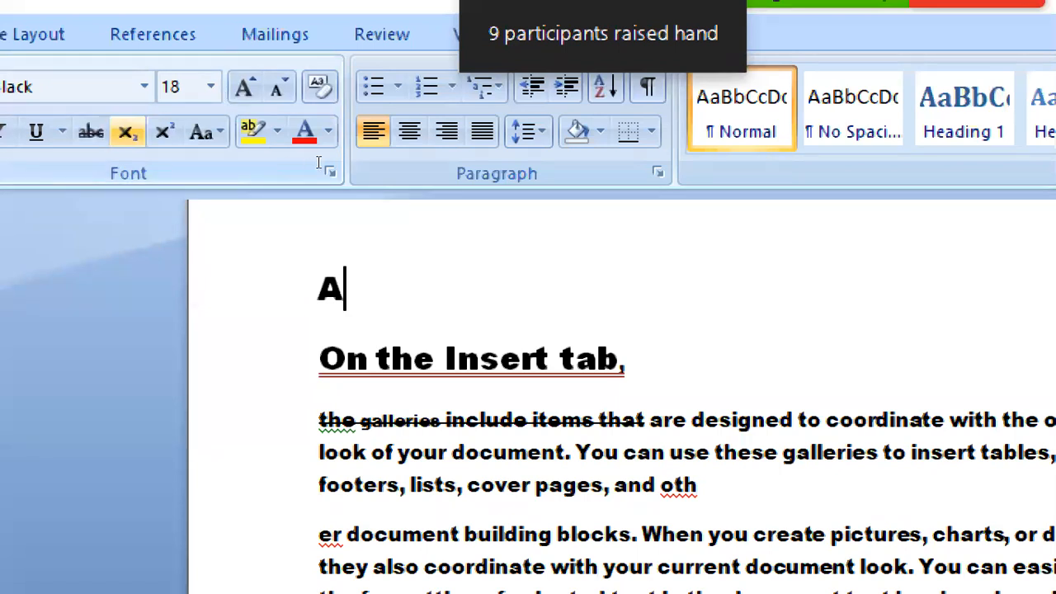
pyautogui.hotkey('ctrl', '=')
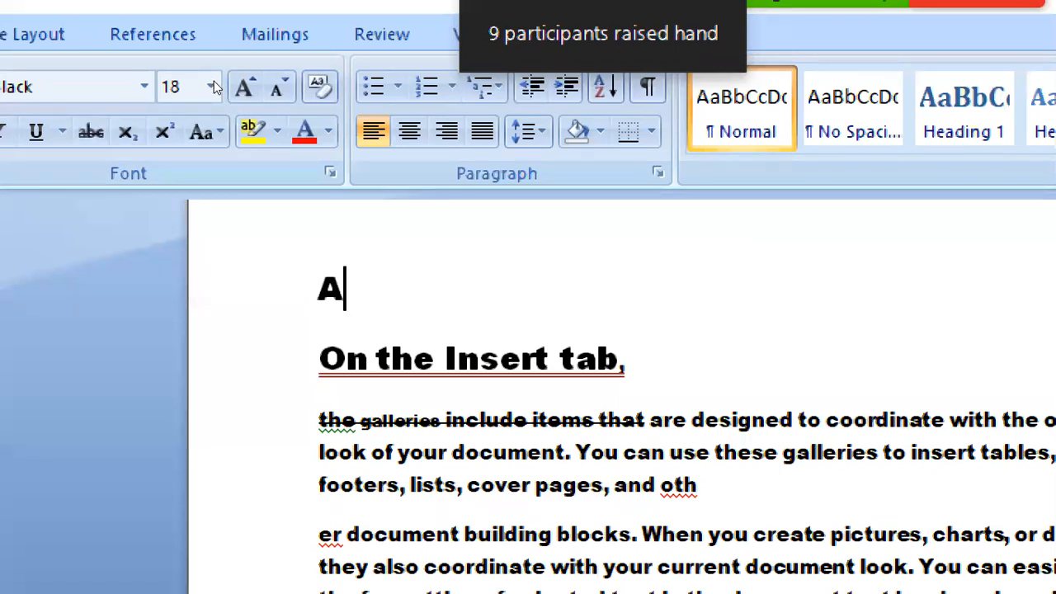
pyautogui.click(127, 132)
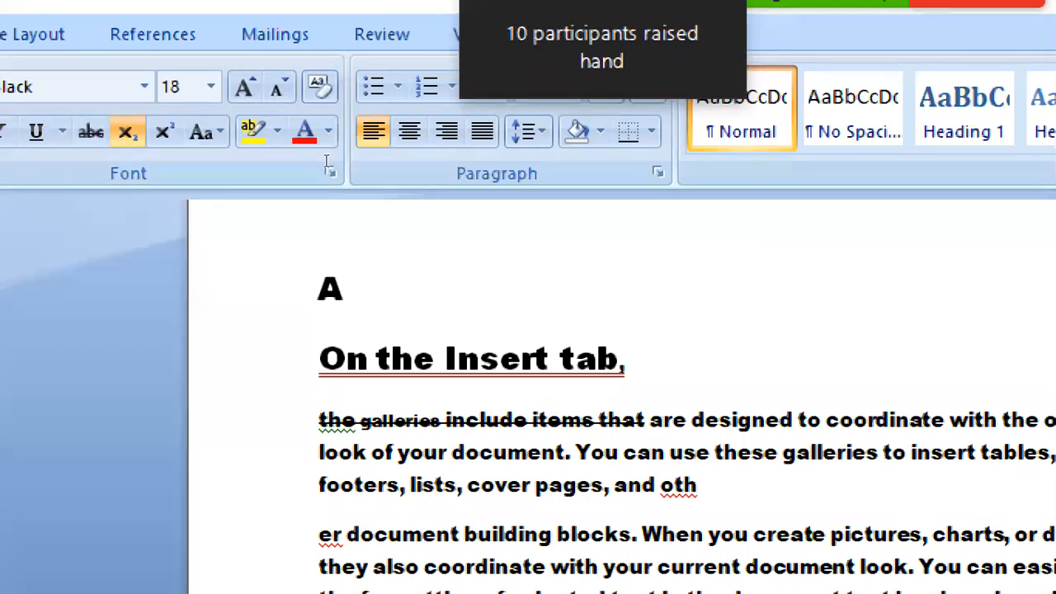
pyautogui.write('2+')
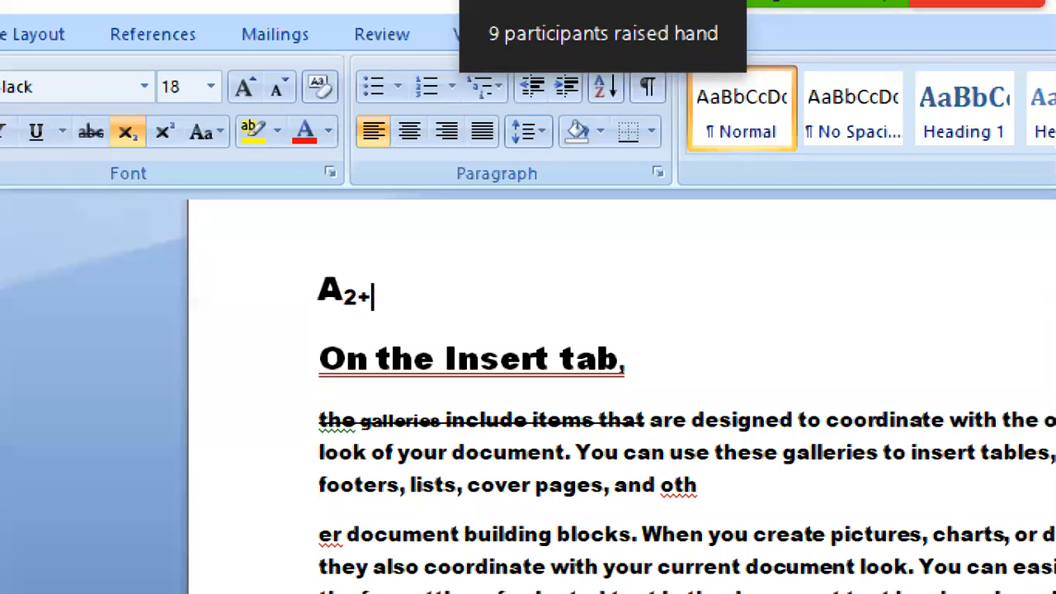
pyautogui.press('BackSpace')
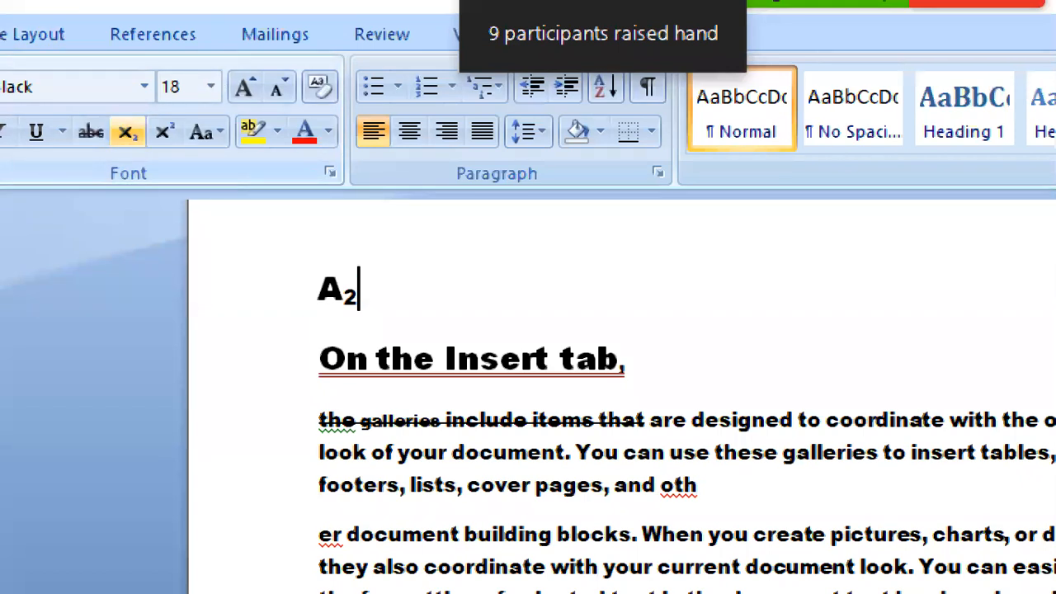
# Complete the line above the heading as A2+B2=C2, with the 2 after B and after C as subscripts, and end subscript formatting
pyautogui.hotkey('ctrl', '=')
pyautogui.write('+')
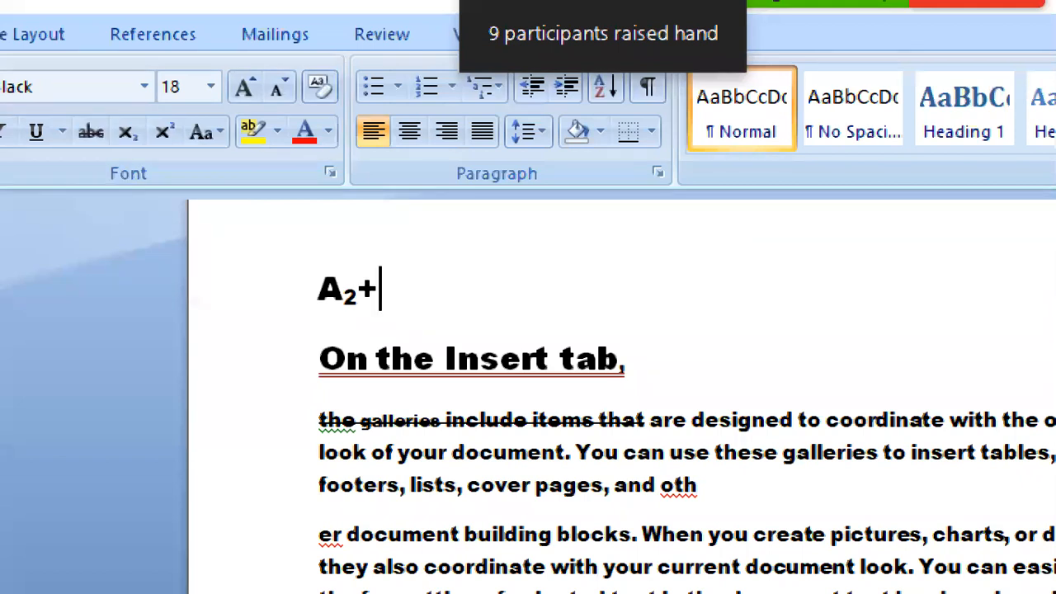
pyautogui.write('B')
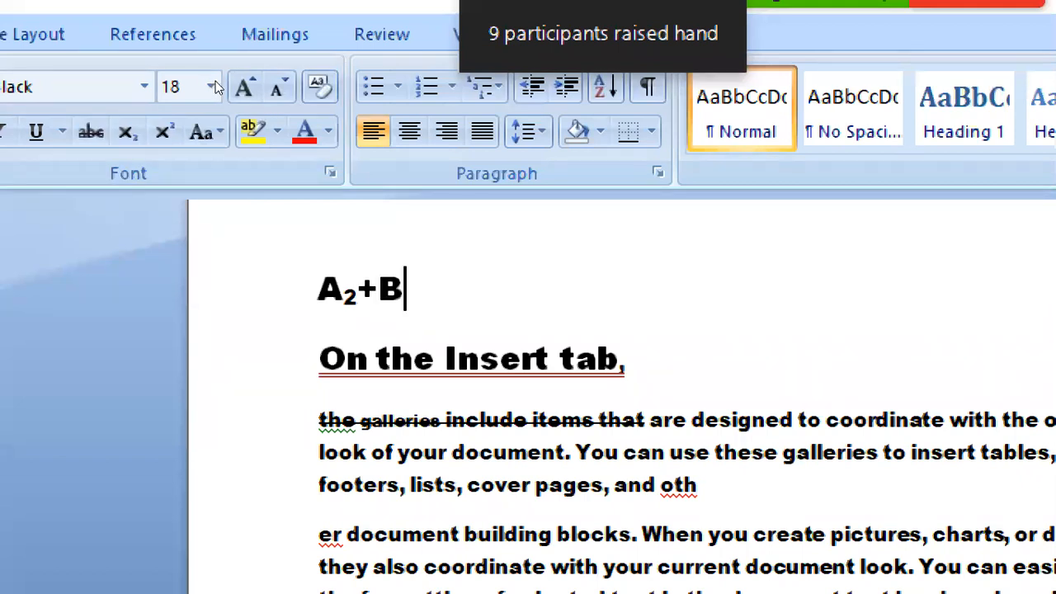
pyautogui.hotkey('ctrl', '=')
pyautogui.write('2')
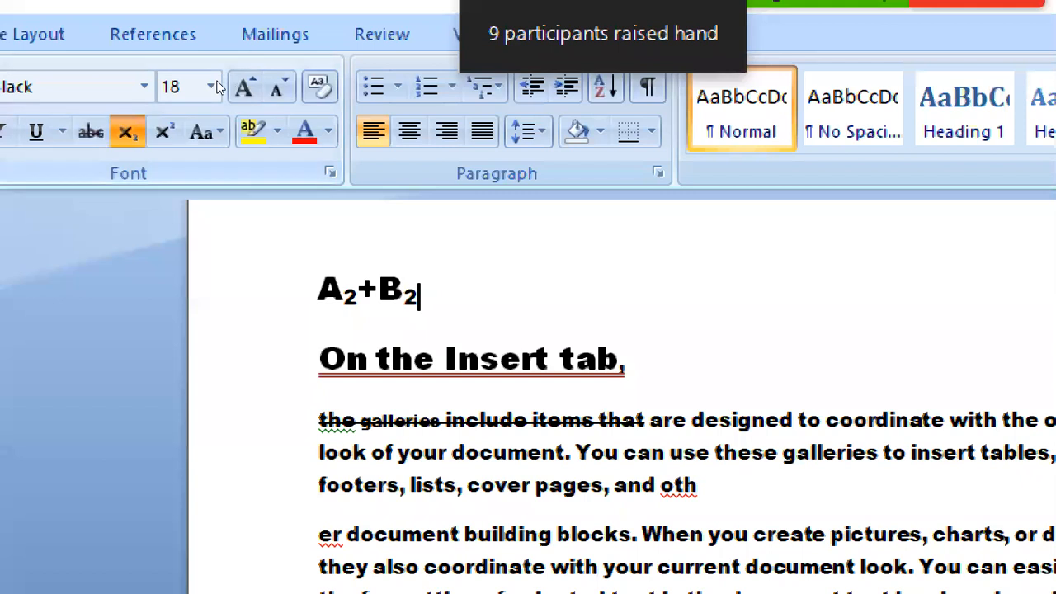
pyautogui.write('=C')
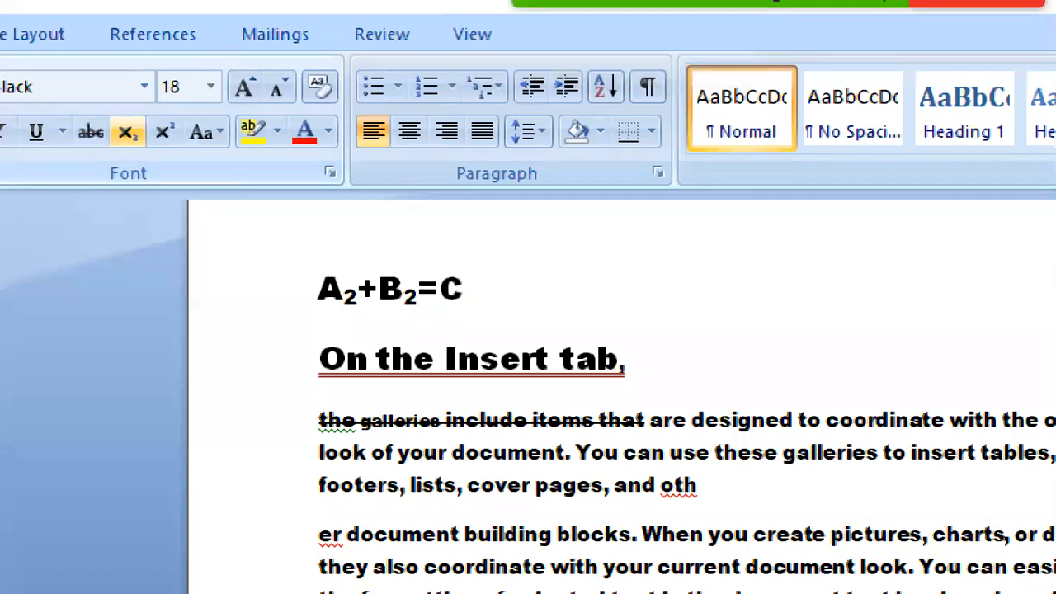
pyautogui.write('2')
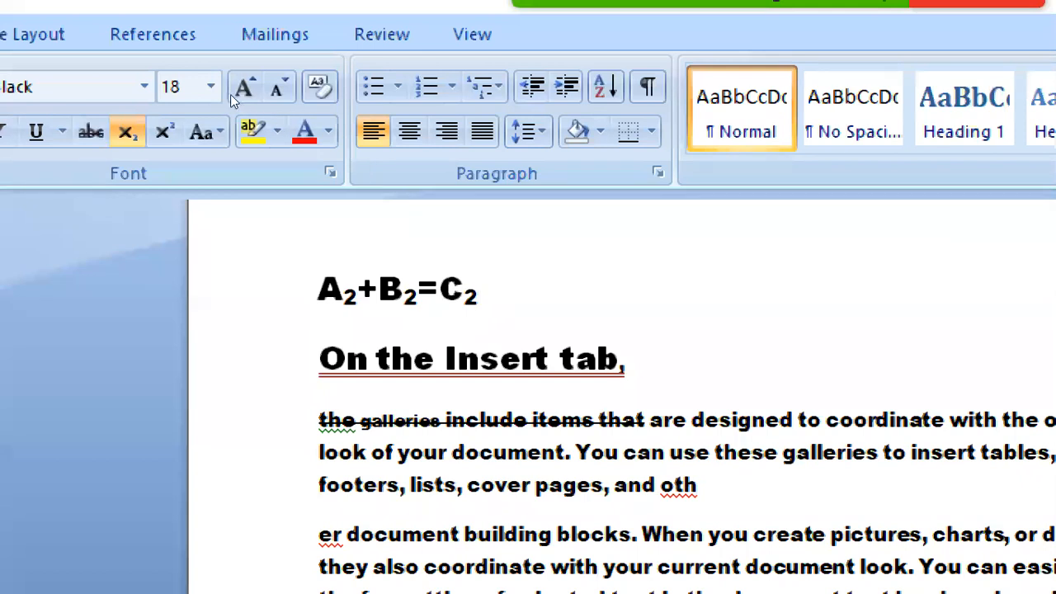
pyautogui.hotkey('ctrl', '=')
# Start a new line below the subscript equation and enter A2+B2 with both 2s as superscripts
pyautogui.press('Return')
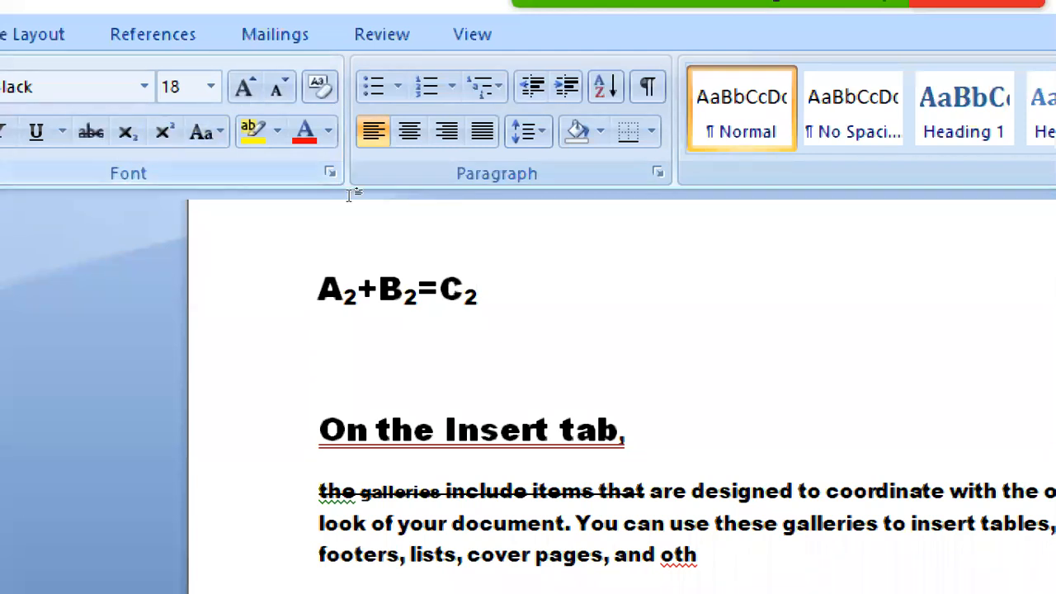
pyautogui.write('A')
pyautogui.hotkey('ctrl', 'shift', '=')
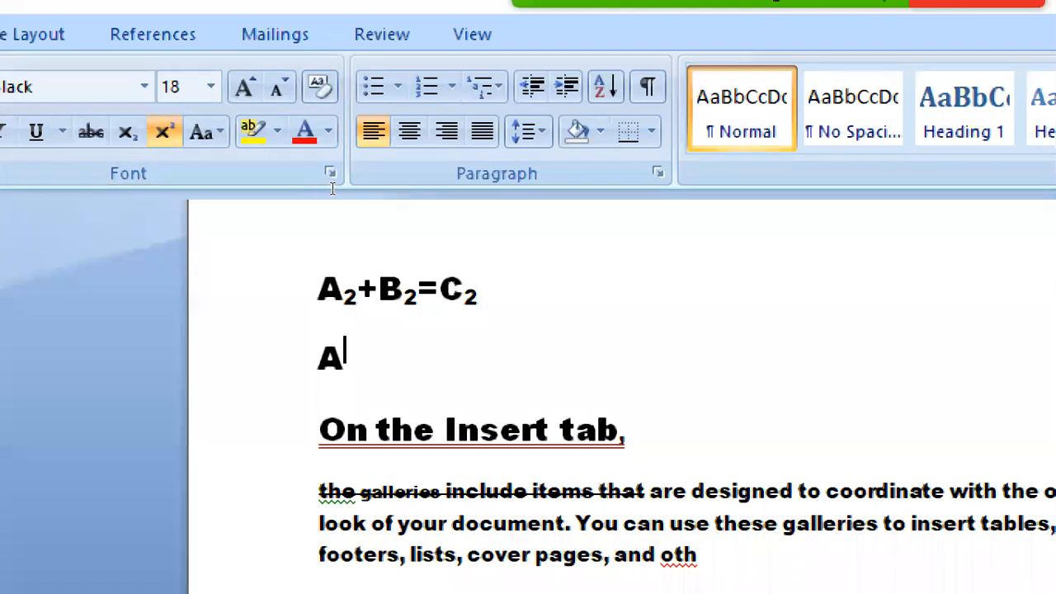
pyautogui.write('2')
pyautogui.click(163, 132)
pyautogui.write('+')
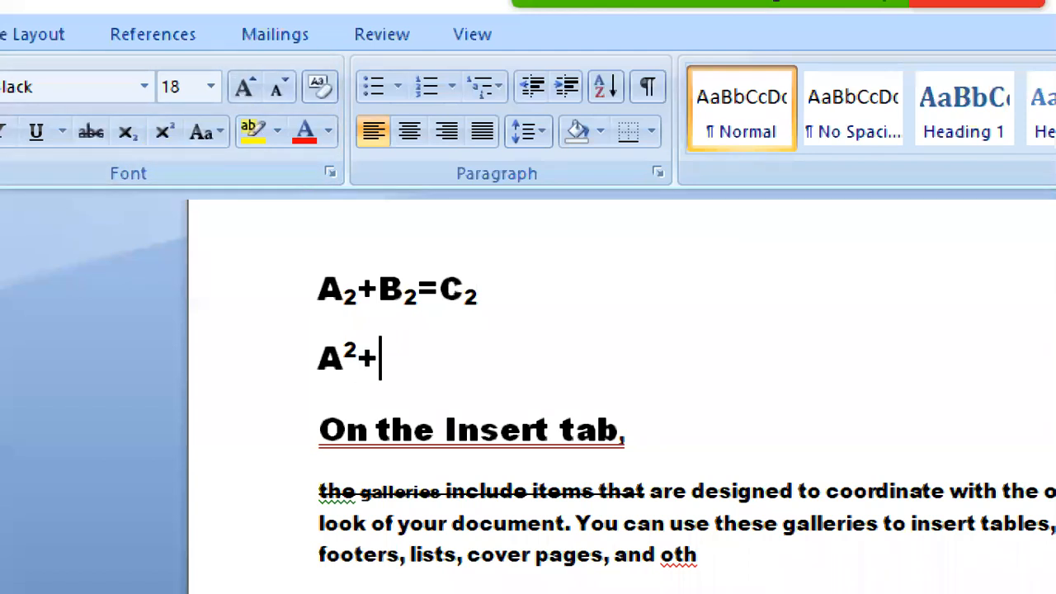
pyautogui.write('B')
pyautogui.click(164, 132)
pyautogui.write('2')
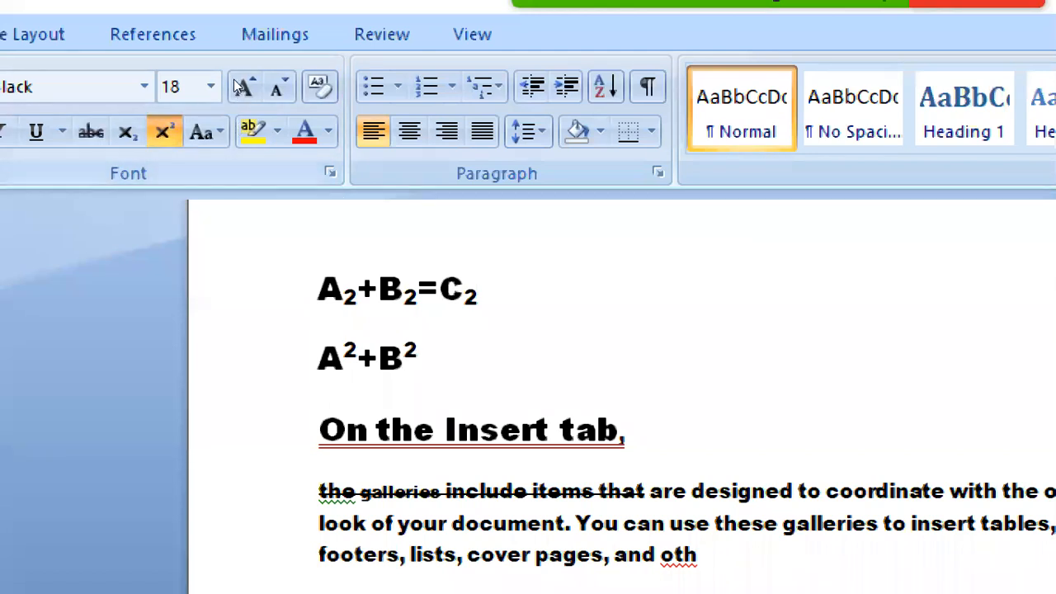
# Complete the second equation with =C2, making only its 2 a superscript, and return to normal text position
pyautogui.click(163, 132)
pyautogui.write('=')
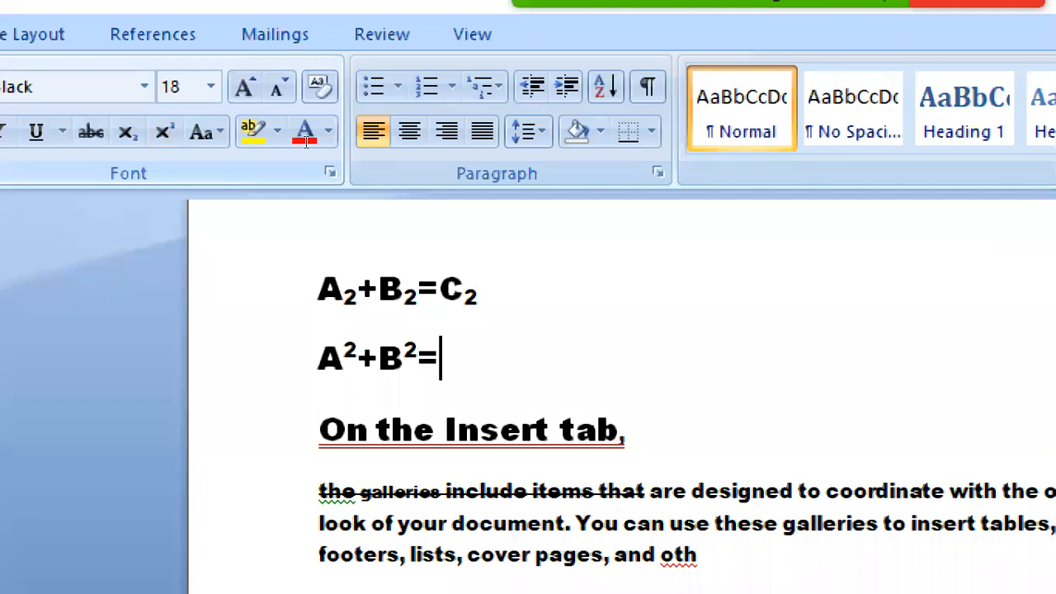
pyautogui.write('C')
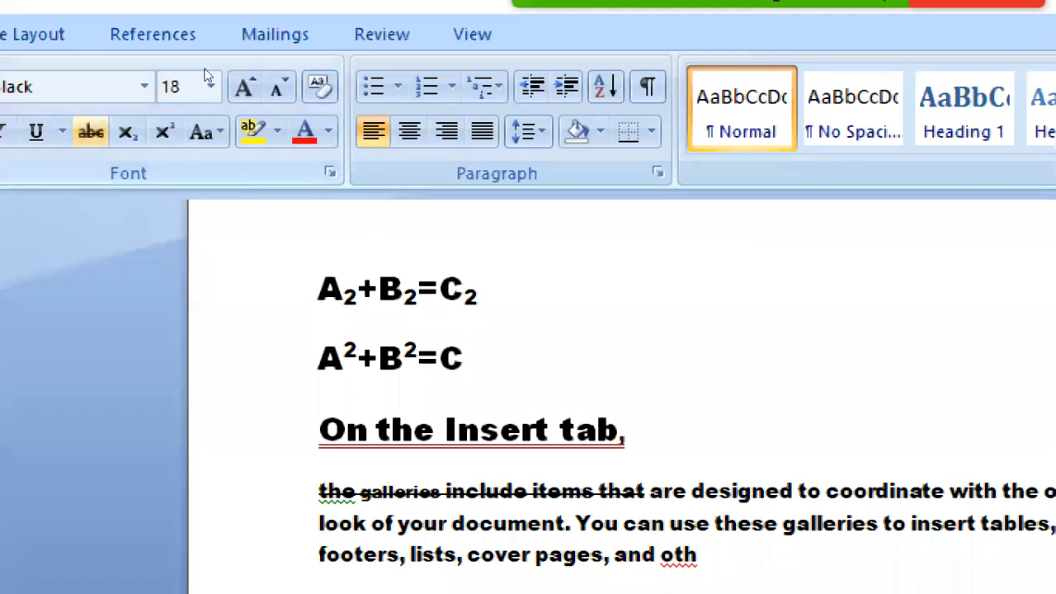
pyautogui.click(163, 132)
pyautogui.write('2')
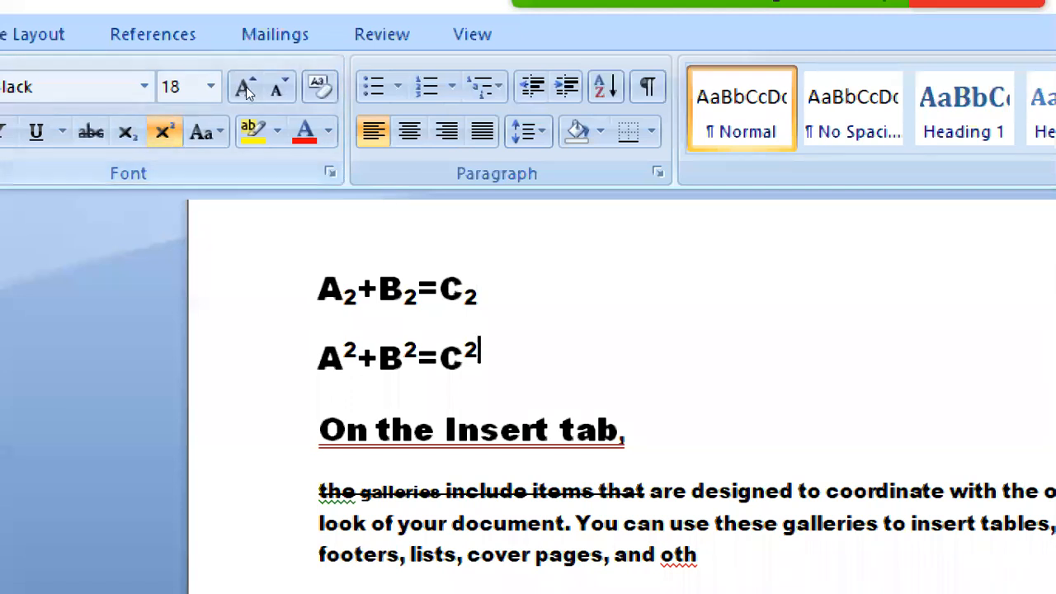
pyautogui.click(168, 134)
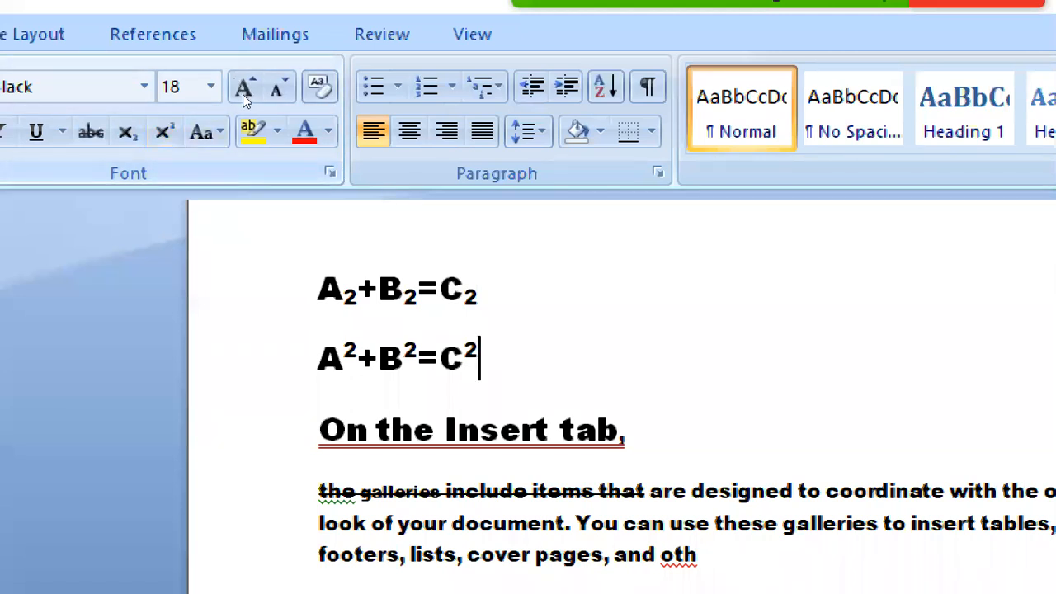
pyautogui.click(163, 132)
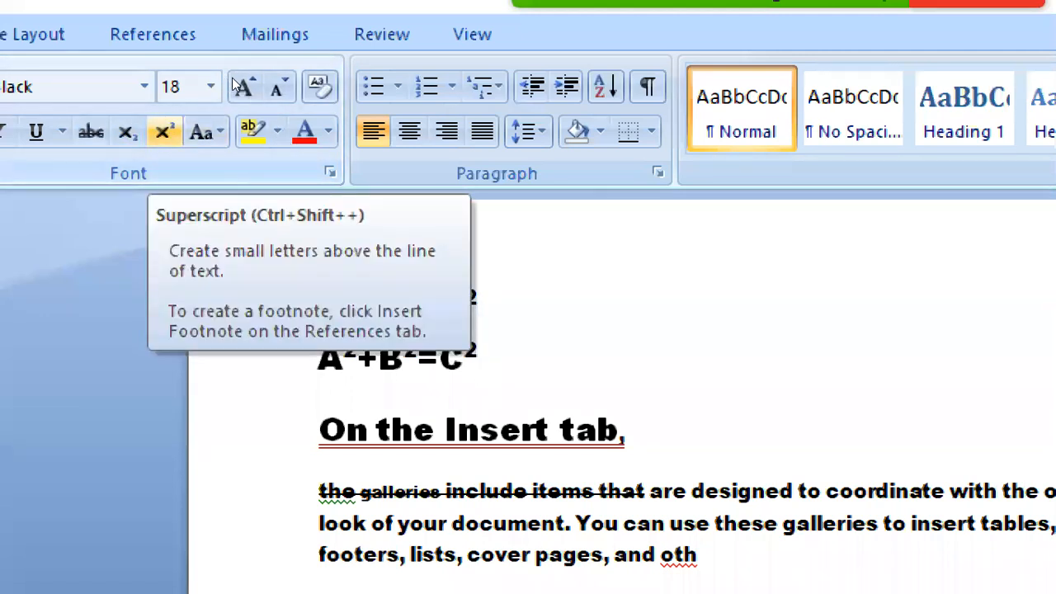
pyautogui.hotkey('ctrl', '=')
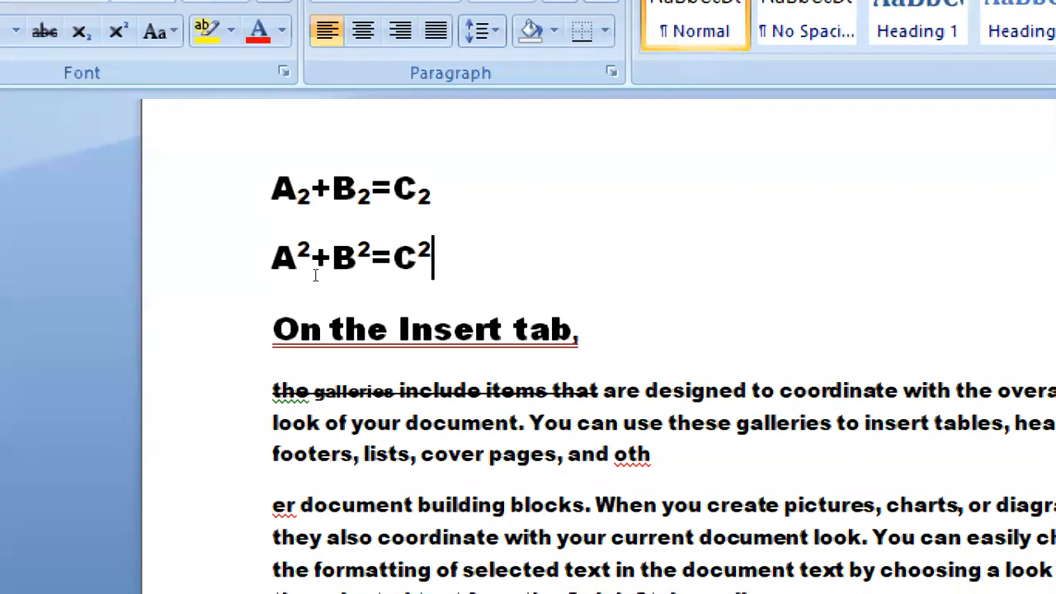
# Select the two body paragraphs below the heading "On the Insert tab," and change their text to UPPERCASE
pyautogui.moveTo(309, 275); pyautogui.dragTo(419, 278)
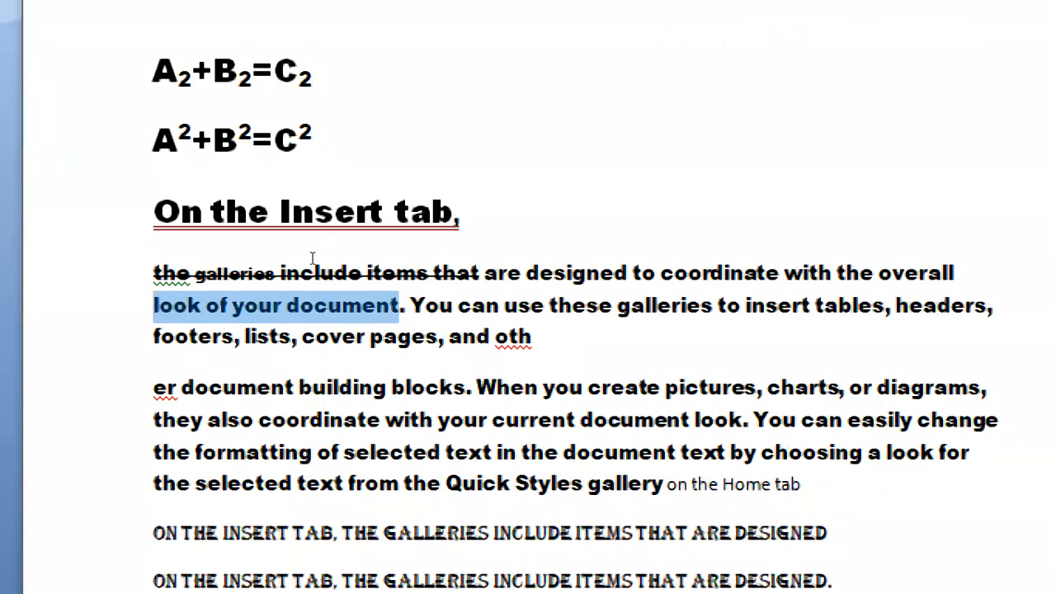
pyautogui.moveTo(155, 272); pyautogui.dragTo(637, 364)
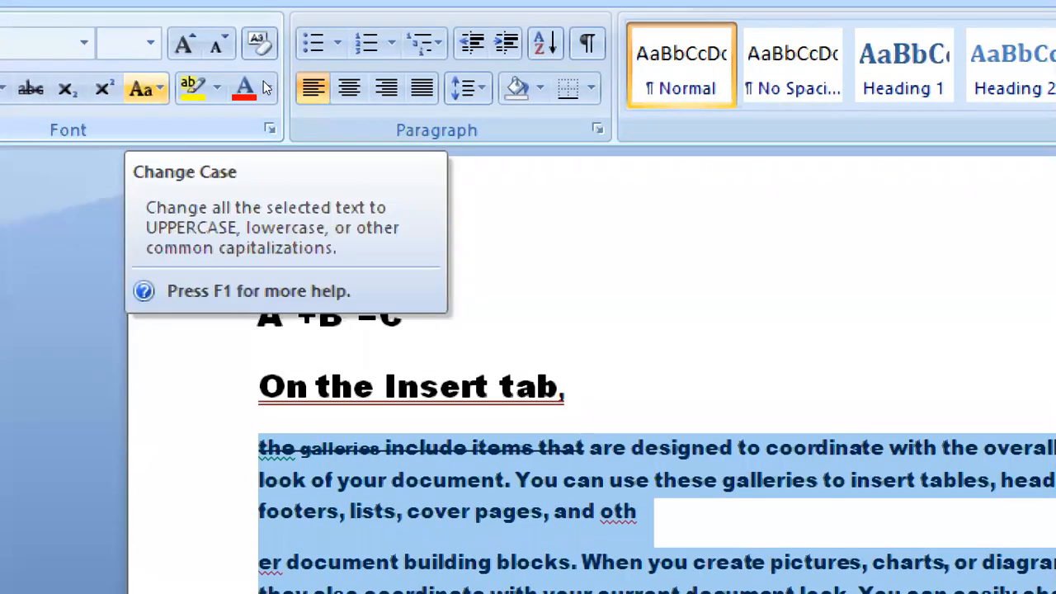
pyautogui.click(145, 88)
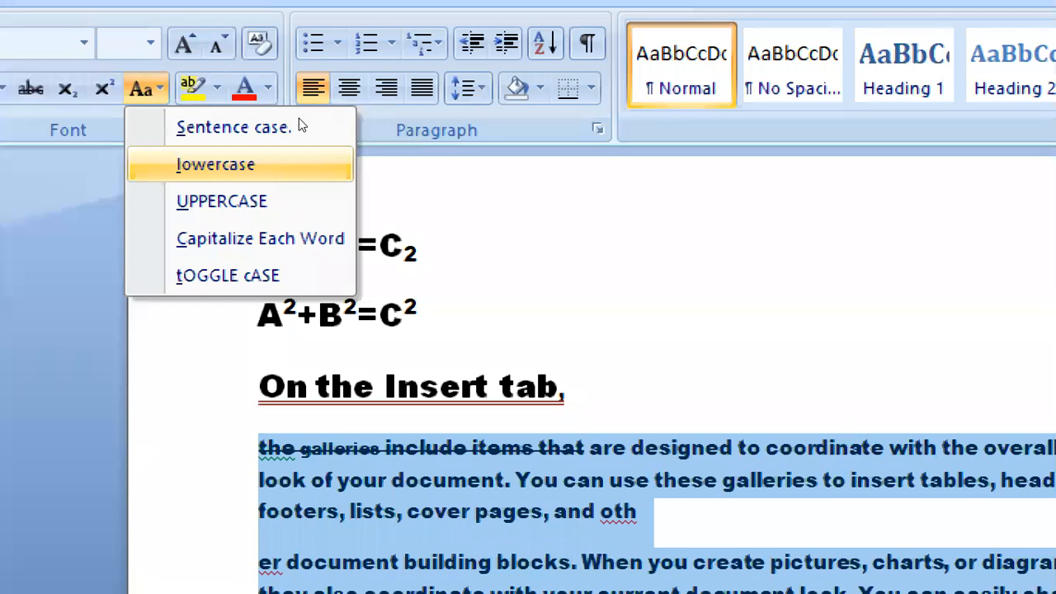
pyautogui.press('Down')
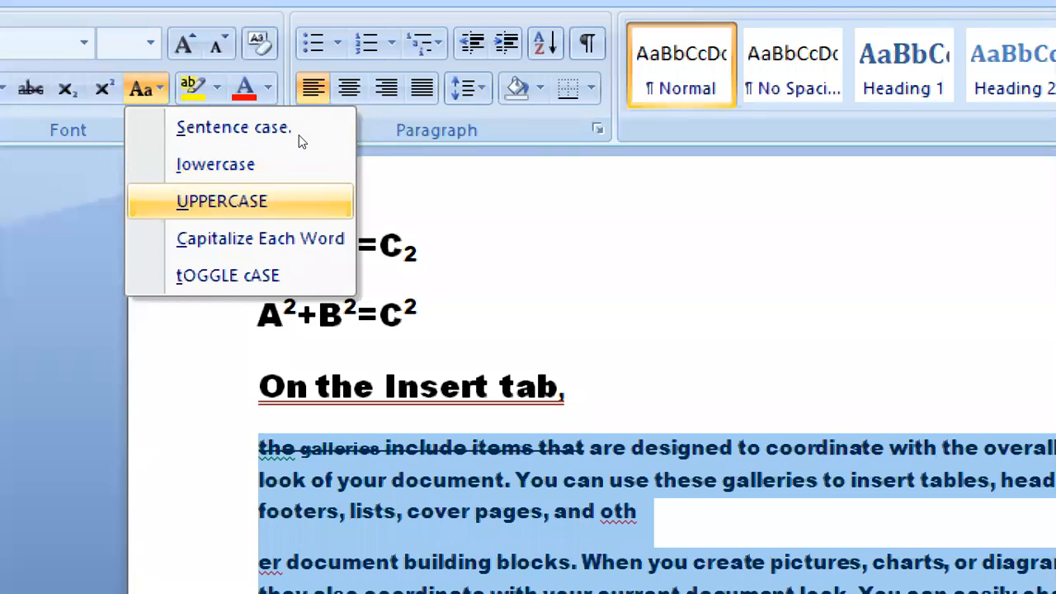
pyautogui.press('Return')
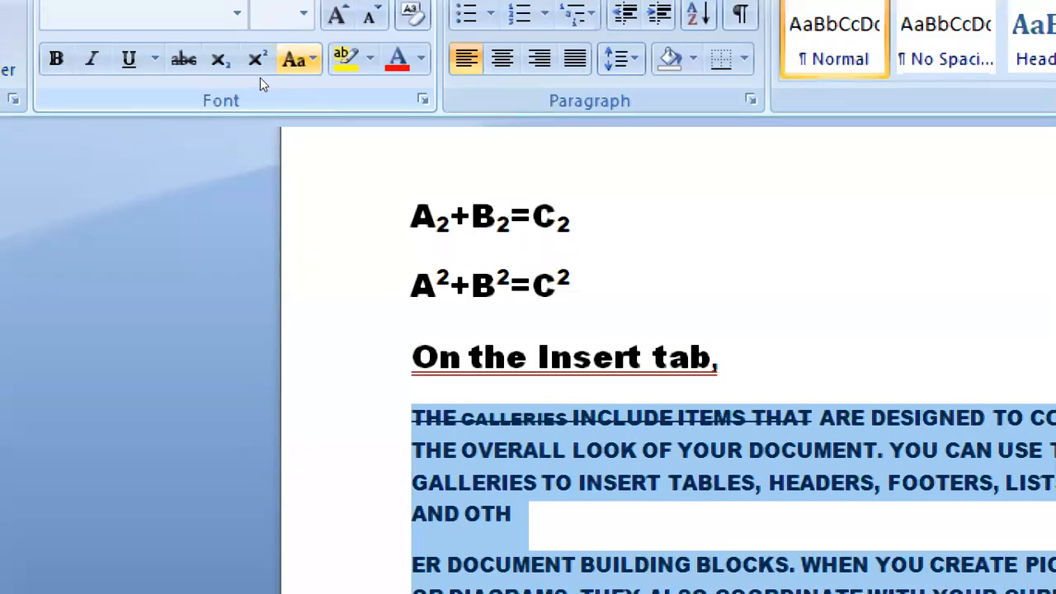
# Change the selected body paragraphs to lowercase and follow it with Capitalize Each Word
pyautogui.click(296, 60)
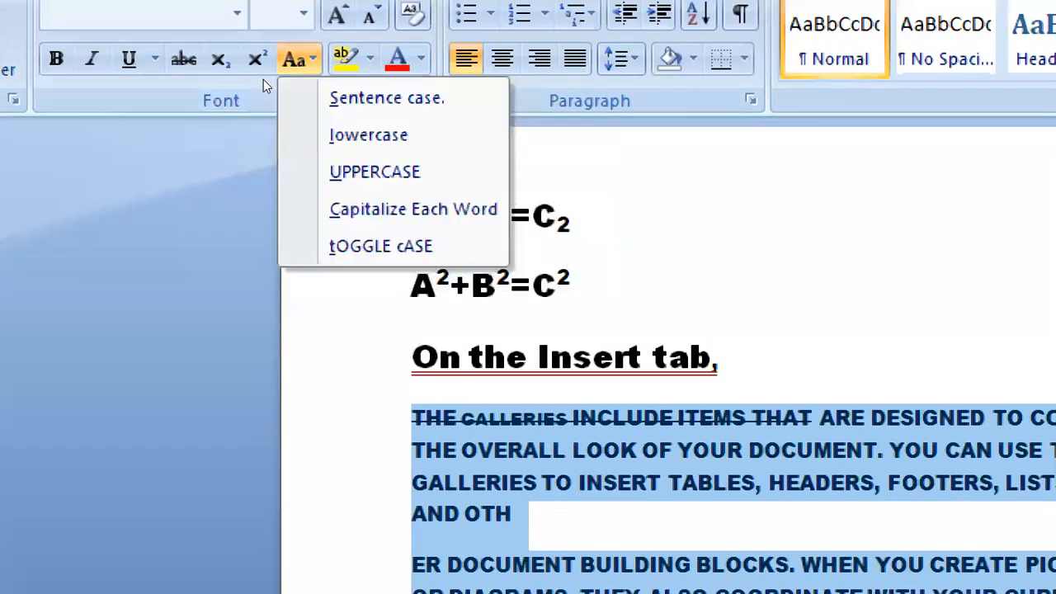
pyautogui.click(289, 128)
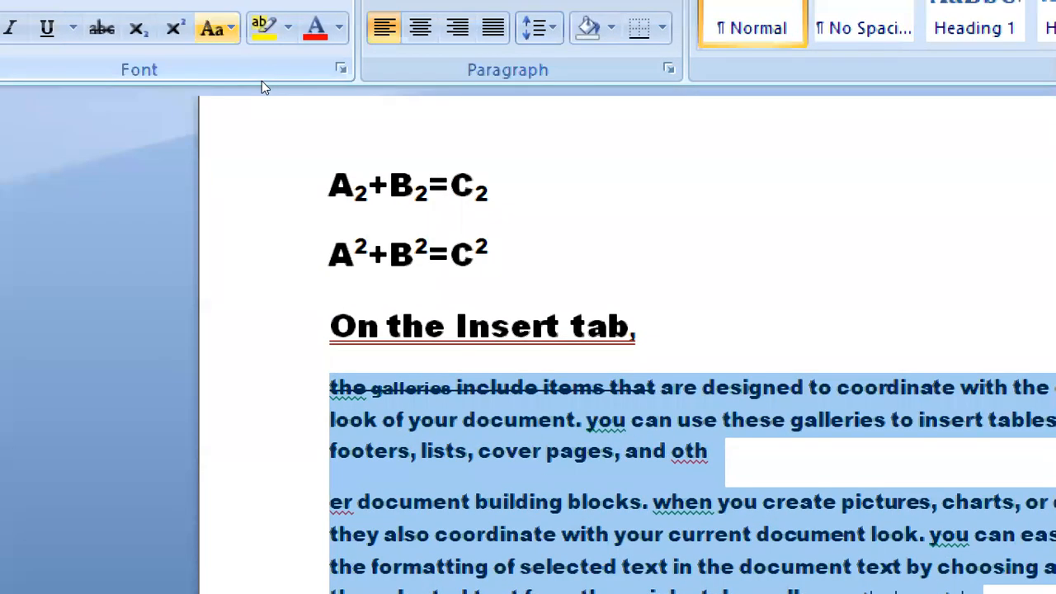
pyautogui.click(216, 29)
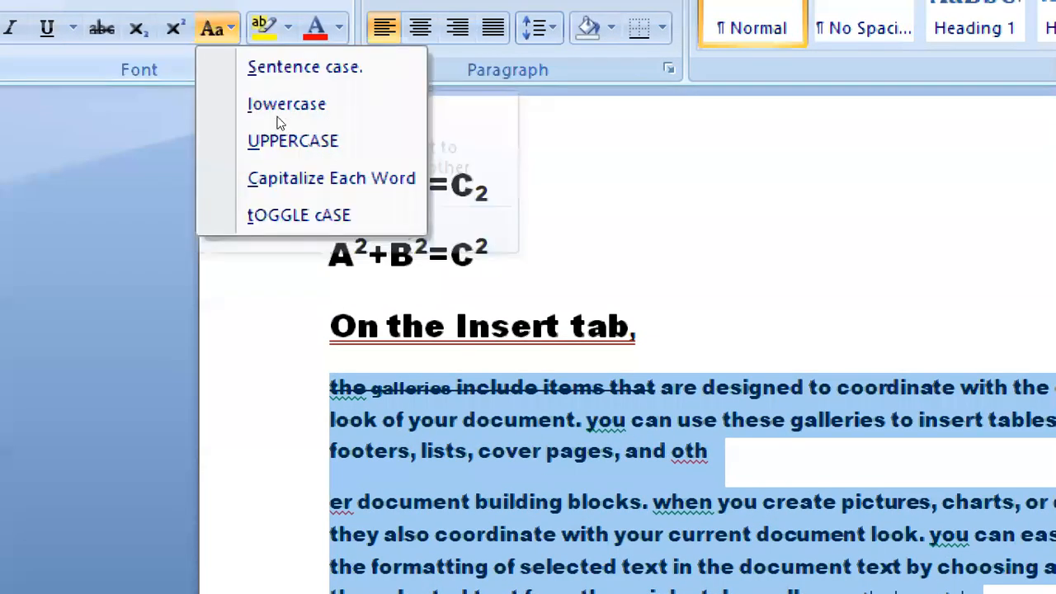
pyautogui.click(310, 161)
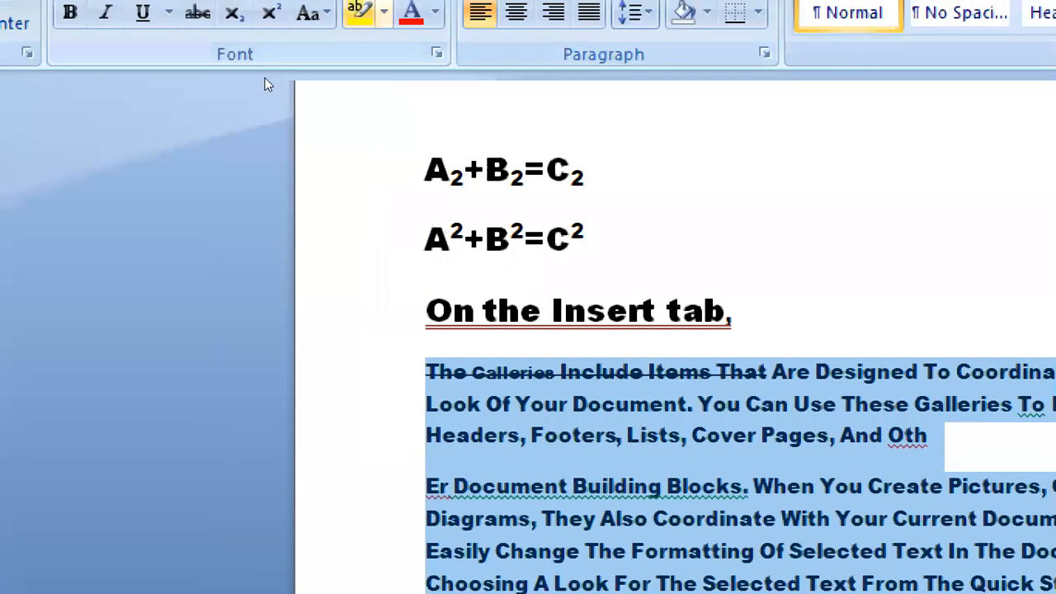
# Apply tOGGLE cASE to the selected body paragraphs, followed by Sentence case
pyautogui.click(239, 7)
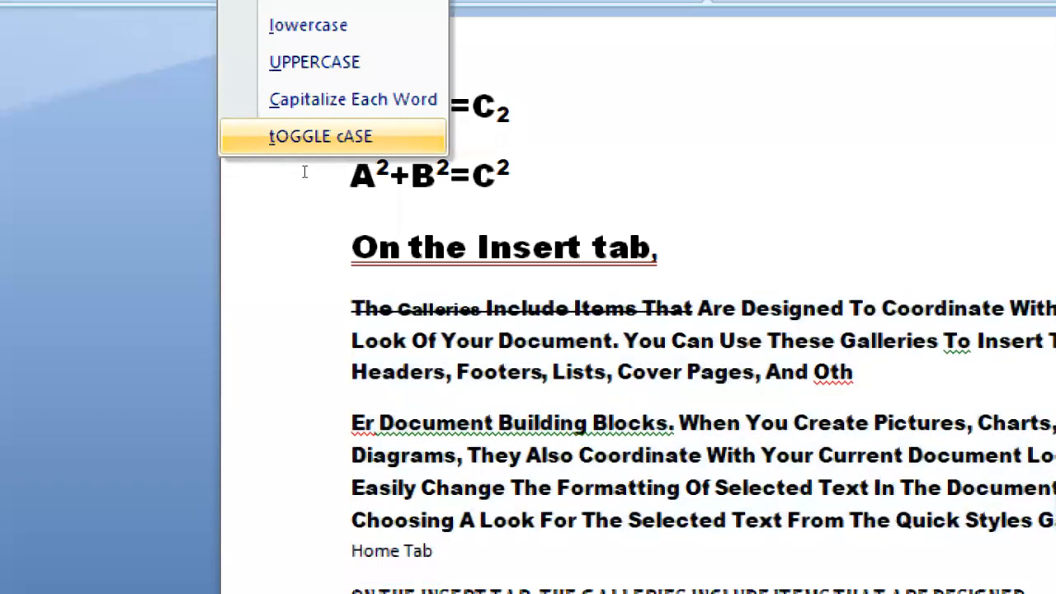
pyautogui.click(317, 137)
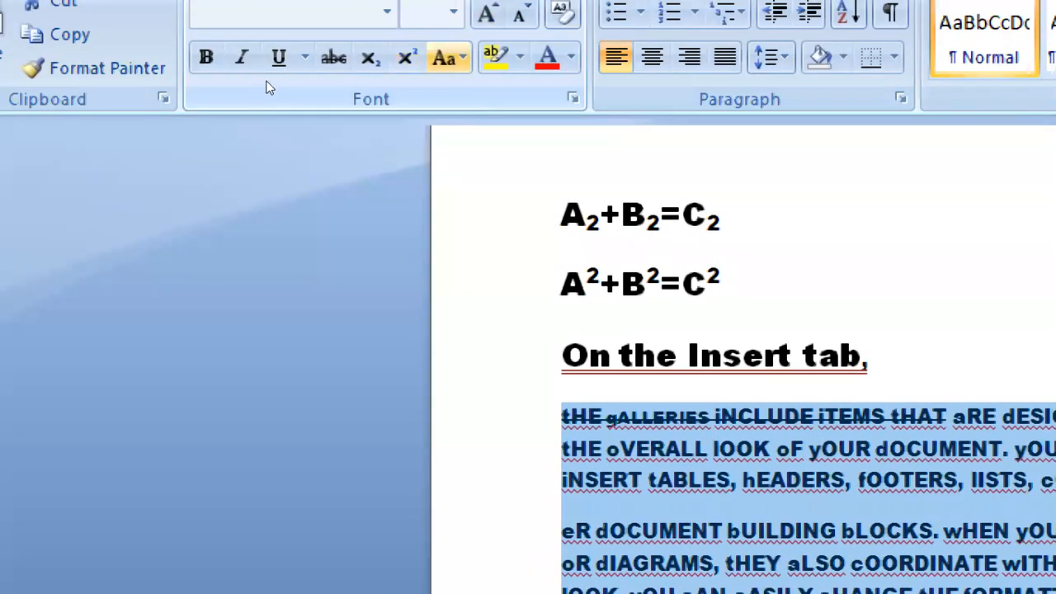
pyautogui.click(452, 57)
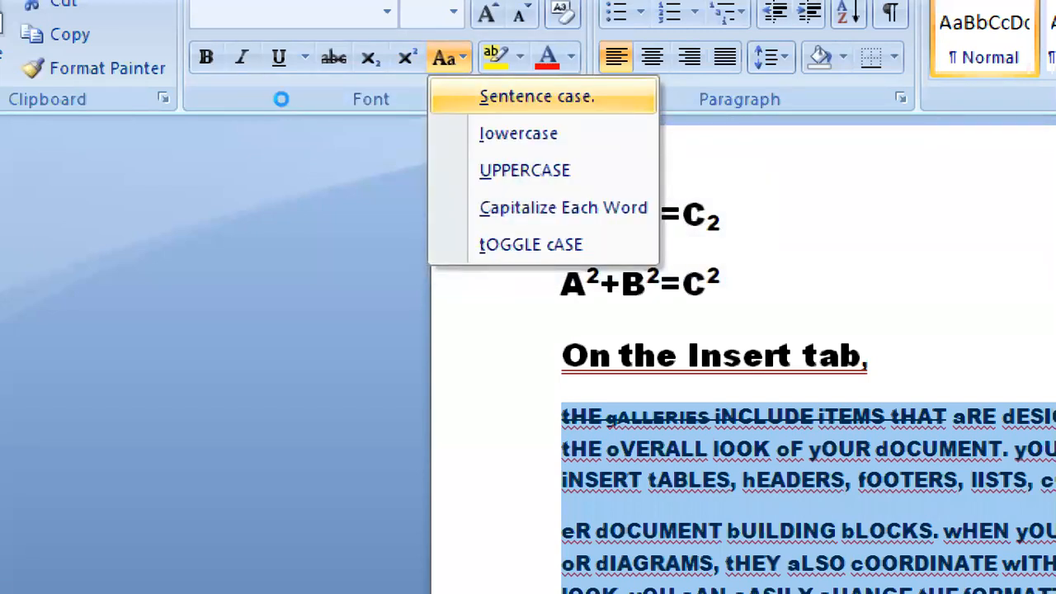
pyautogui.click(537, 96)
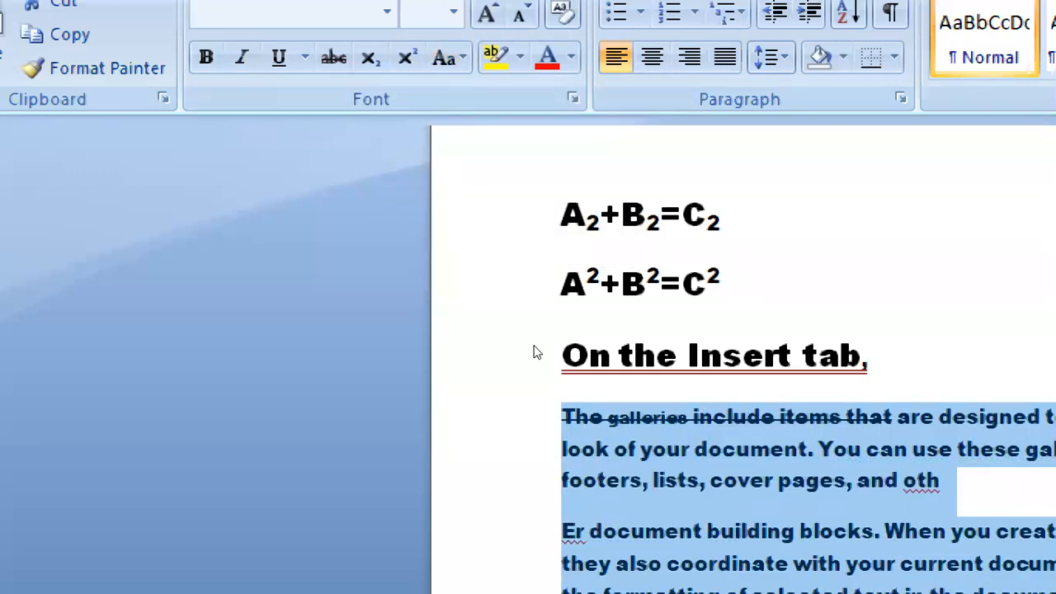